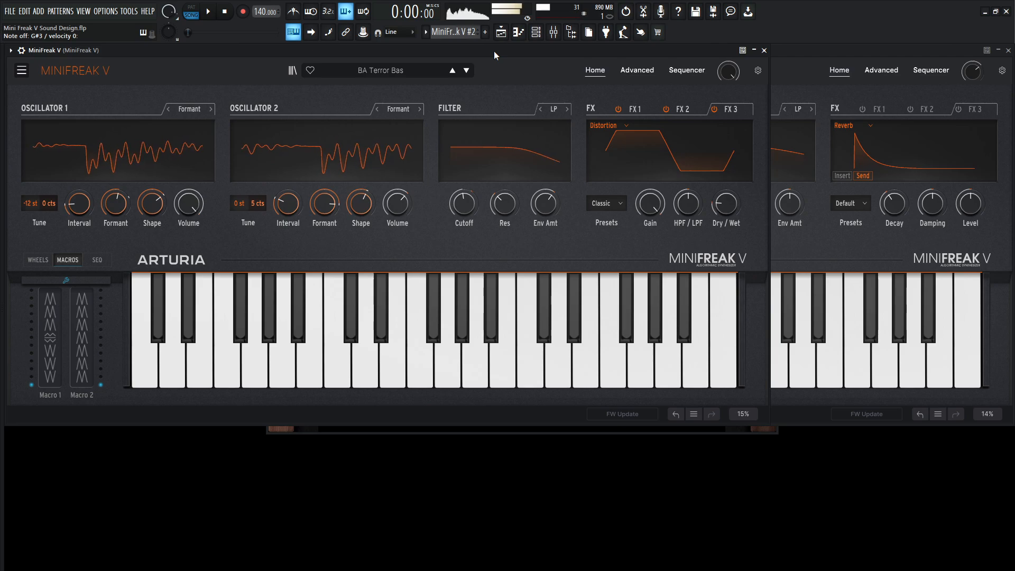
Audition the BA Terror Bas preset while sweeping Macro 1 and Macro 2 through different amounts
{"action": "left_click_drag", "start_coordinate": [46, 377], "coordinate": [51, 362]}
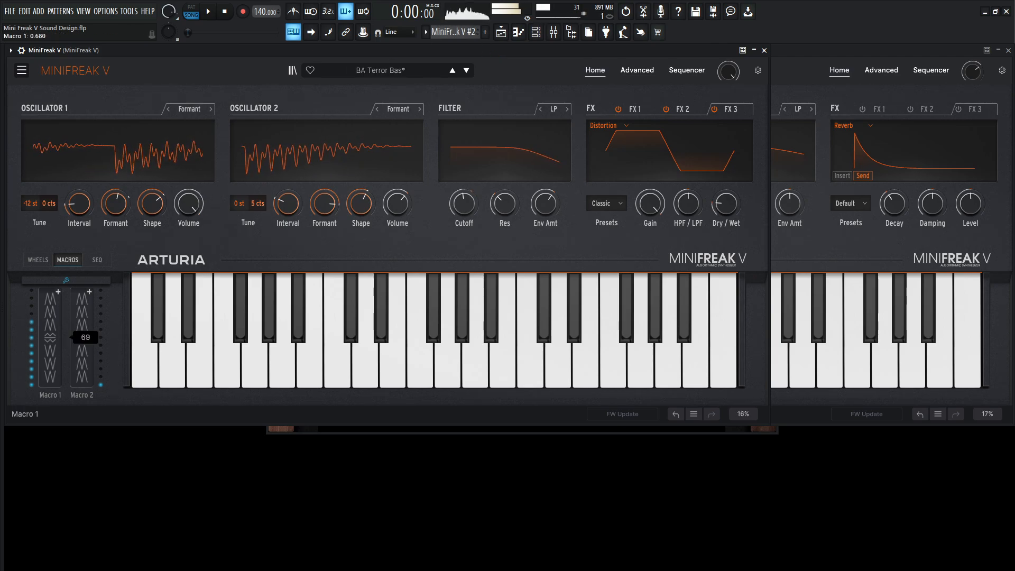
{"action": "left_click_drag", "start_coordinate": [50, 321], "coordinate": [49, 313]}
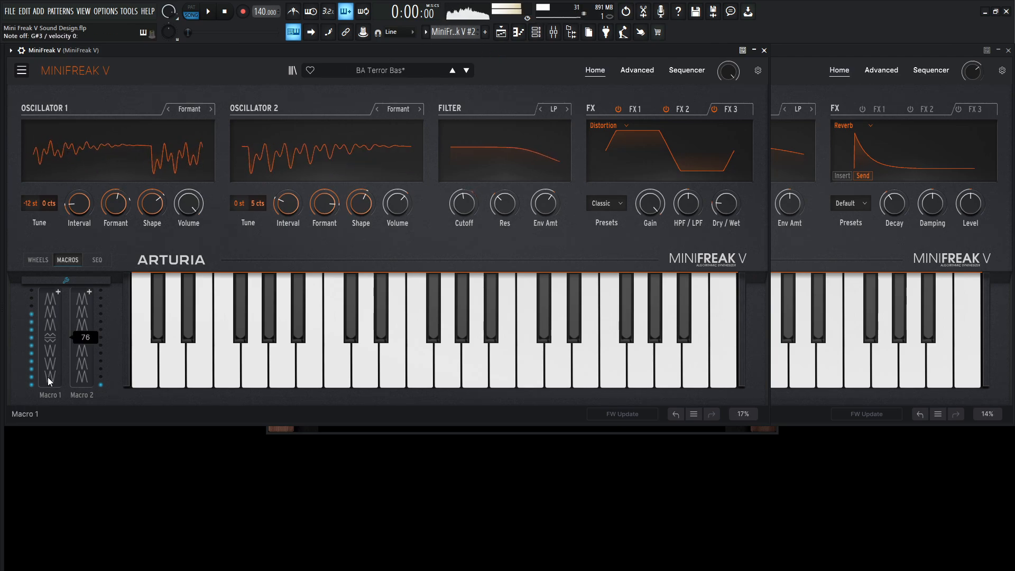
{"action": "left_click_drag", "start_coordinate": [49, 374], "coordinate": [82, 350]}
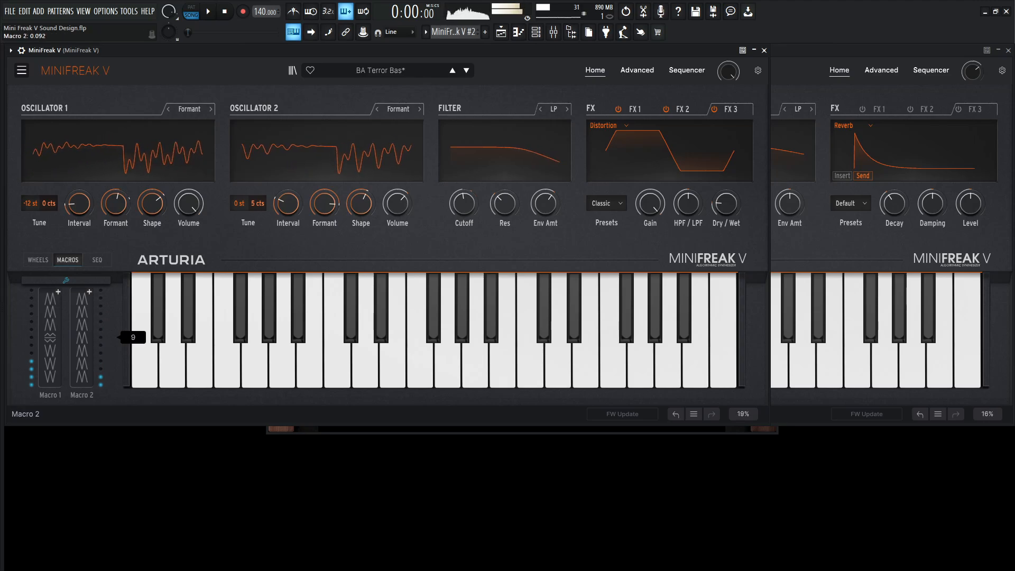
{"action": "left_click_drag", "start_coordinate": [82, 368], "coordinate": [82, 357]}
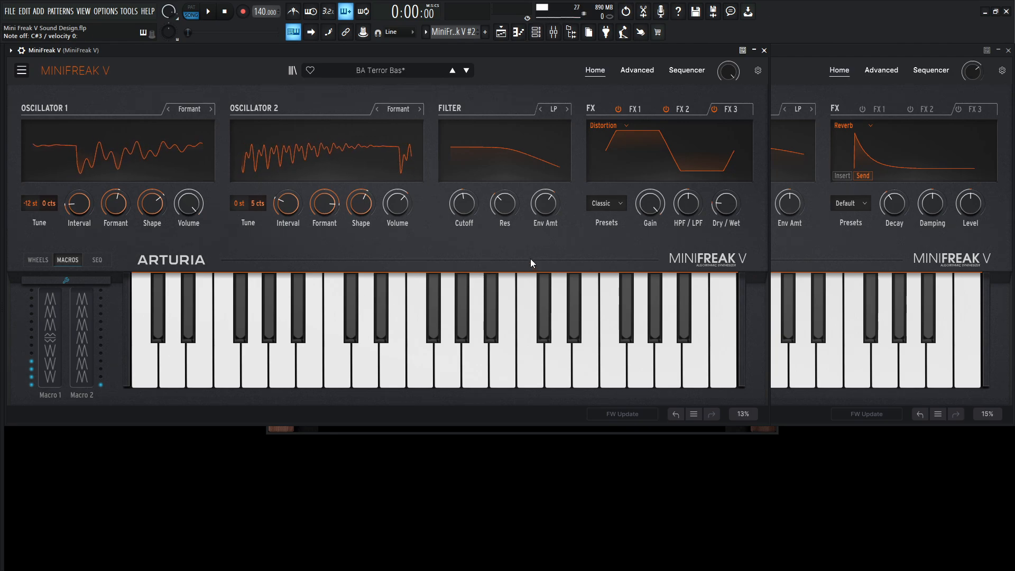
Bypass FX 1 to 3 of the BA Terror Bas patch and the VVerb mixer track's reverb, and return Macro 1 to zero
{"action": "key", "text": "F9"}
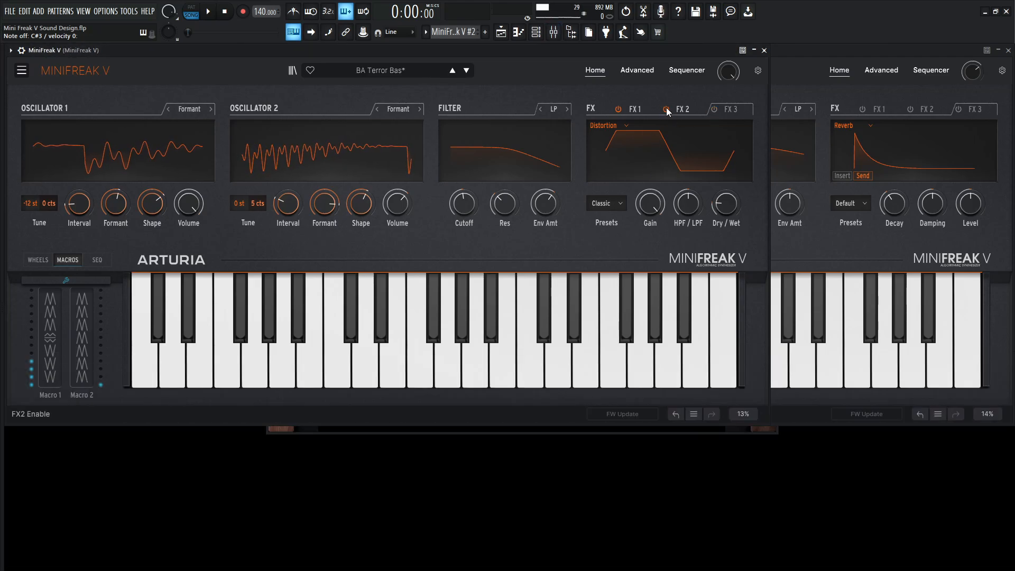
{"action": "key", "text": "F9"}
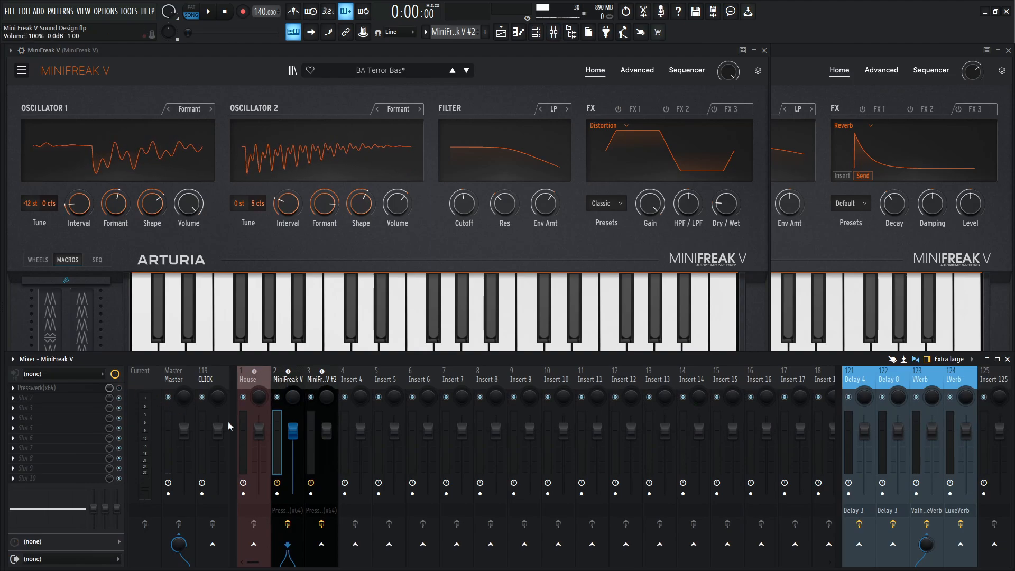
{"action": "left_click", "coordinate": [939, 508]}
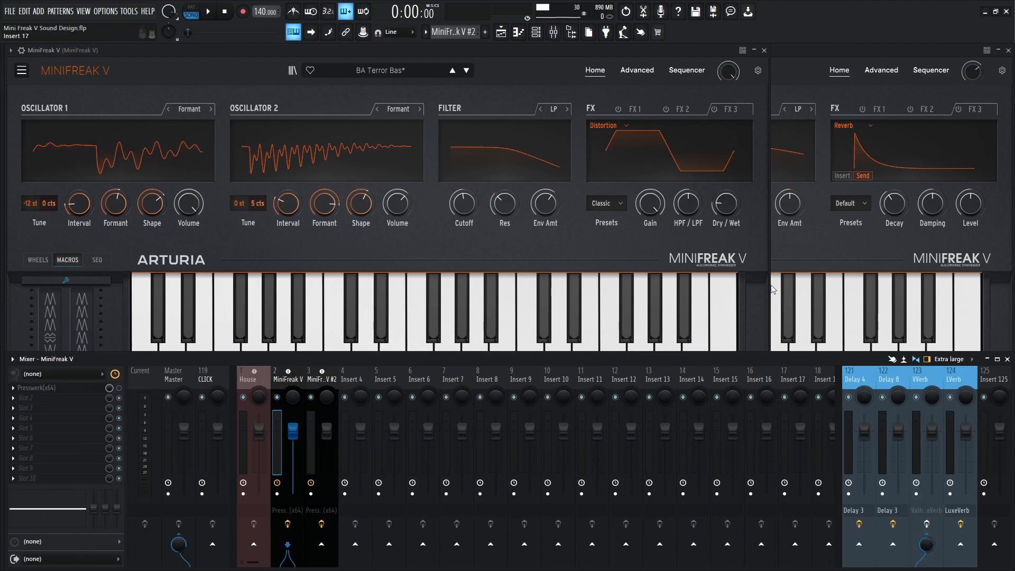
{"action": "left_click", "coordinate": [630, 57]}
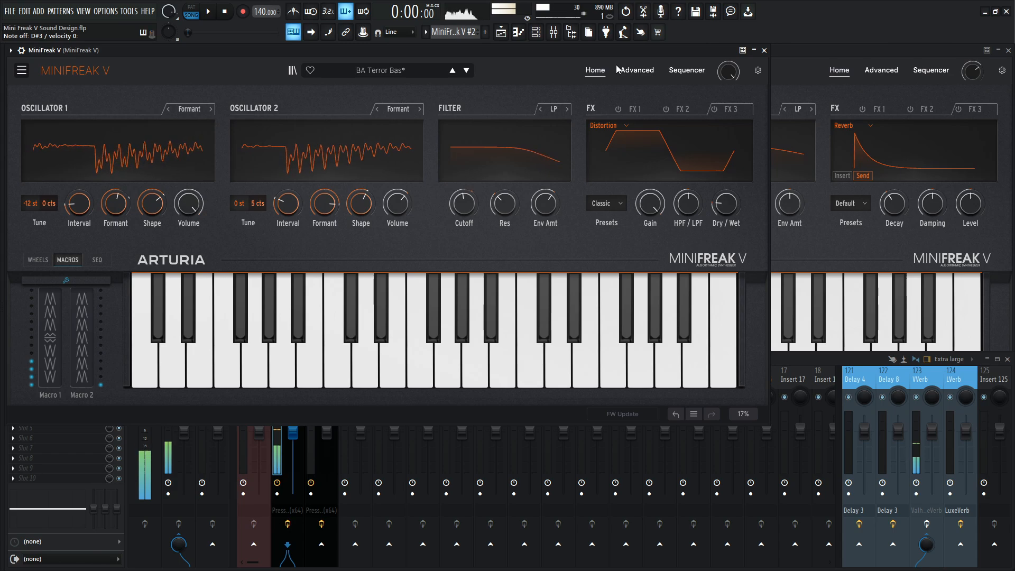
{"action": "left_click_drag", "start_coordinate": [51, 337], "coordinate": [51, 365]}
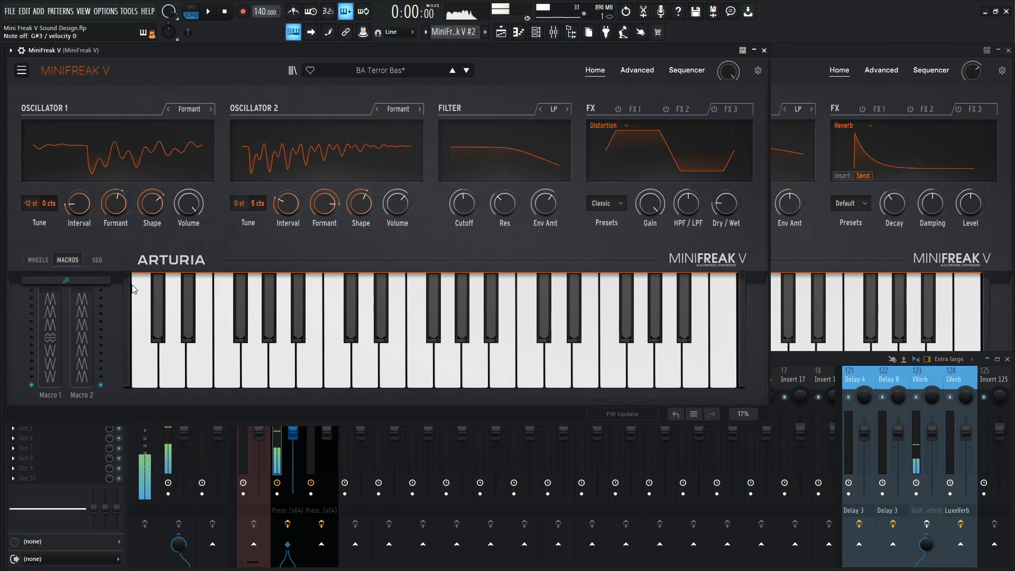
Bring MiniFreak V #2 with the Default preset to the front, hide the mixer, and place its window so the first instance's oscillators stay visible
{"action": "left_click", "coordinate": [836, 50]}
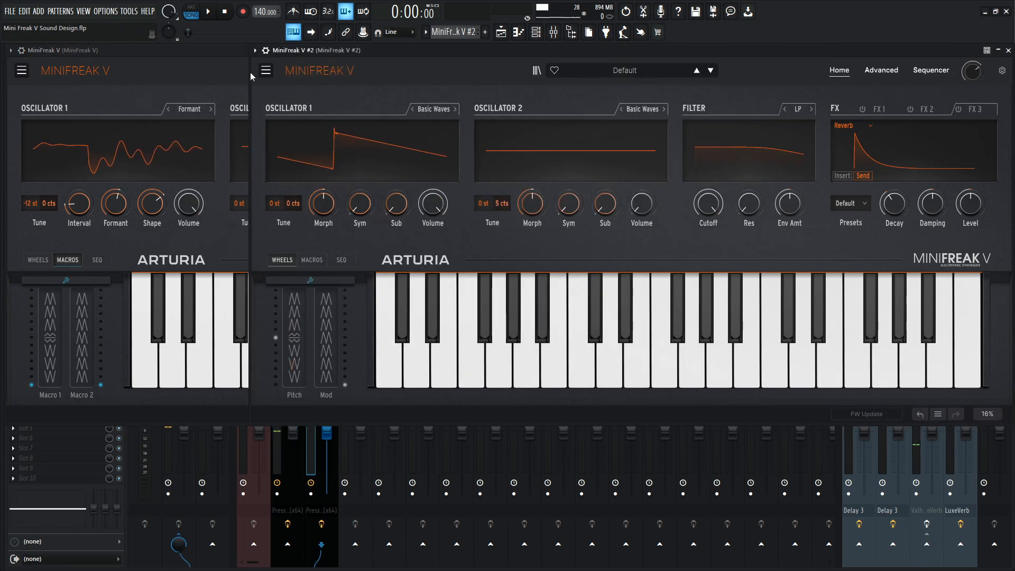
{"action": "left_click", "coordinate": [266, 71]}
{"action": "left_click", "coordinate": [476, 113]}
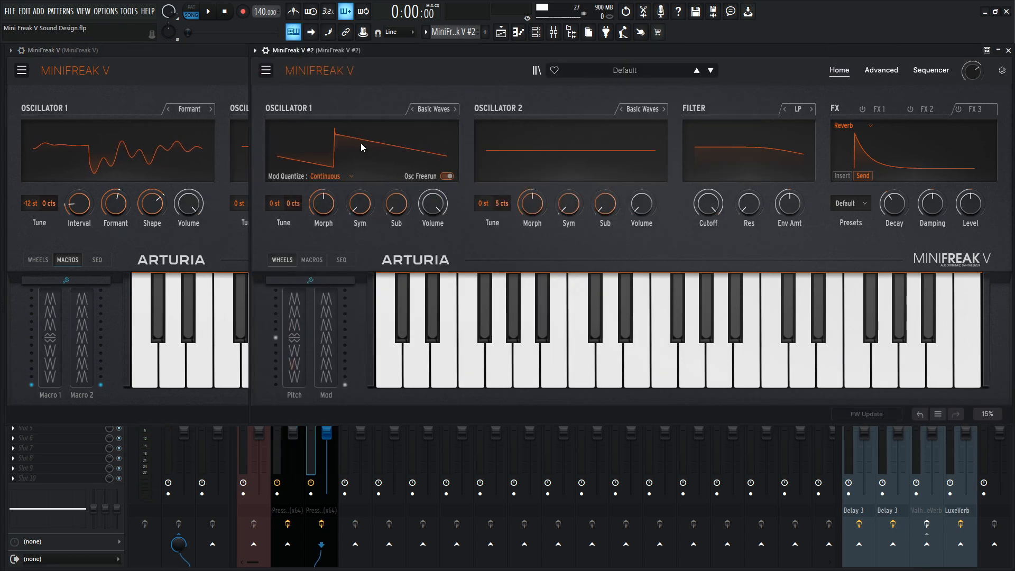
{"action": "key", "text": "F9"}
{"action": "left_click_drag", "start_coordinate": [412, 53], "coordinate": [538, 144]}
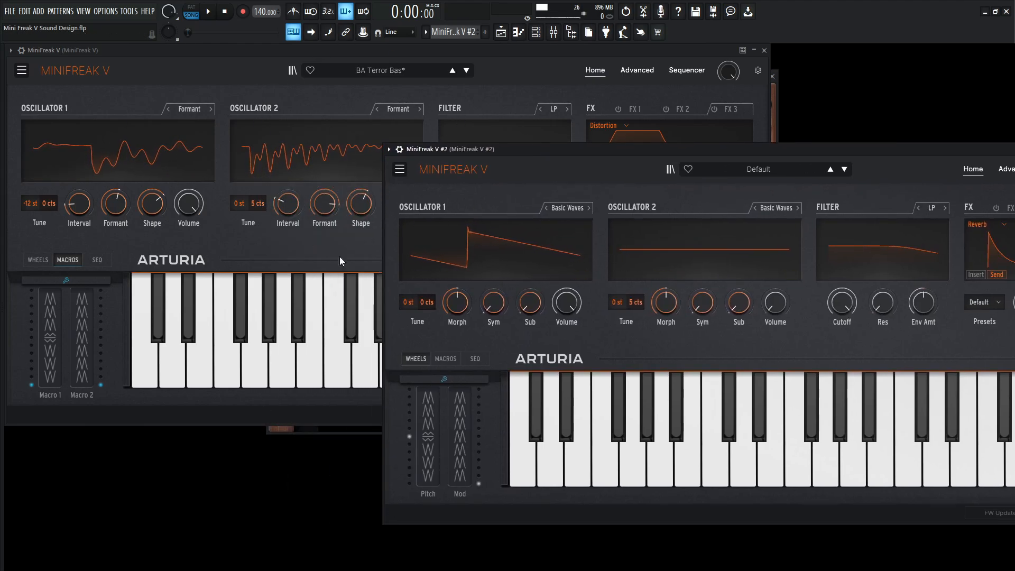
Set Oscillator 1 of MiniFreak V #2 to the Formant type with a coarse tune of -12 st
{"action": "left_click", "coordinate": [578, 208]}
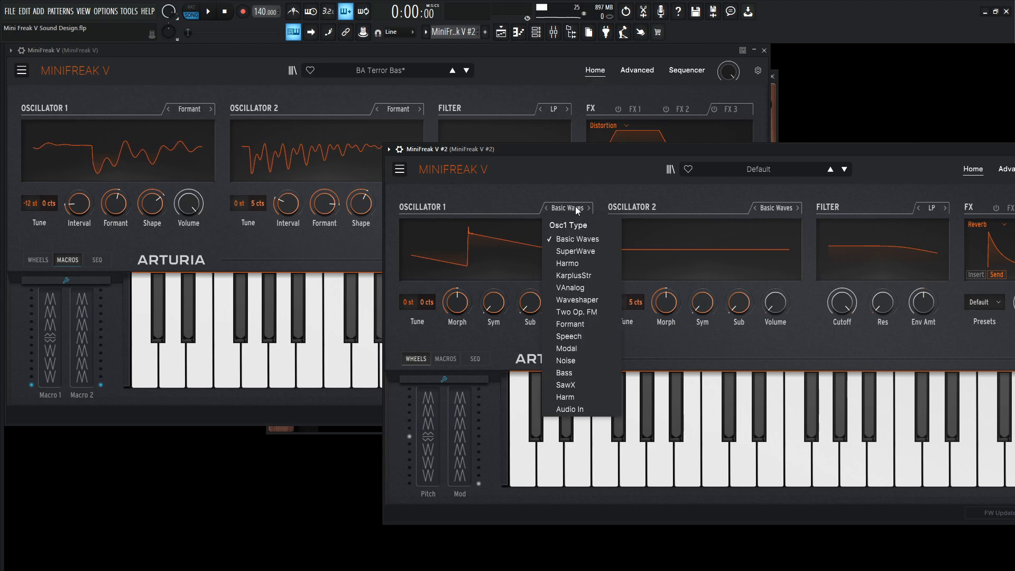
{"action": "left_click", "coordinate": [586, 324]}
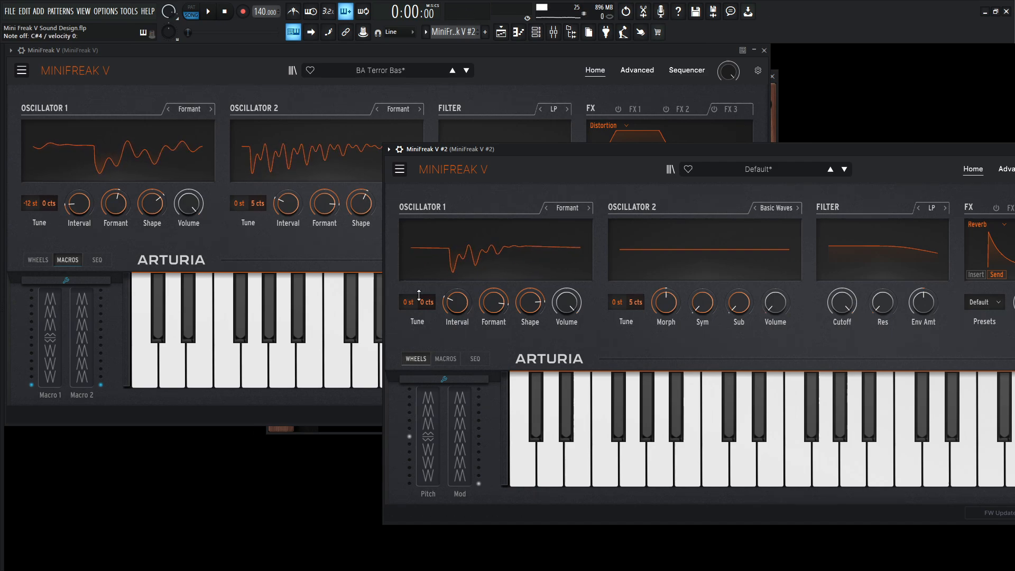
{"action": "left_click_drag", "start_coordinate": [415, 302], "coordinate": [416, 339]}
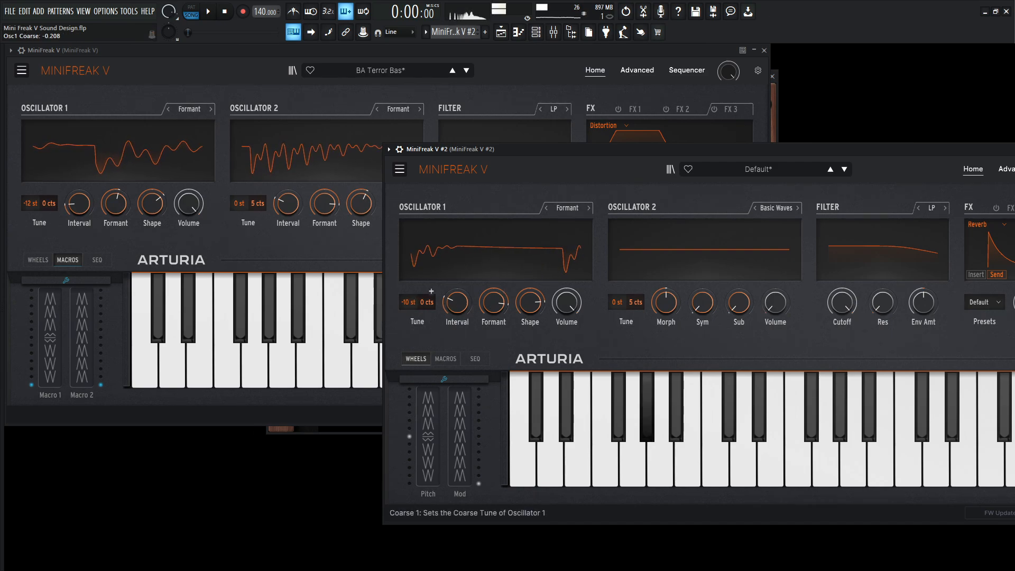
{"action": "left_click", "coordinate": [729, 70]}
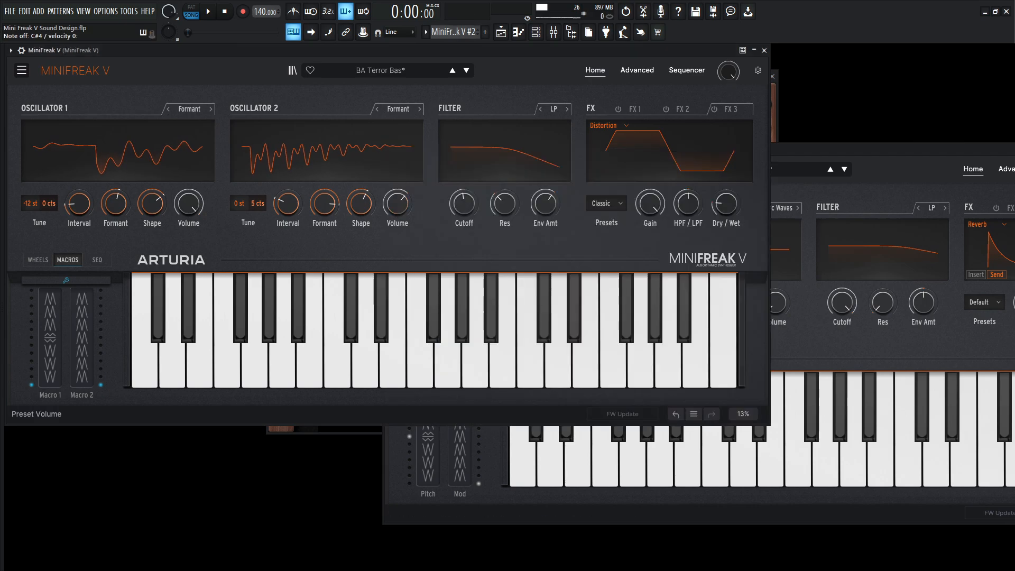
{"action": "left_click_drag", "start_coordinate": [854, 154], "coordinate": [766, 87]}
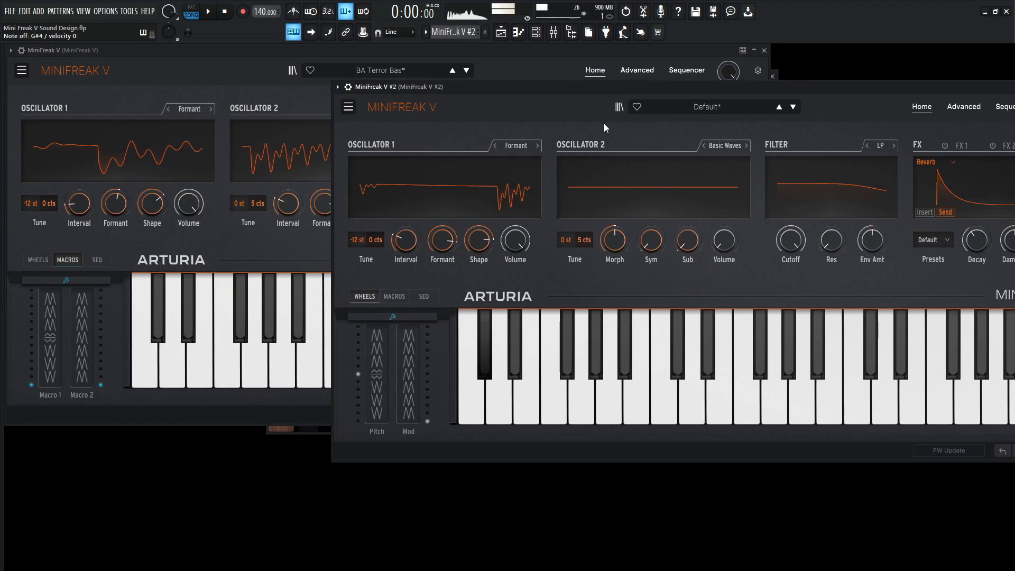
Set Oscillator 1's Interval in MiniFreak V #2 to about 16, matching the first instance
{"action": "left_click", "coordinate": [84, 209]}
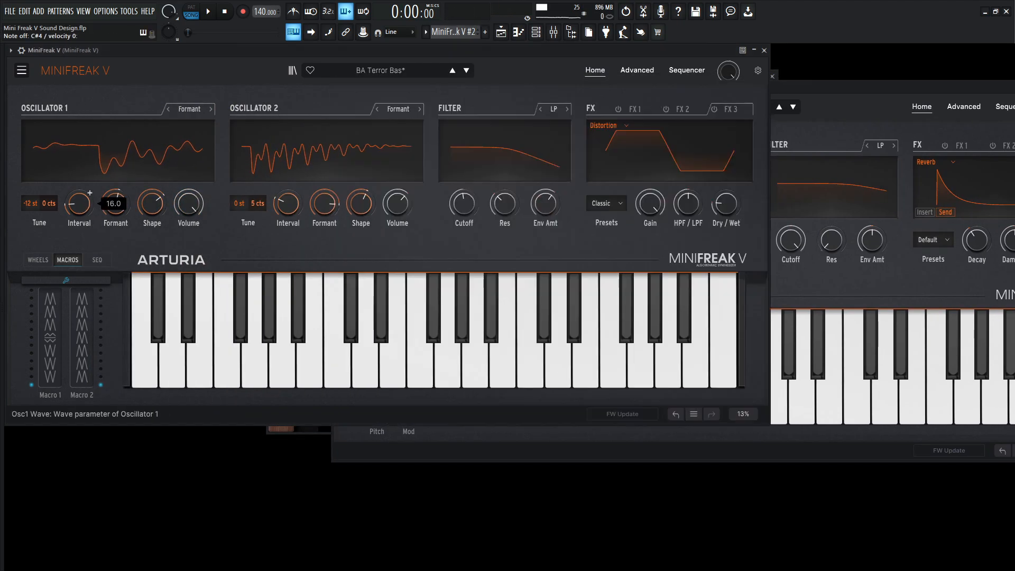
{"action": "left_click", "coordinate": [832, 93]}
{"action": "left_click_drag", "start_coordinate": [410, 244], "coordinate": [410, 249]}
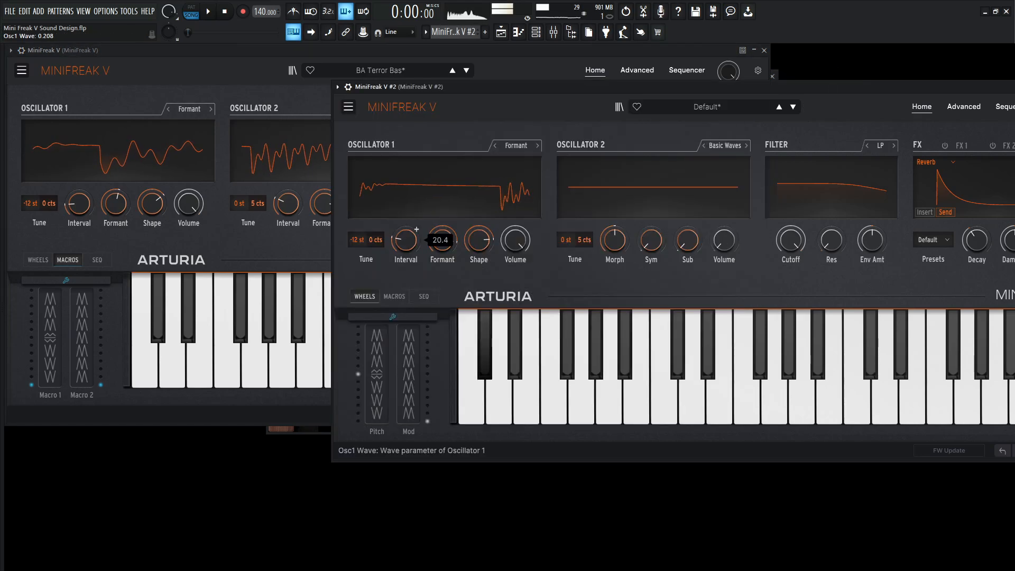
Set Oscillator 1's Formant in MiniFreak V #2 to about 55, matching the first instance
{"action": "left_click", "coordinate": [117, 209]}
{"action": "left_click", "coordinate": [811, 85]}
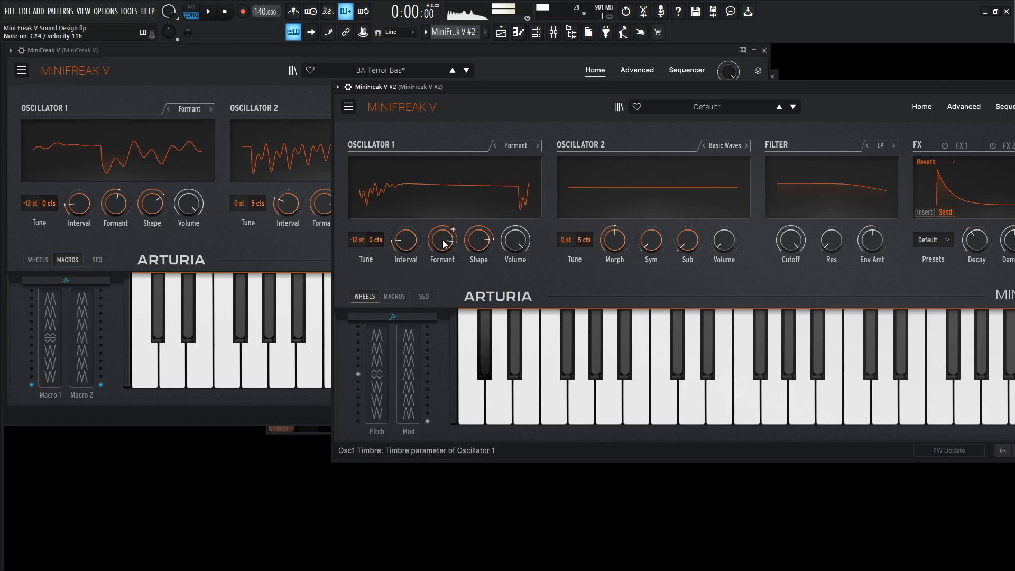
{"action": "left_click_drag", "start_coordinate": [445, 242], "coordinate": [445, 247]}
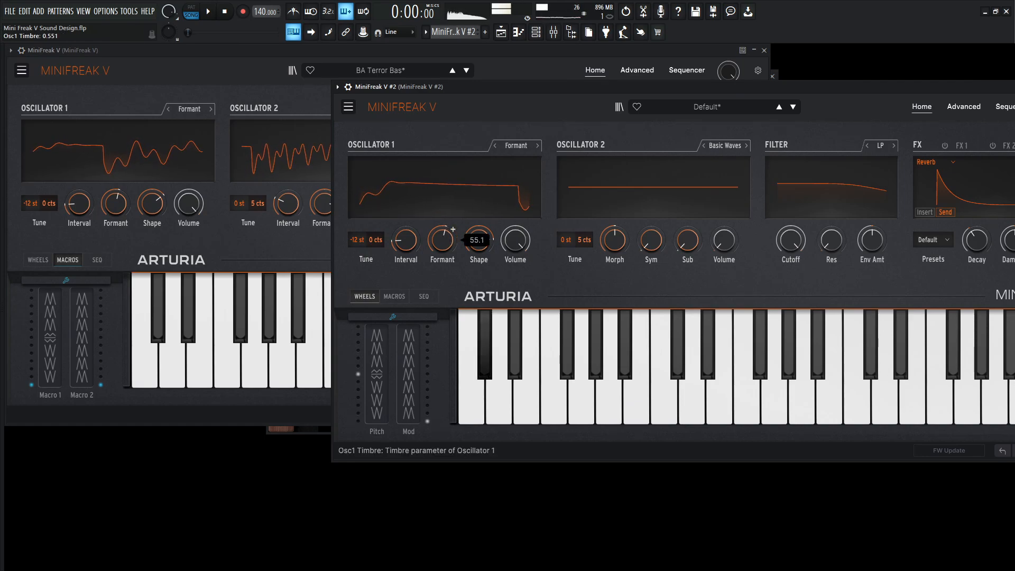
{"action": "left_click_drag", "start_coordinate": [448, 237], "coordinate": [447, 239]}
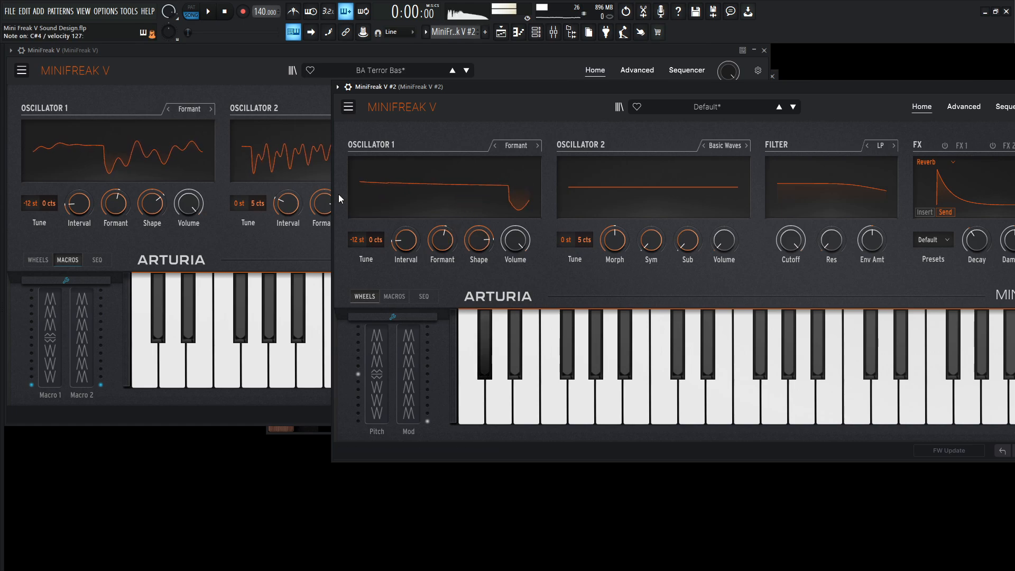
Set Oscillator 1's Shape in MiniFreak V #2 to about 69, matching the first instance
{"action": "left_click", "coordinate": [216, 236]}
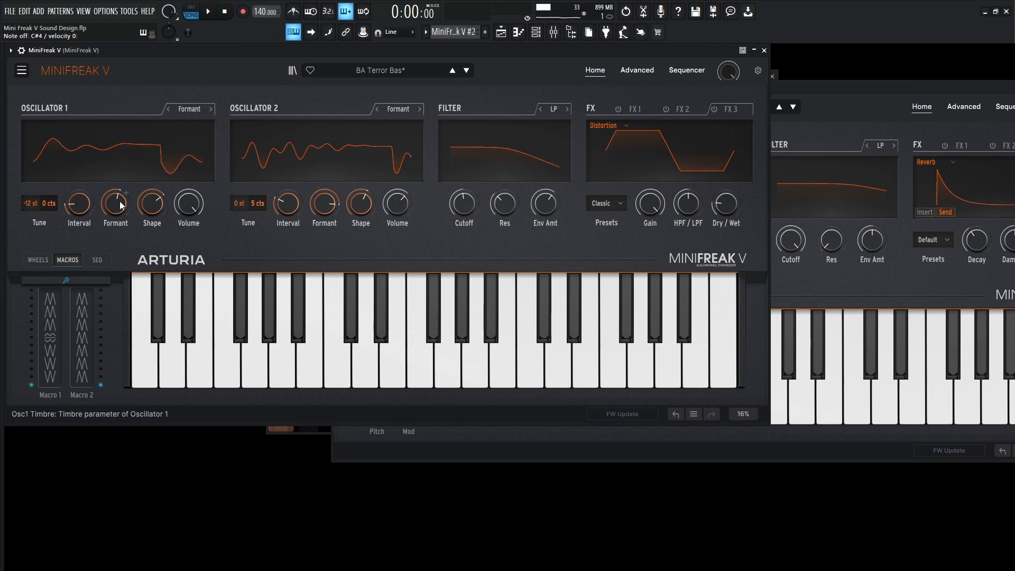
{"action": "mouse_move", "coordinate": [156, 212]}
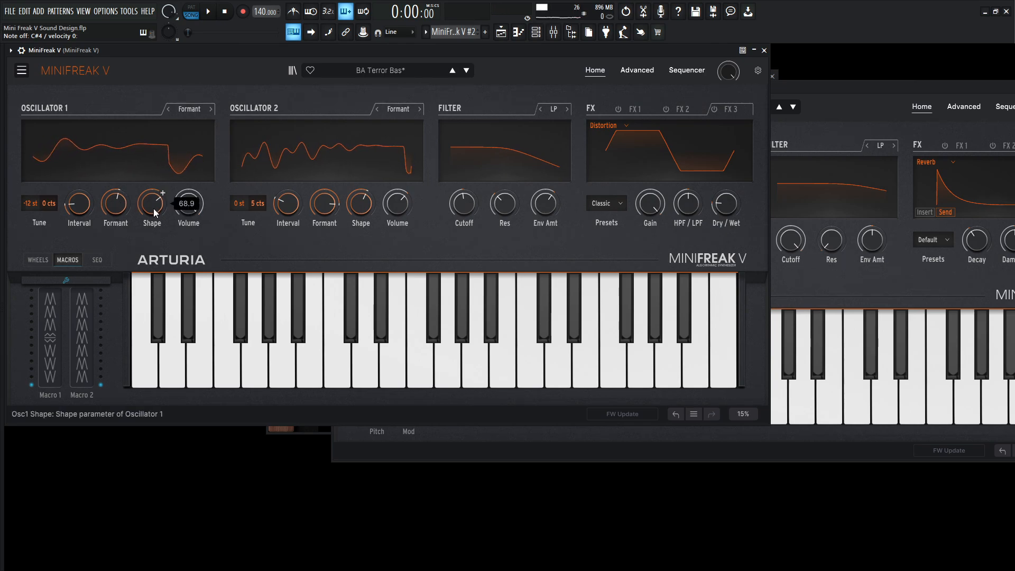
{"action": "left_click", "coordinate": [836, 89]}
{"action": "left_click_drag", "start_coordinate": [484, 243], "coordinate": [484, 253]}
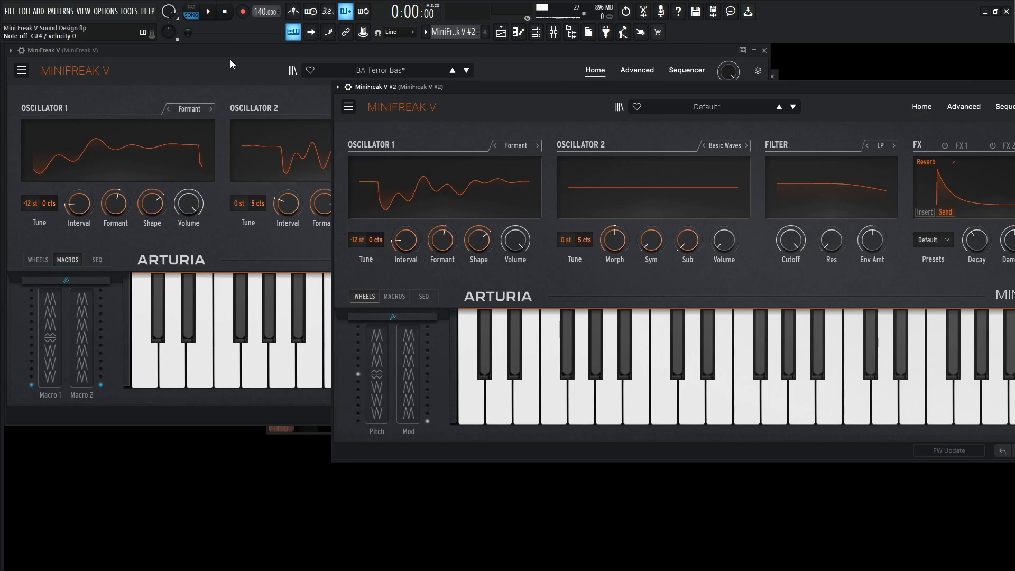
Examine the modulation on Oscillator 1's Formant in the BA Terror Bas patch, including the matrix amount from CycEnv to Osc1 Timbre
{"action": "left_click", "coordinate": [233, 74]}
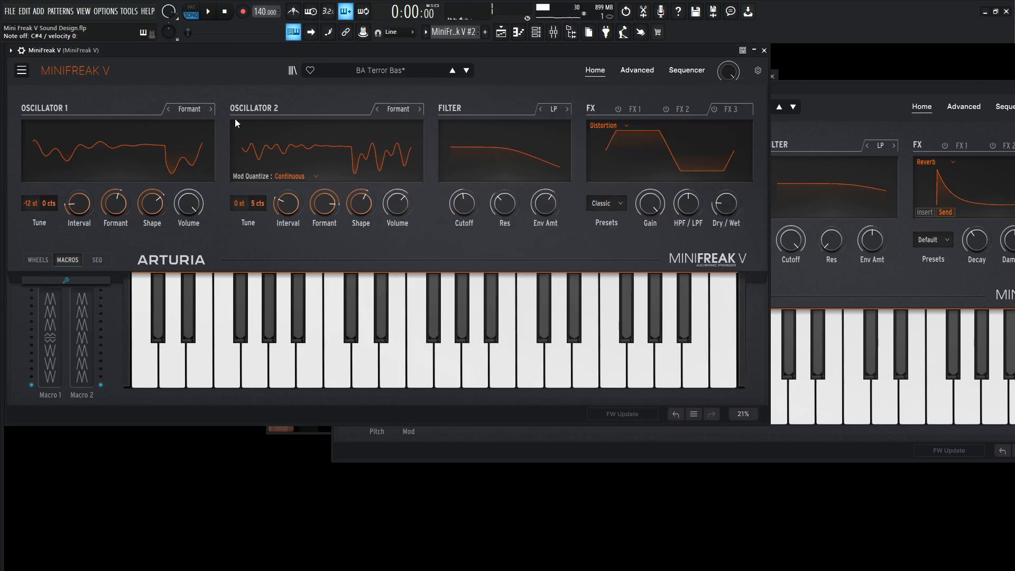
{"action": "mouse_move", "coordinate": [125, 210]}
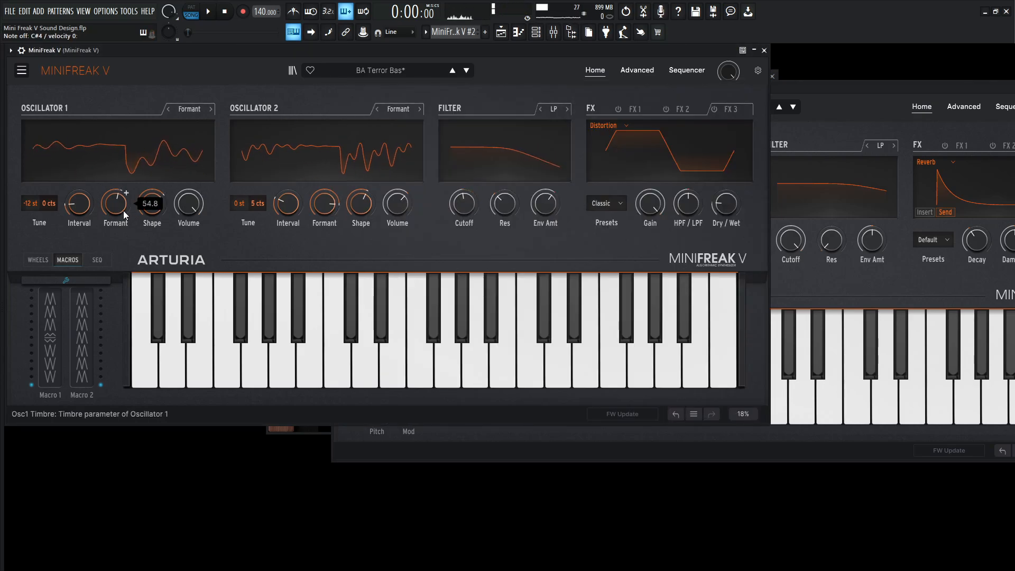
{"action": "left_click", "coordinate": [127, 193]}
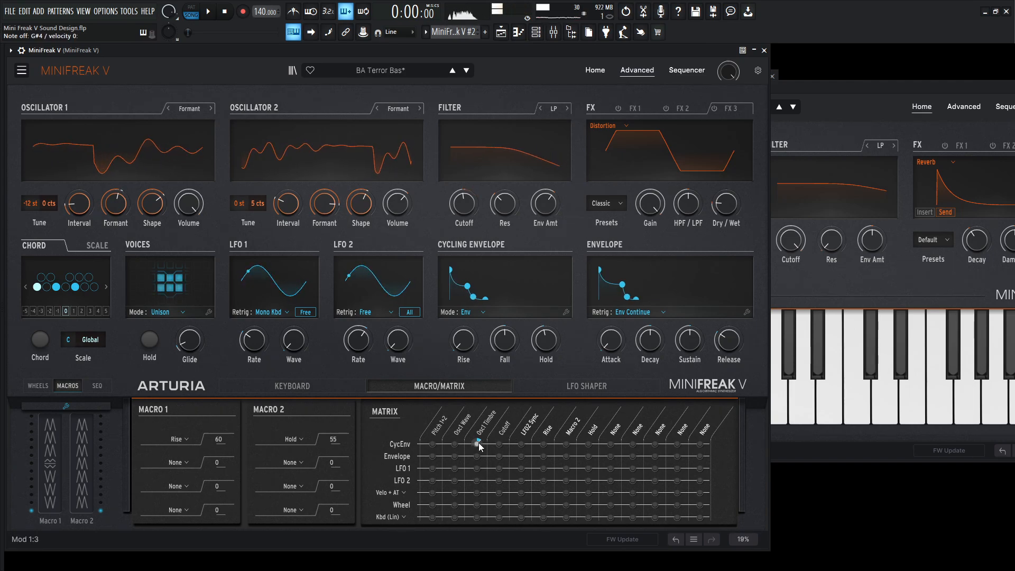
{"action": "left_click_drag", "start_coordinate": [480, 447], "coordinate": [480, 443]}
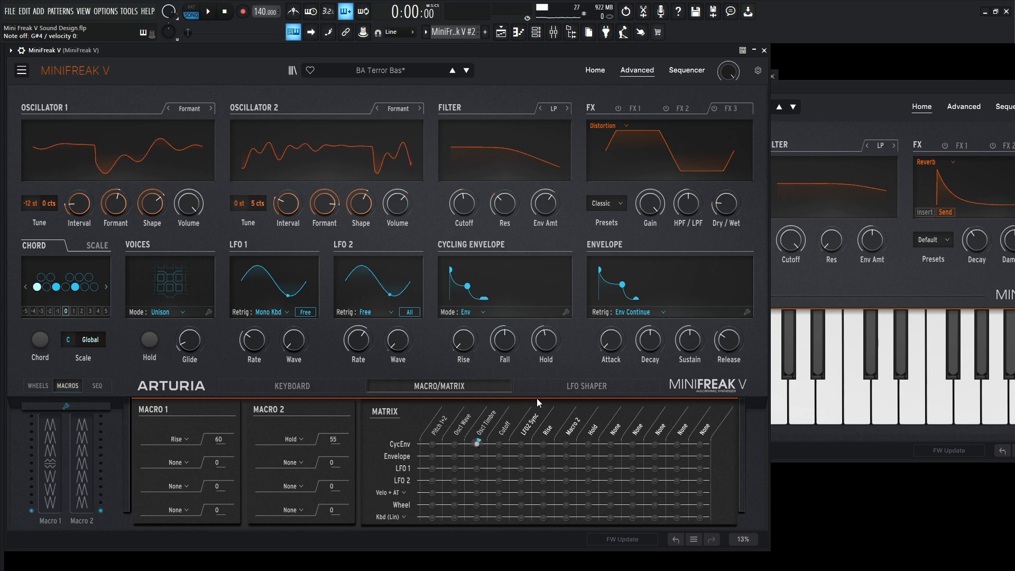
In the MiniFreak V #2 modulation matrix, route CycEnv to Osc1 Timbre with an amount of about 38, checking it against the first instance
{"action": "left_click", "coordinate": [851, 100]}
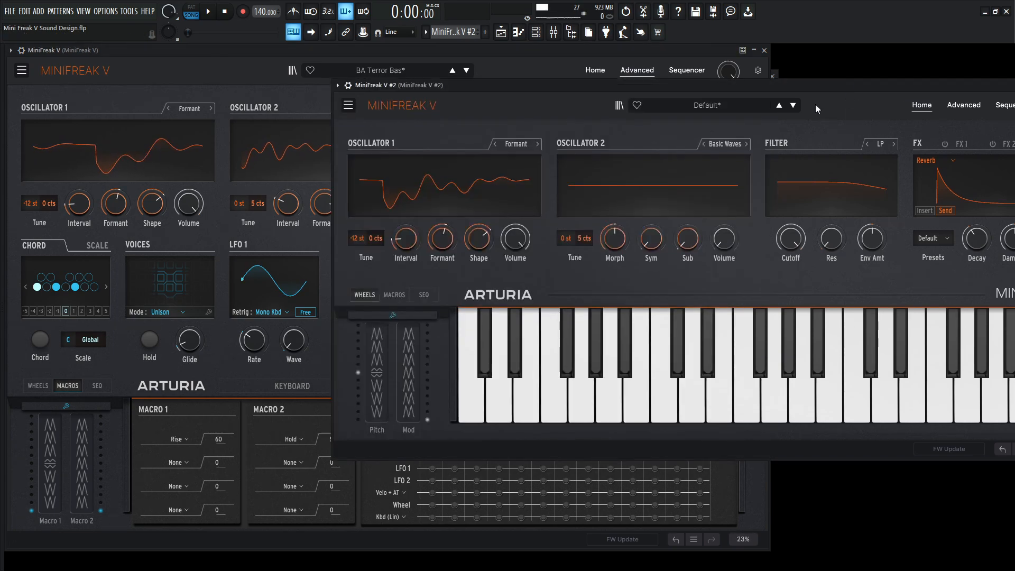
{"action": "left_click", "coordinate": [452, 230]}
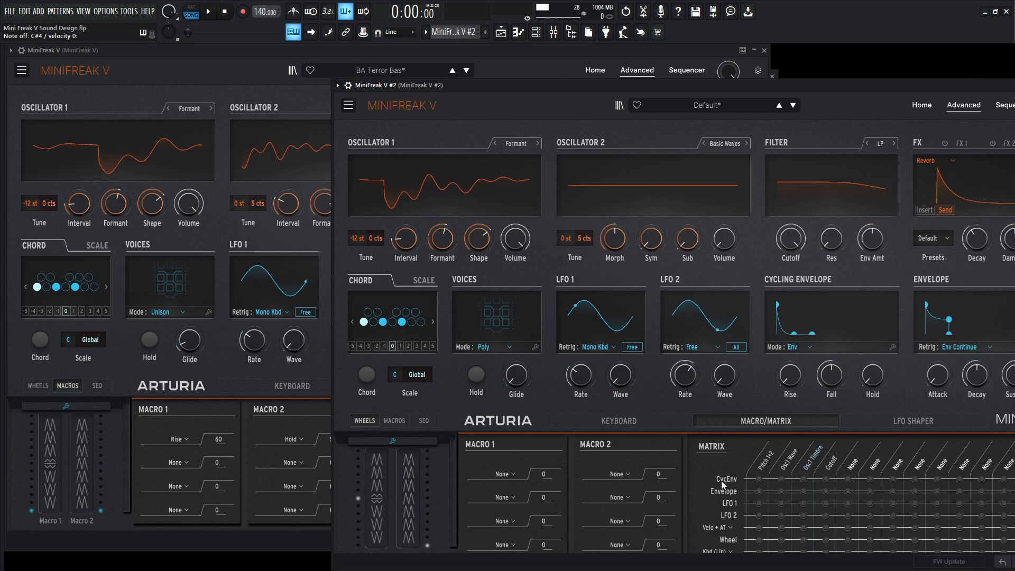
{"action": "left_click_drag", "start_coordinate": [810, 482], "coordinate": [810, 474]}
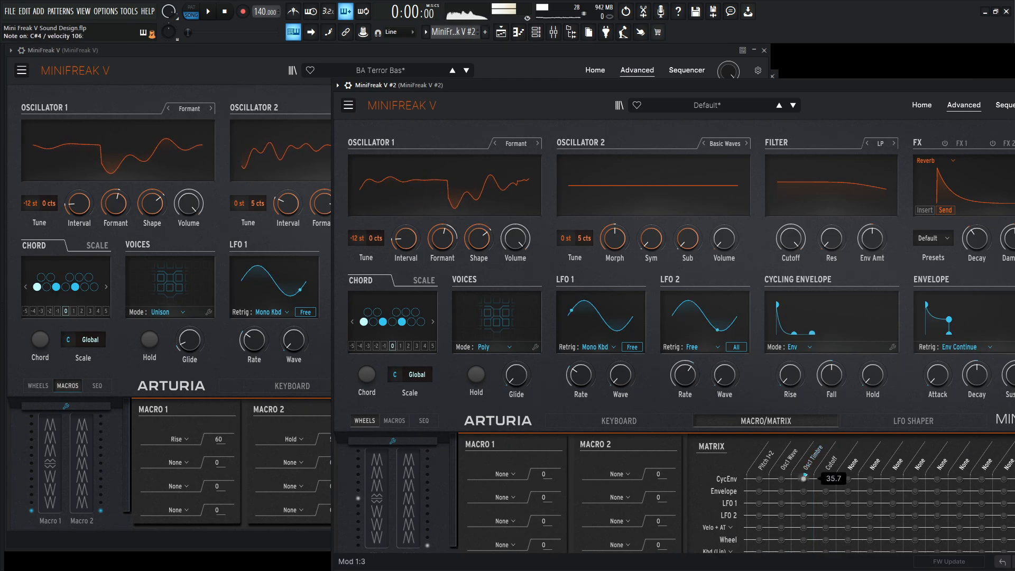
{"action": "left_click", "coordinate": [281, 96]}
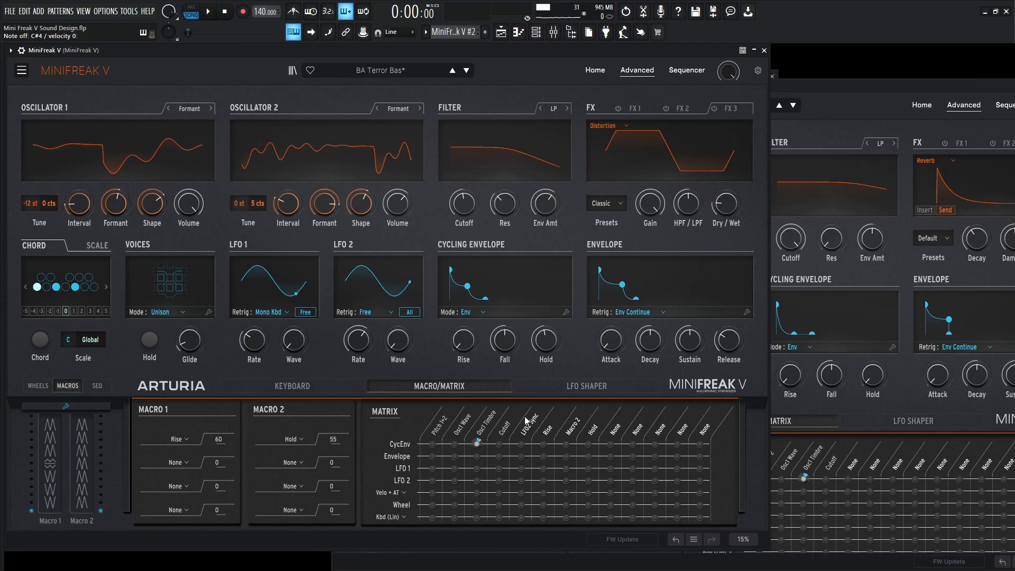
{"action": "left_click", "coordinate": [855, 91]}
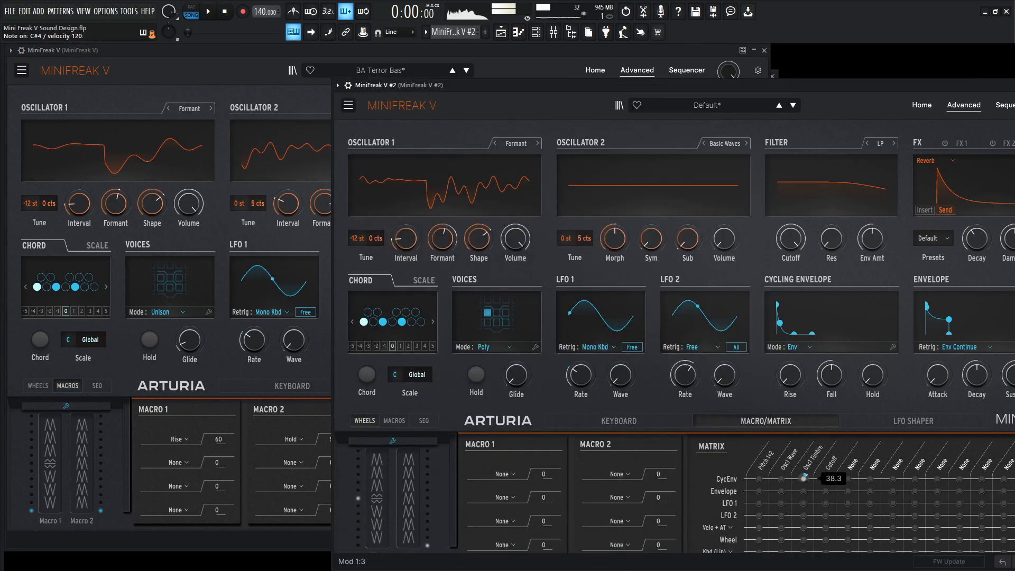
{"action": "left_click", "coordinate": [252, 65]}
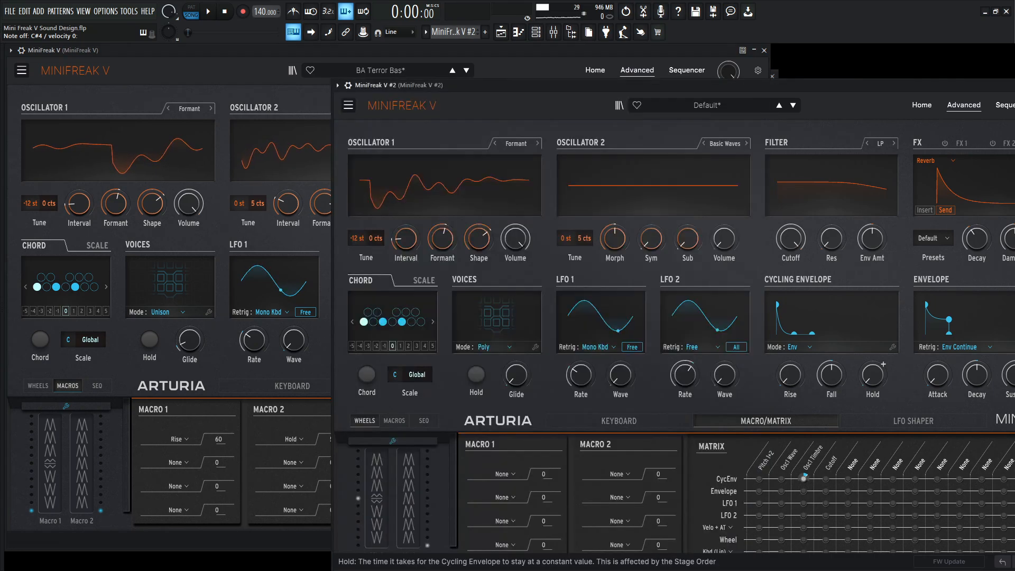
Raise the Cycling Envelope's Hold in MiniFreak V #2 to about 46
{"action": "left_click", "coordinate": [872, 377]}
{"action": "scroll", "coordinate": [883, 364], "scroll_direction": "up", "scroll_amount": 3}
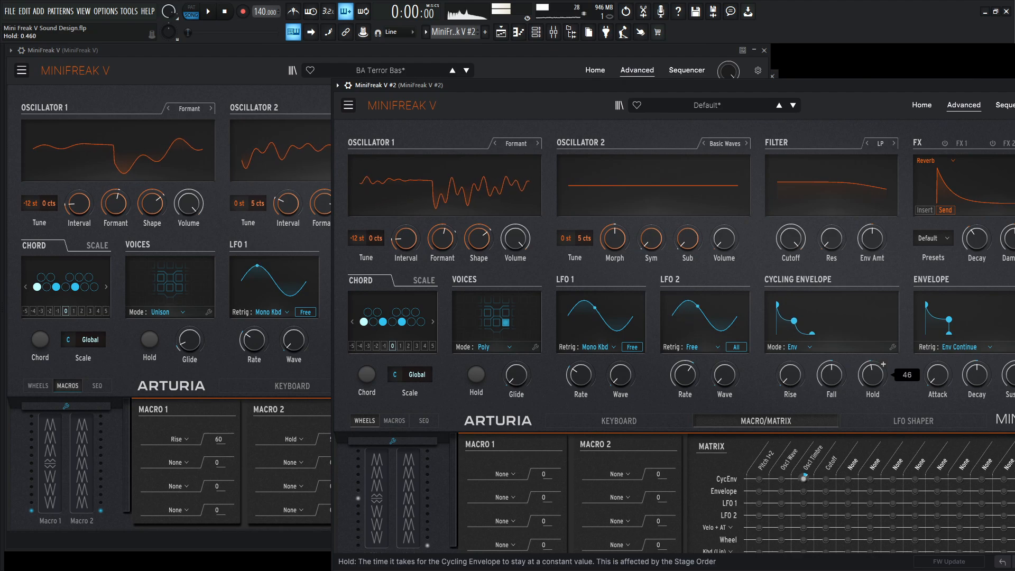
{"action": "scroll", "coordinate": [876, 376], "scroll_direction": "down", "scroll_amount": 1}
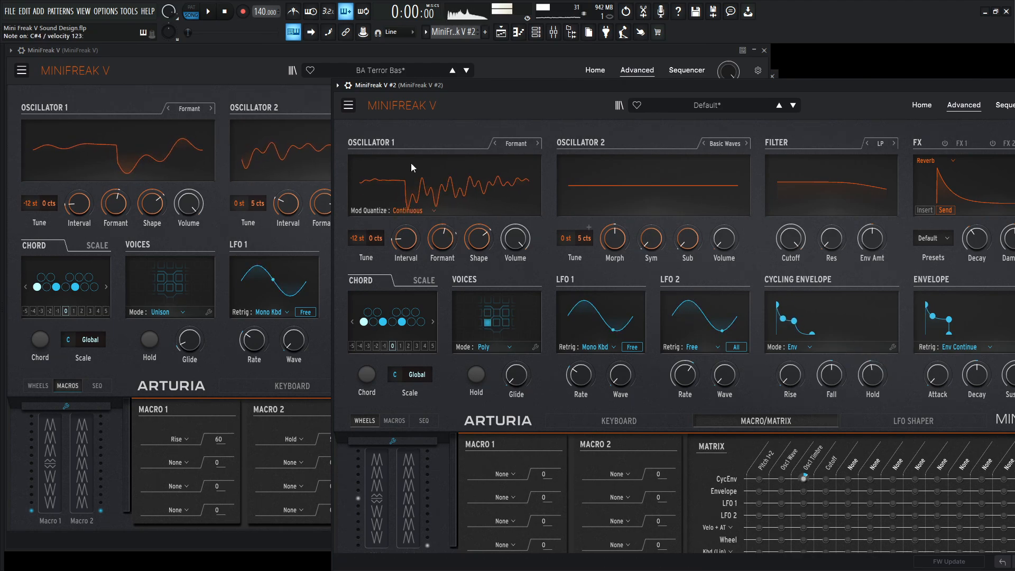
Set Oscillator 2's Volume to 0 in the first instance and compare its Oscillator 1 sound with MiniFreak V #2
{"action": "left_click", "coordinate": [236, 74]}
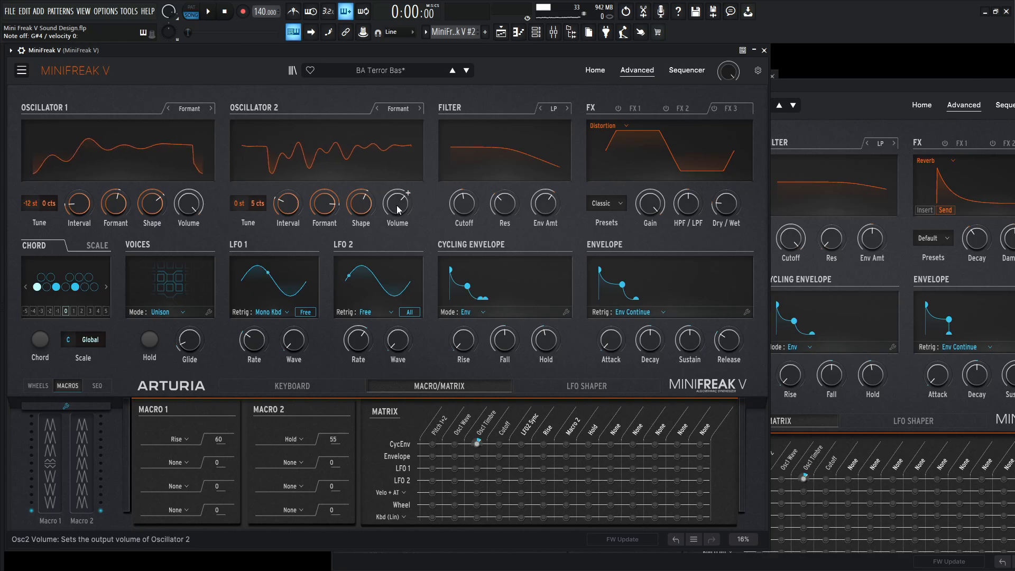
{"action": "mouse_move", "coordinate": [397, 209]}
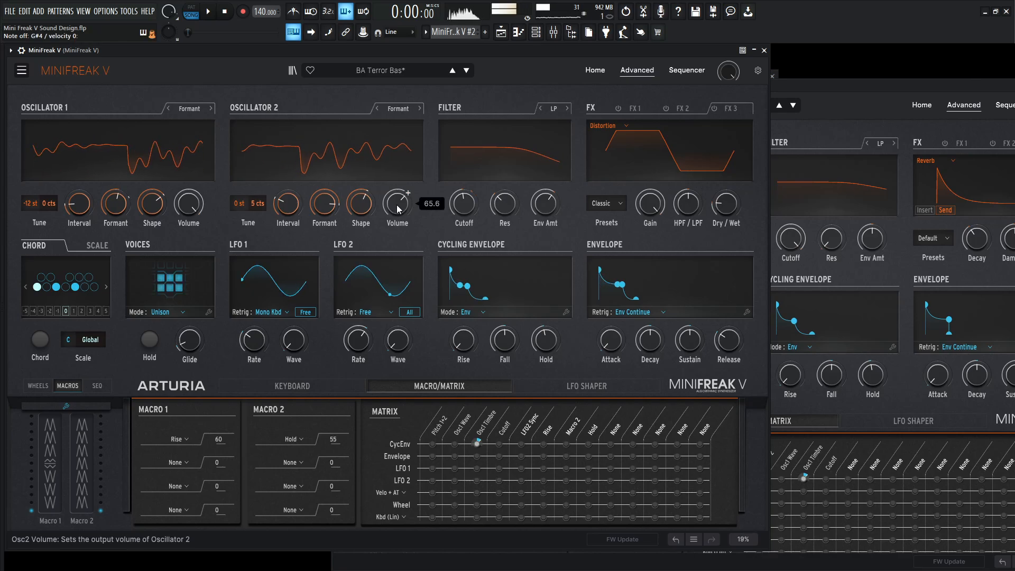
{"action": "double_click", "coordinate": [397, 206]}
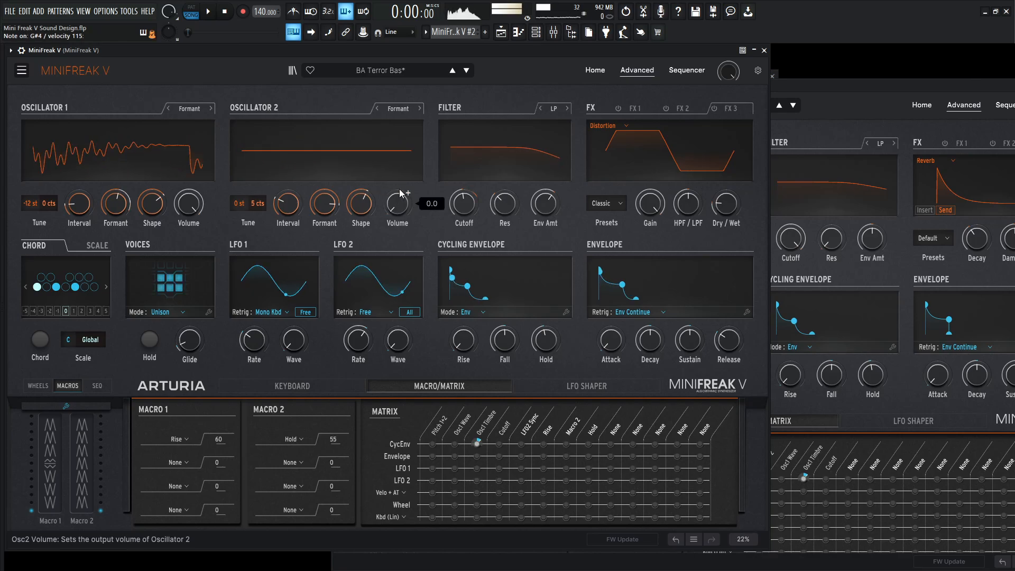
{"action": "left_click", "coordinate": [819, 93]}
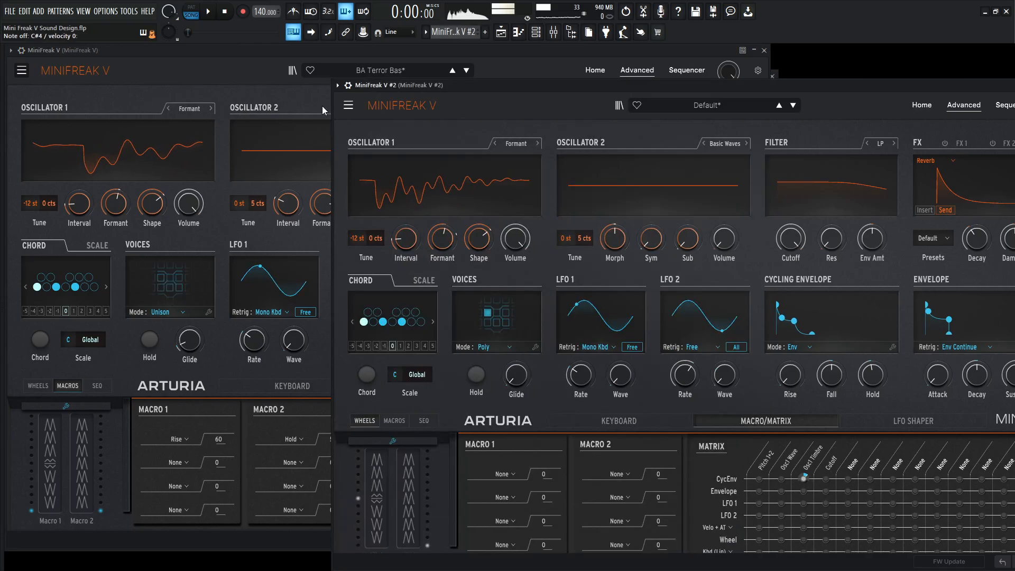
{"action": "left_click", "coordinate": [249, 79]}
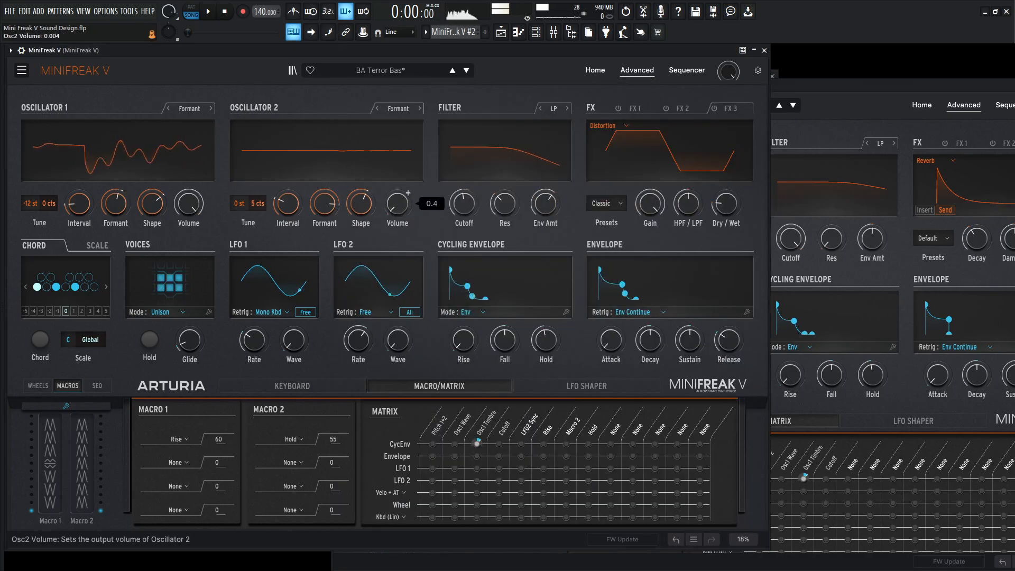
Reload the BA Terror Bas preset in the first instance and switch off its effects
{"action": "left_click", "coordinate": [466, 71]}
{"action": "left_click", "coordinate": [453, 71]}
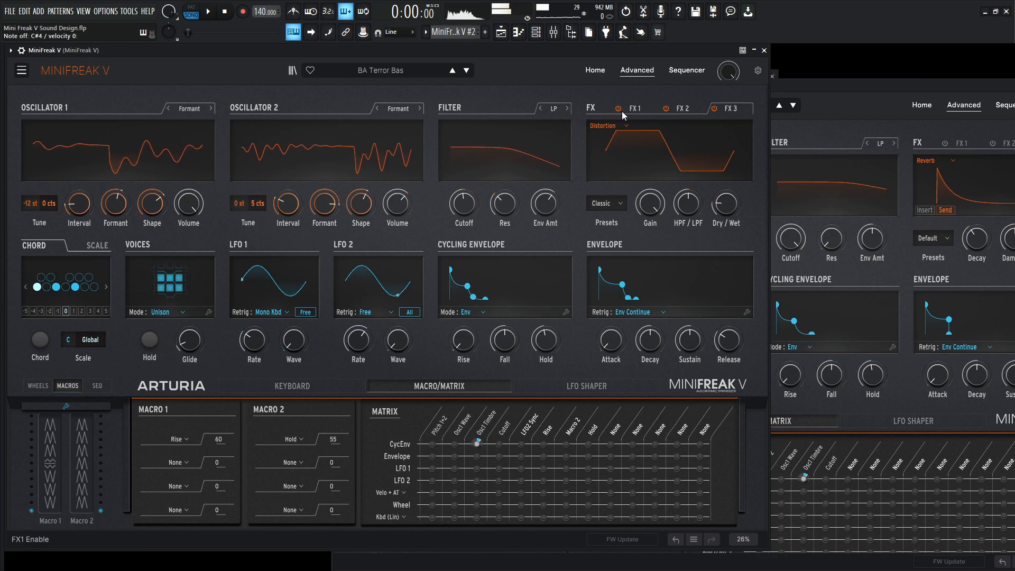
{"action": "left_click", "coordinate": [619, 109]}
{"action": "left_click", "coordinate": [666, 109]}
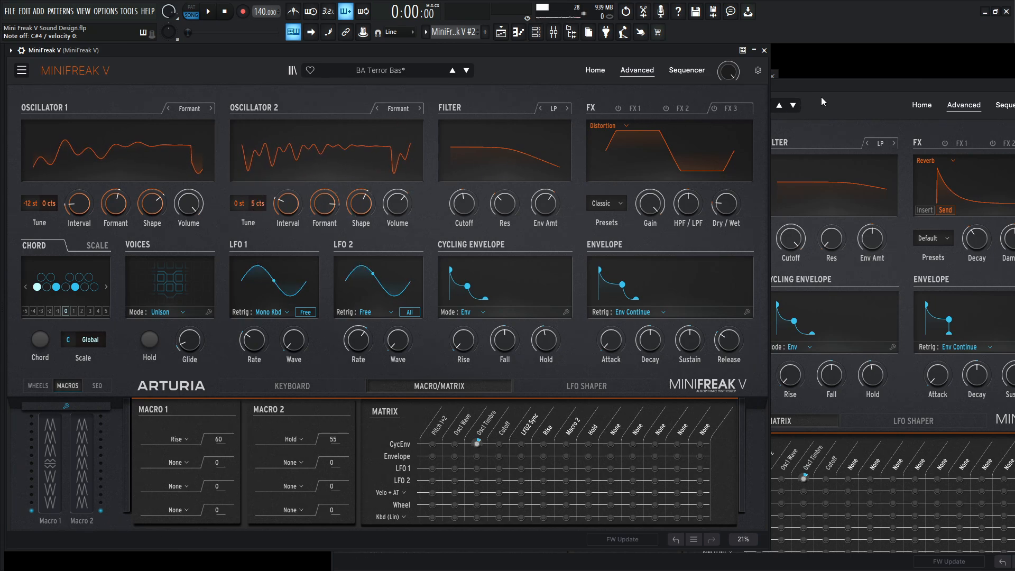
In MiniFreak V #2, change Oscillator 2 to the Formant type and raise its Volume to about 66, matching the first instance
{"action": "left_click", "coordinate": [858, 90]}
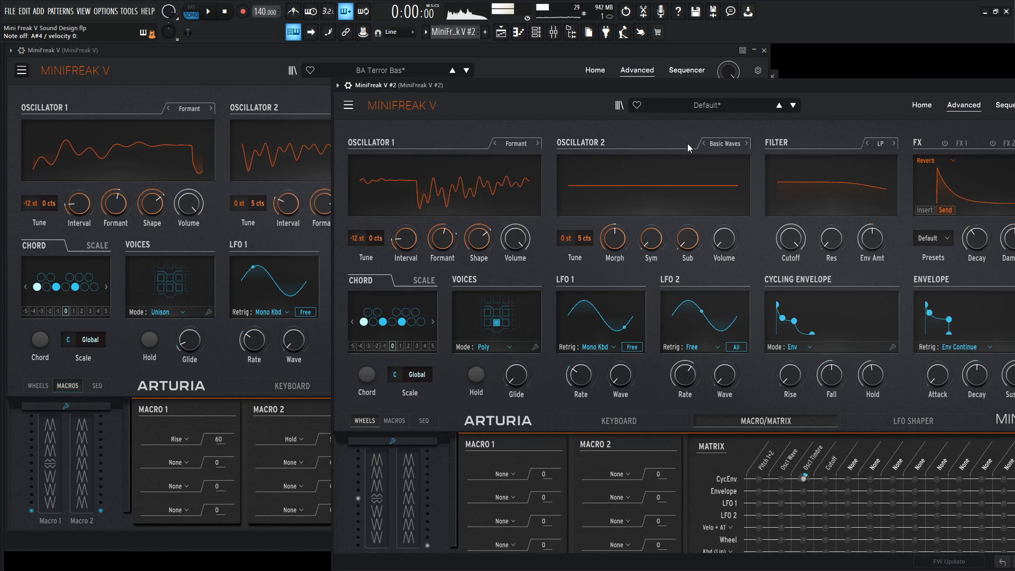
{"action": "left_click", "coordinate": [727, 144]}
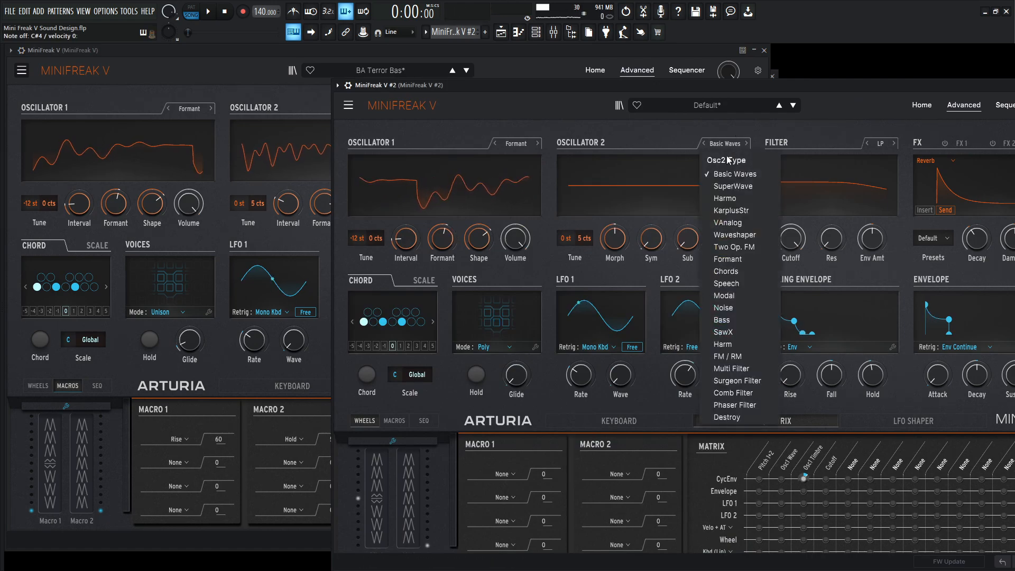
{"action": "left_click", "coordinate": [741, 260]}
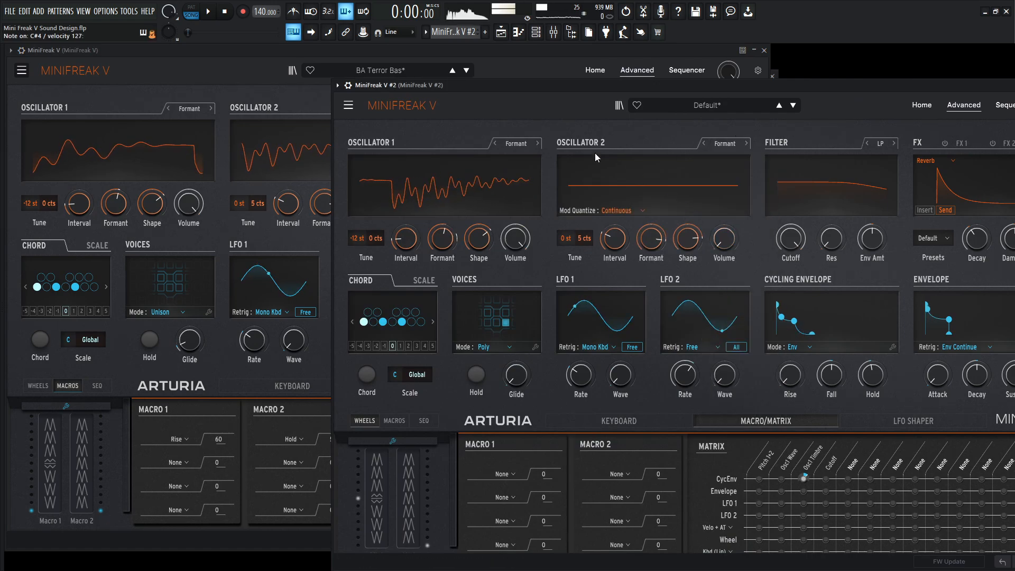
{"action": "left_click", "coordinate": [300, 64]}
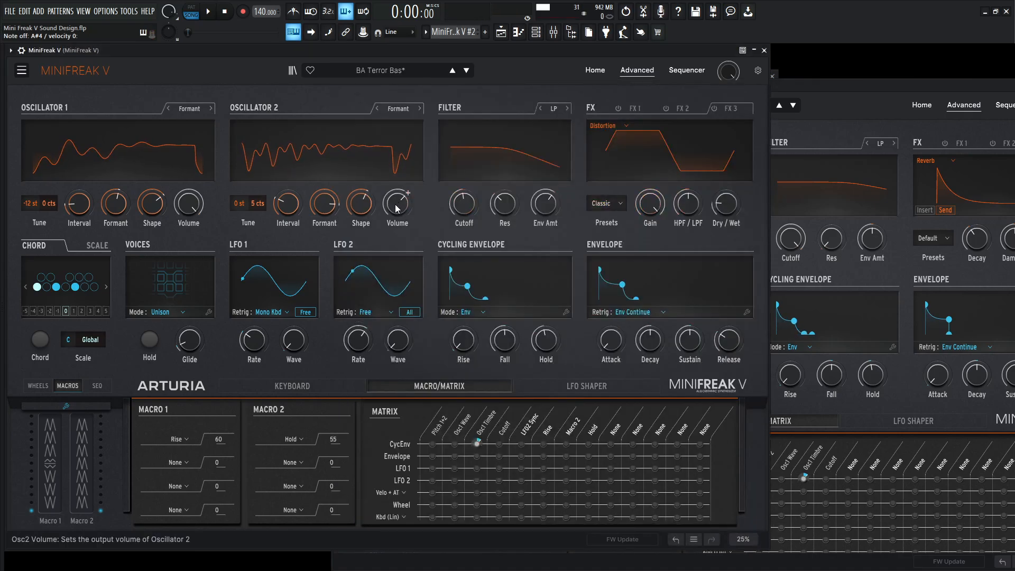
{"action": "left_click", "coordinate": [847, 93]}
{"action": "left_click_drag", "start_coordinate": [724, 237], "coordinate": [725, 169]}
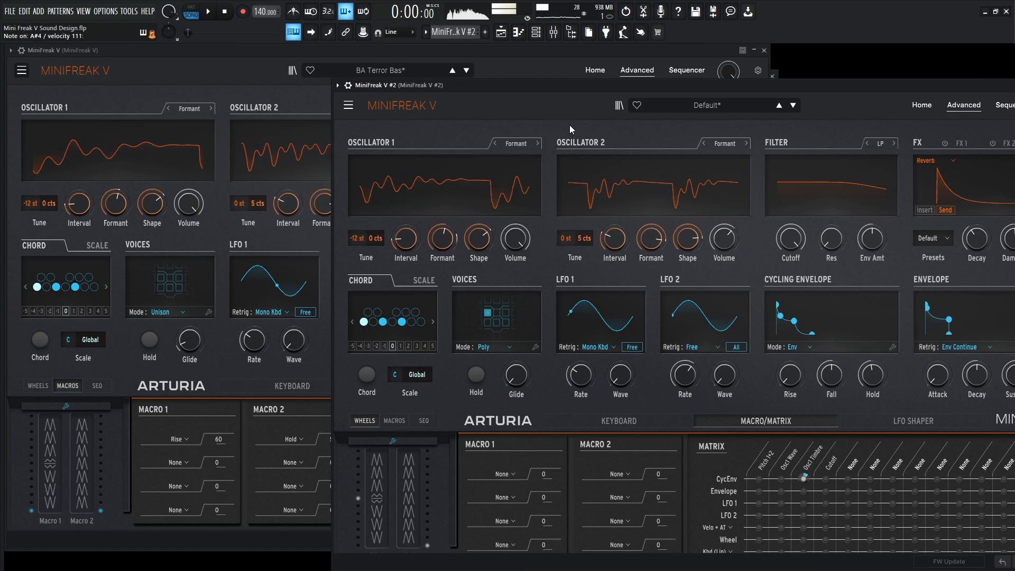
Set Oscillator 2's Interval to 26.0 and Formant to 83.9 in MiniFreak V #2, matching the first instance
{"action": "left_click", "coordinate": [271, 88]}
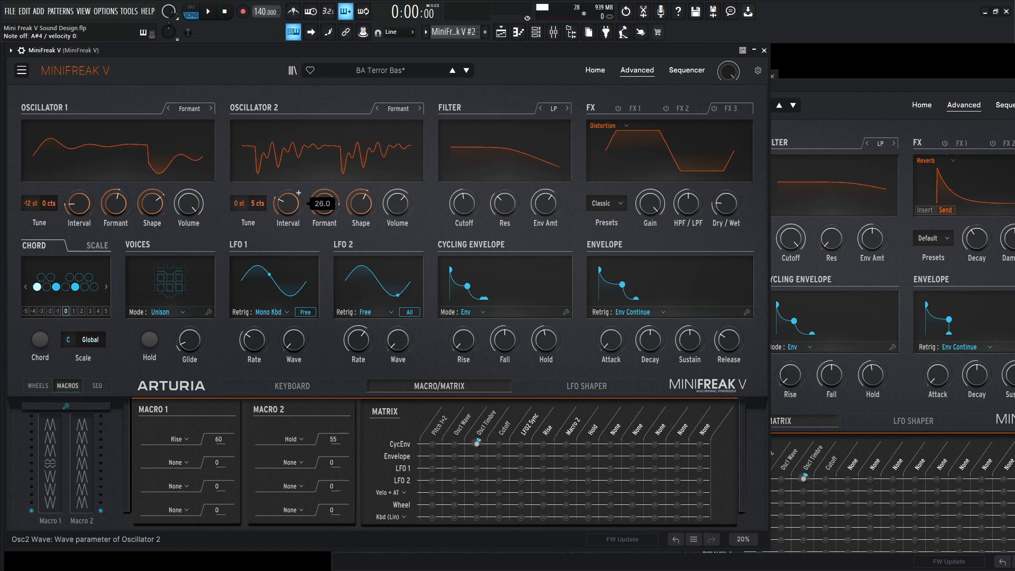
{"action": "left_click", "coordinate": [810, 124]}
{"action": "mouse_move", "coordinate": [615, 240]}
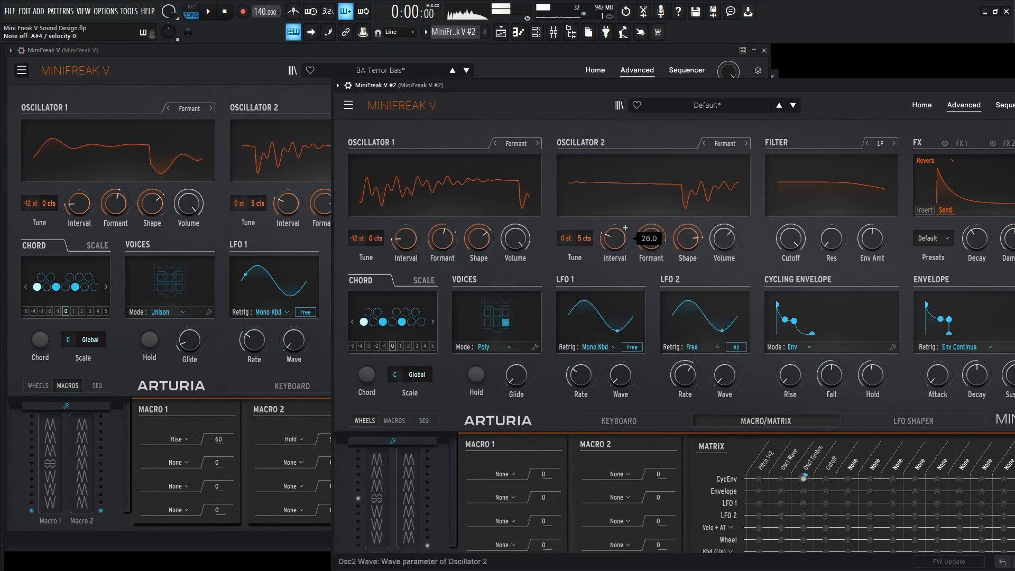
{"action": "left_click", "coordinate": [322, 210]}
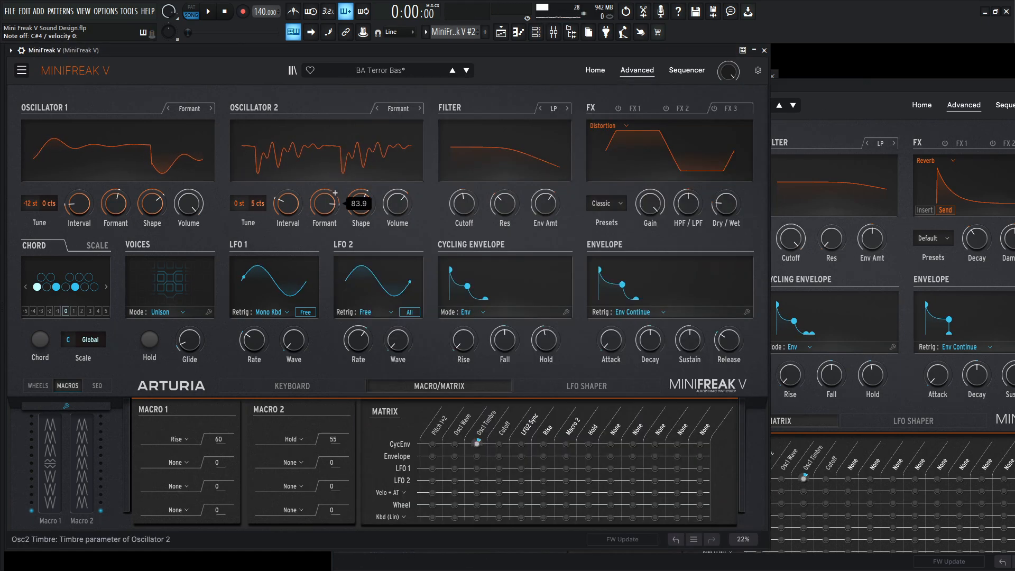
{"action": "left_click", "coordinate": [839, 103]}
{"action": "mouse_move", "coordinate": [662, 227]}
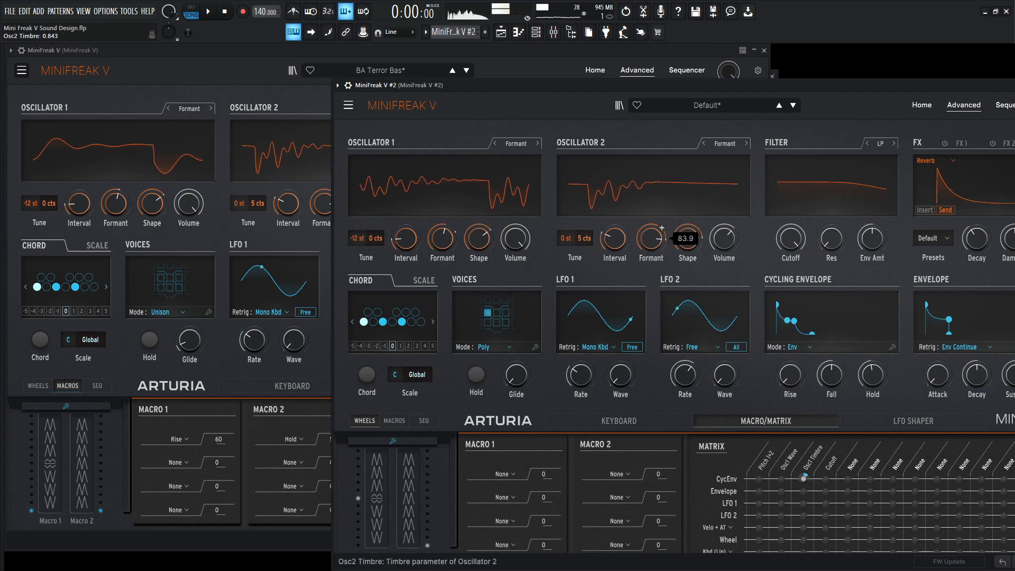
Lower Oscillator 2's Shape in MiniFreak V #2 to match the first instance, then compare both patches
{"action": "left_click", "coordinate": [251, 79]}
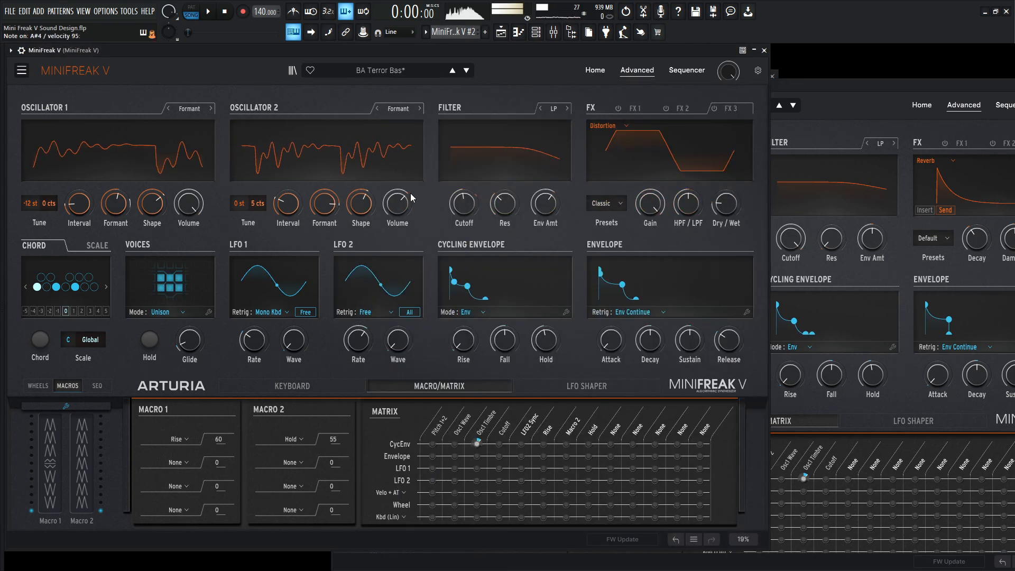
{"action": "left_click", "coordinate": [871, 100]}
{"action": "left_click_drag", "start_coordinate": [687, 246], "coordinate": [687, 254]}
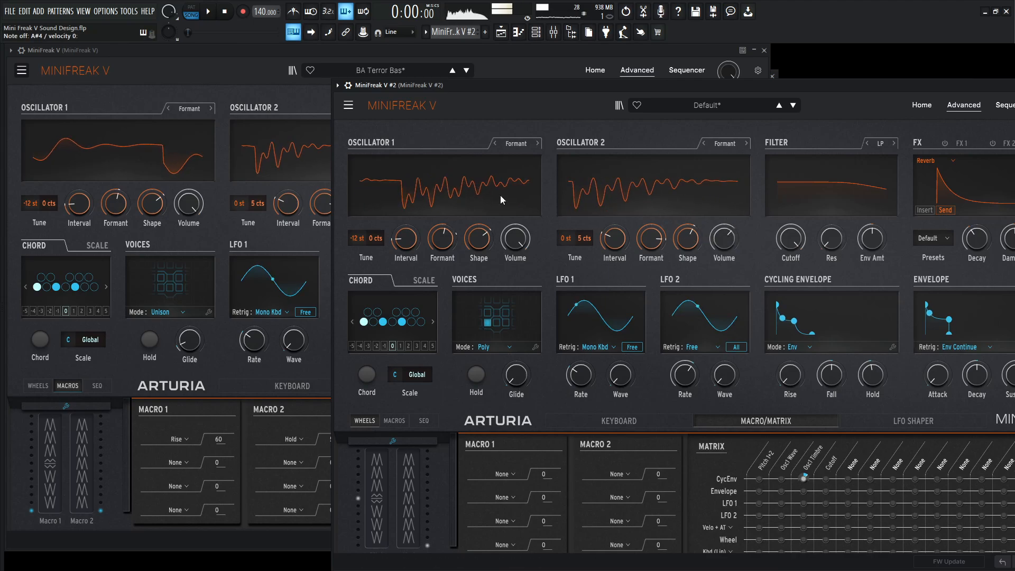
{"action": "left_click", "coordinate": [255, 76]}
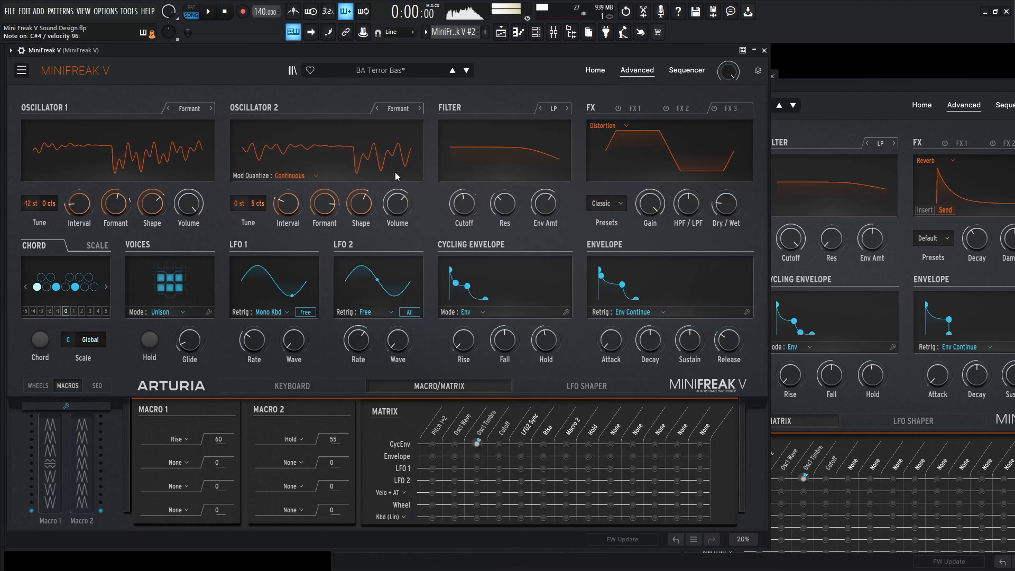
{"action": "left_click", "coordinate": [810, 118]}
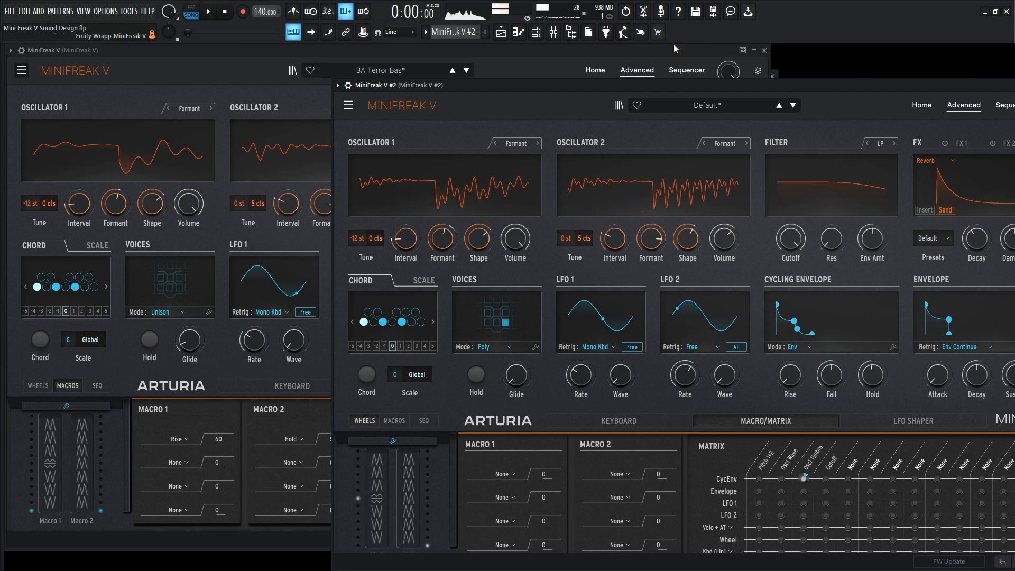
Lower the filter Cutoff in MiniFreak V #2 to match the first instance and raise its Resonance to about 33
{"action": "left_click", "coordinate": [591, 50]}
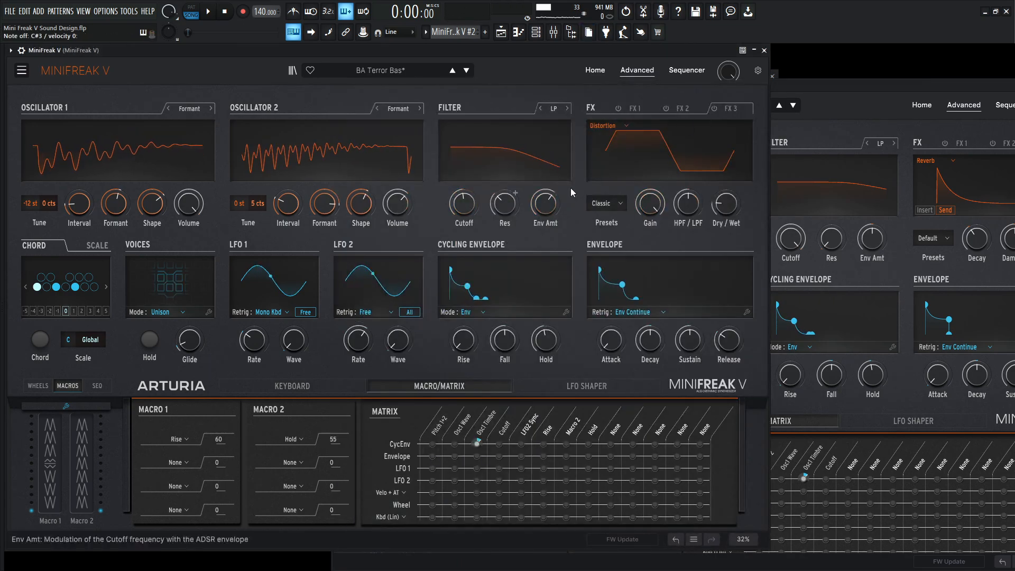
{"action": "left_click", "coordinate": [848, 100]}
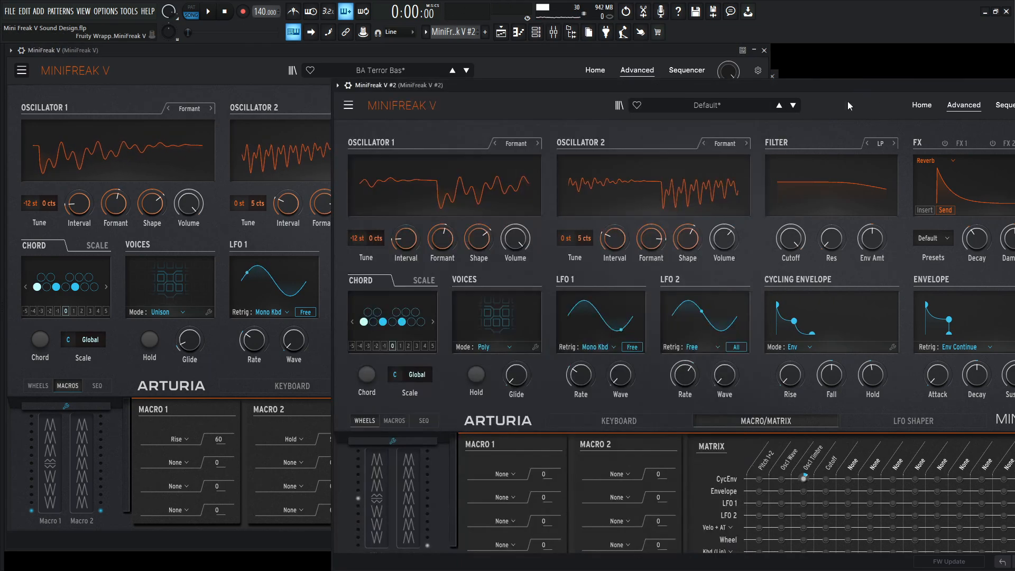
{"action": "left_click_drag", "start_coordinate": [790, 238], "coordinate": [791, 290]}
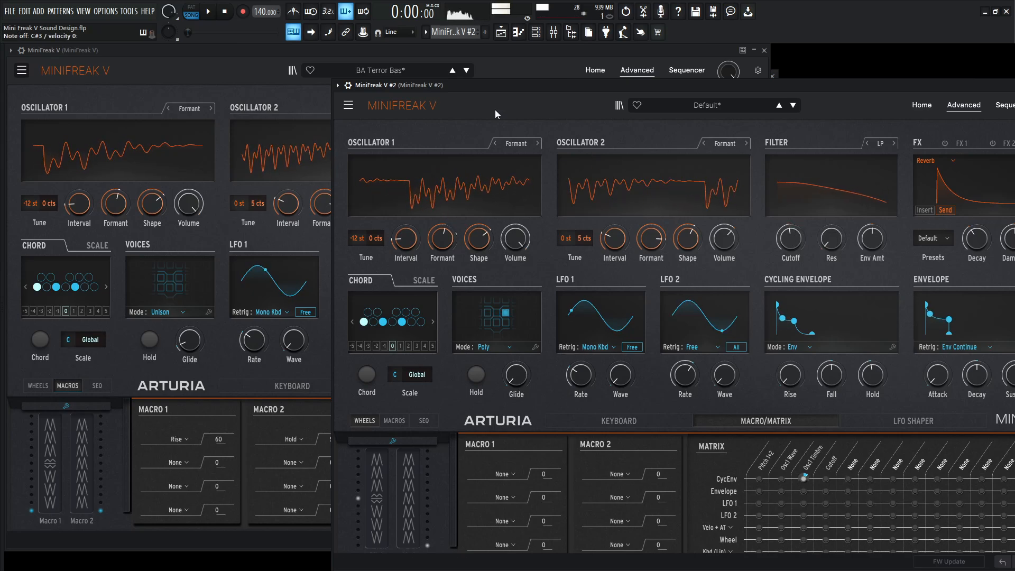
{"action": "left_click", "coordinate": [229, 62]}
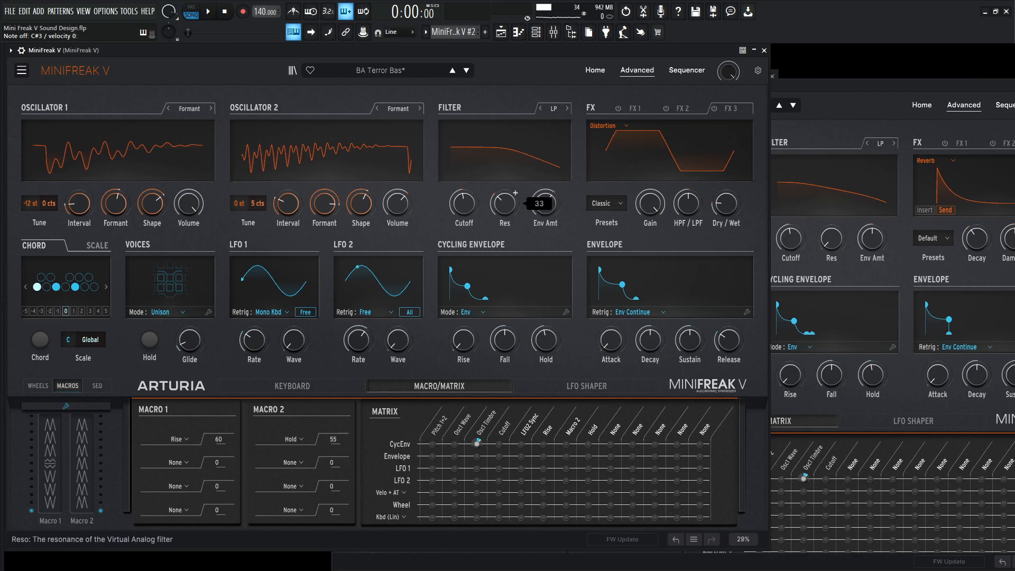
{"action": "left_click", "coordinate": [848, 92]}
{"action": "left_click_drag", "start_coordinate": [833, 243], "coordinate": [832, 208]}
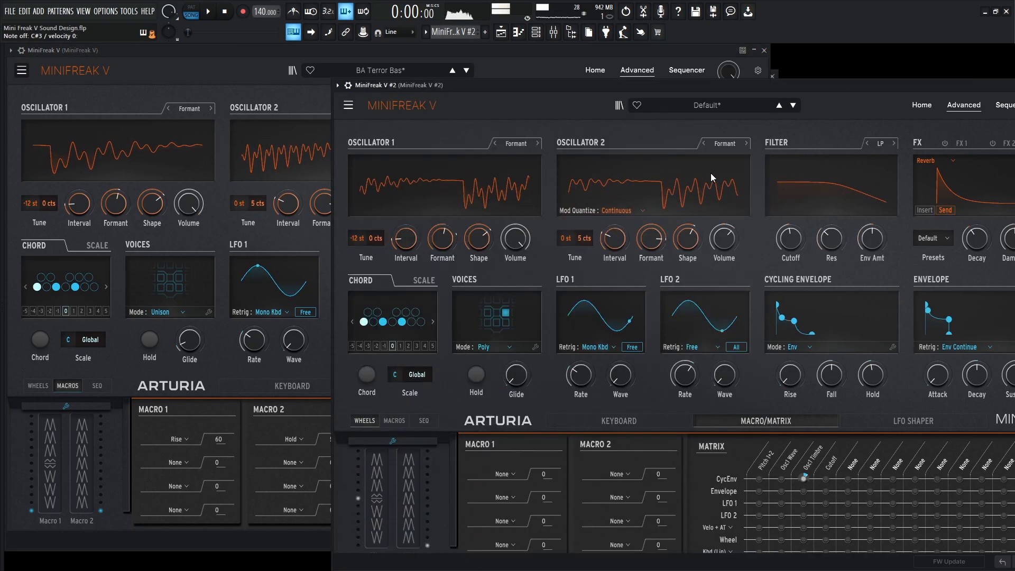
Set the filter's Env Amt in MiniFreak V #2 to 26, matching the first instance
{"action": "left_click", "coordinate": [275, 71]}
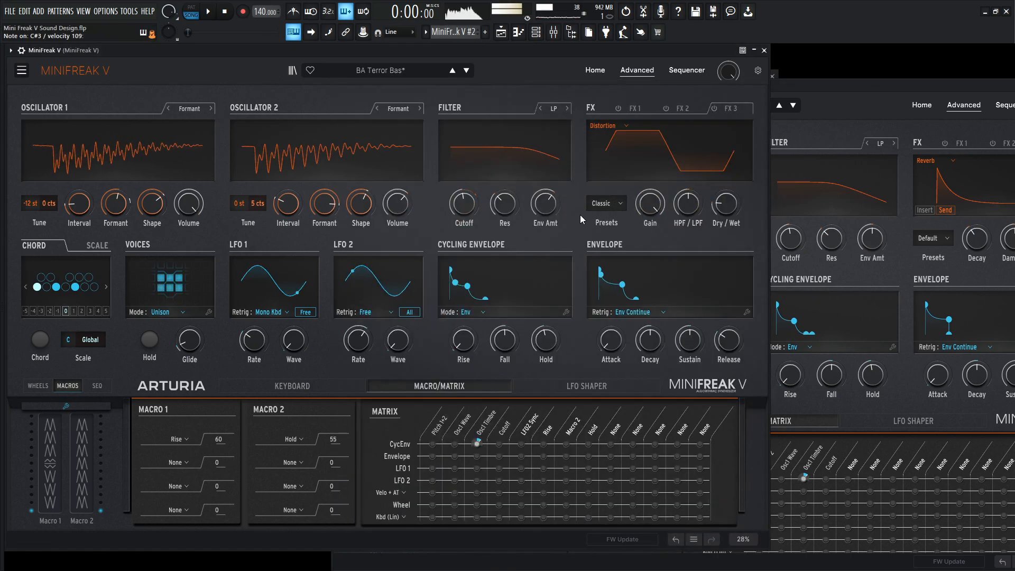
{"action": "mouse_move", "coordinate": [550, 204]}
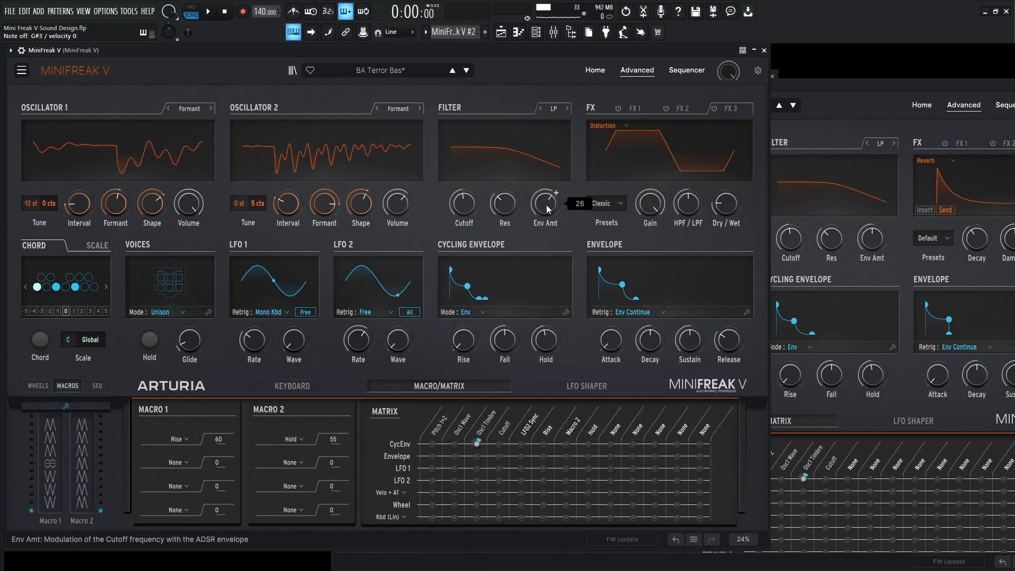
{"action": "left_click", "coordinate": [854, 95]}
{"action": "mouse_move", "coordinate": [870, 240]}
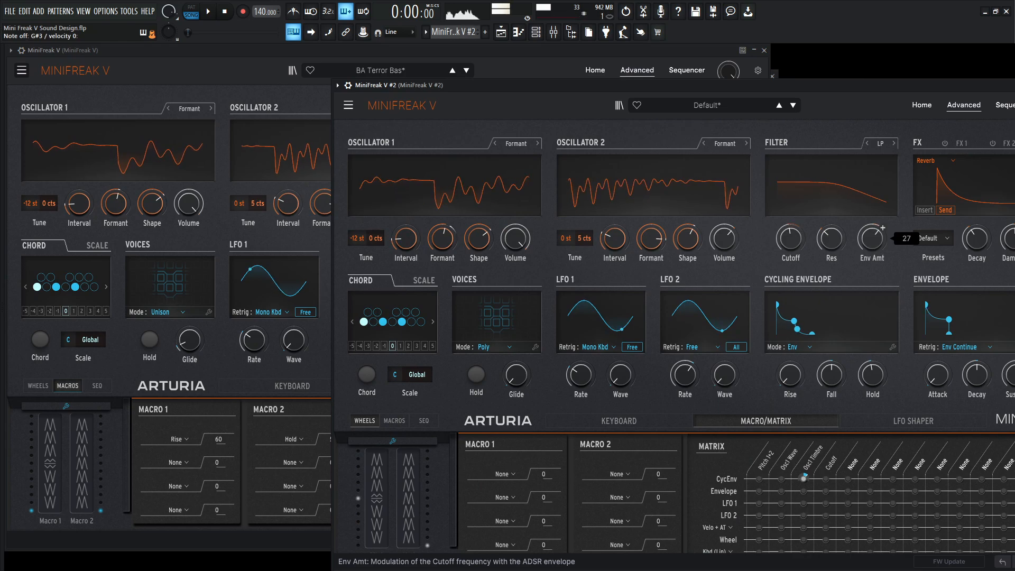
{"action": "scroll", "coordinate": [882, 228], "scroll_direction": "down", "scroll_amount": 1}
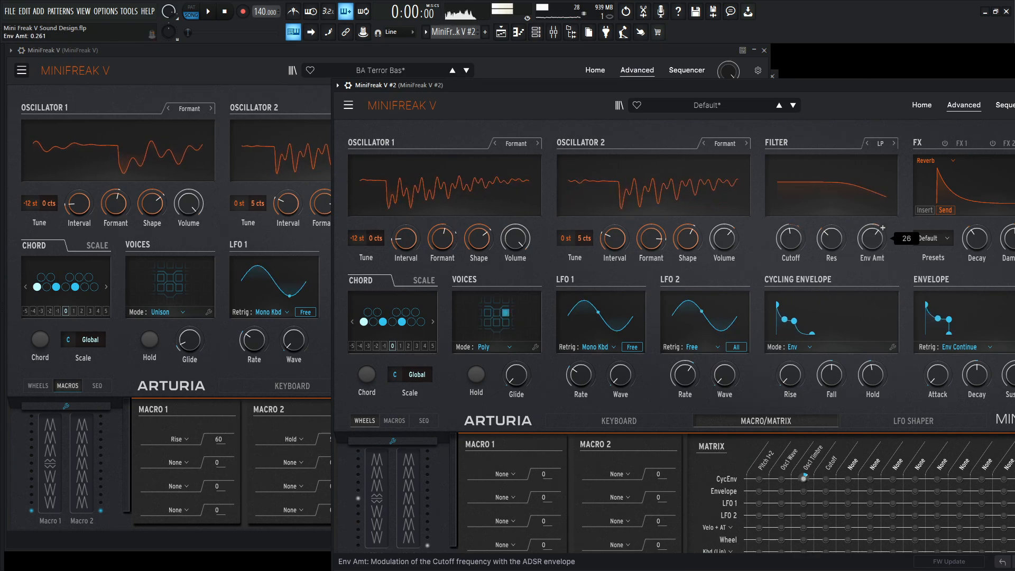
Bring the whole MiniFreak V #2 window into view and set its Envelope Release to about 30, matching the first instance
{"action": "left_click", "coordinate": [525, 79]}
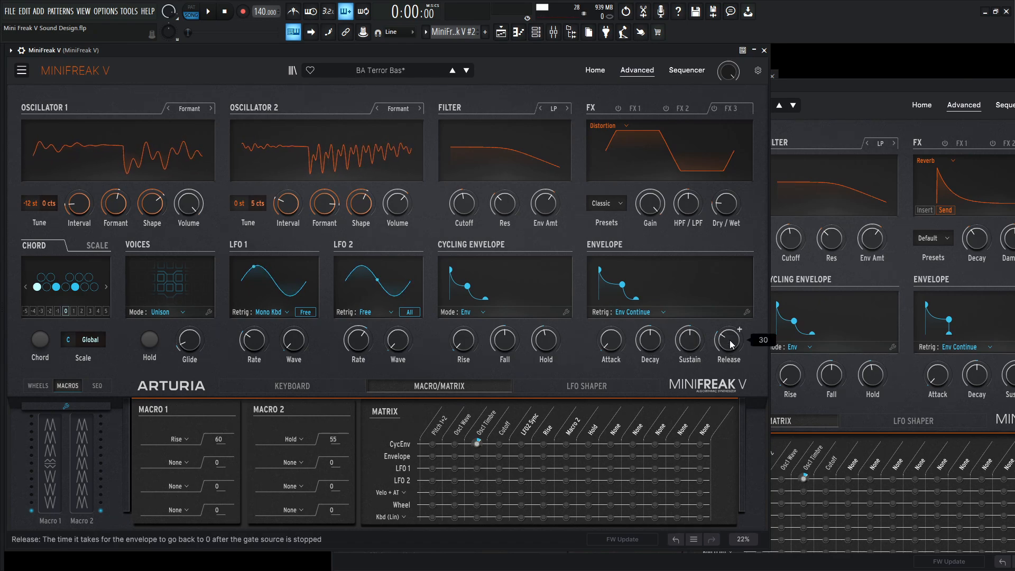
{"action": "left_click_drag", "start_coordinate": [838, 78], "coordinate": [688, 69]}
{"action": "mouse_move", "coordinate": [909, 366]}
{"action": "left_mouse_down"}
{"action": "mouse_move", "coordinate": [909, 334]}
{"action": "mouse_move", "coordinate": [909, 368]}
{"action": "left_mouse_up"}
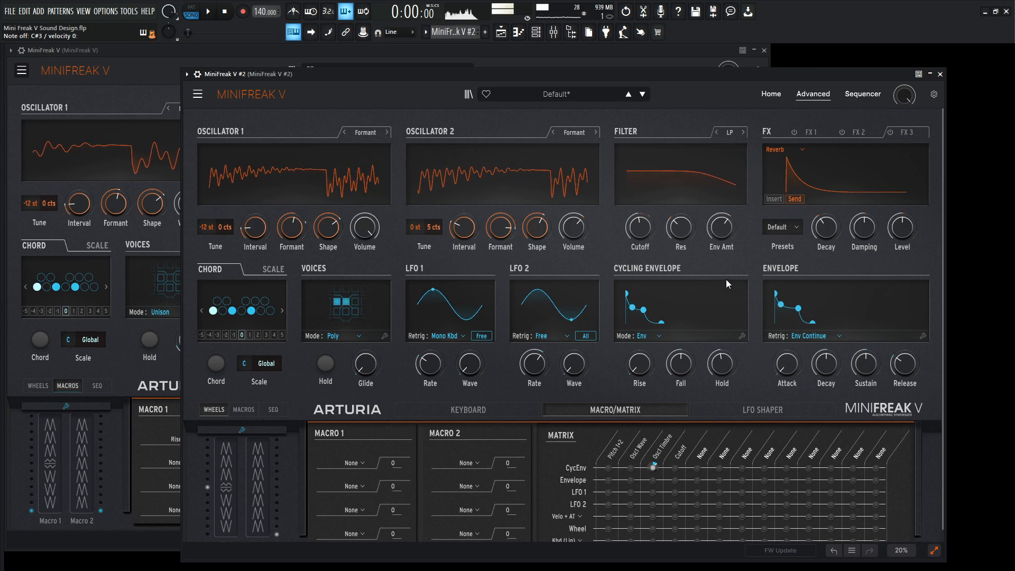
Reposition the MiniFreak V #2 window, set its Voices mode to Unison and its Glide to 0.080, matching the first instance
{"action": "left_click_drag", "start_coordinate": [495, 76], "coordinate": [572, 53]}
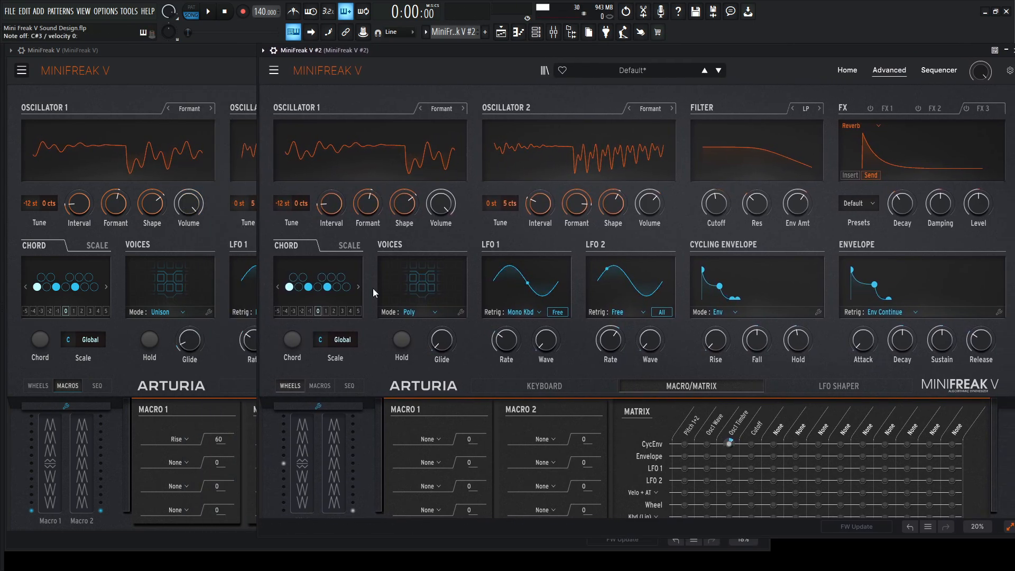
{"action": "left_click", "coordinate": [422, 314]}
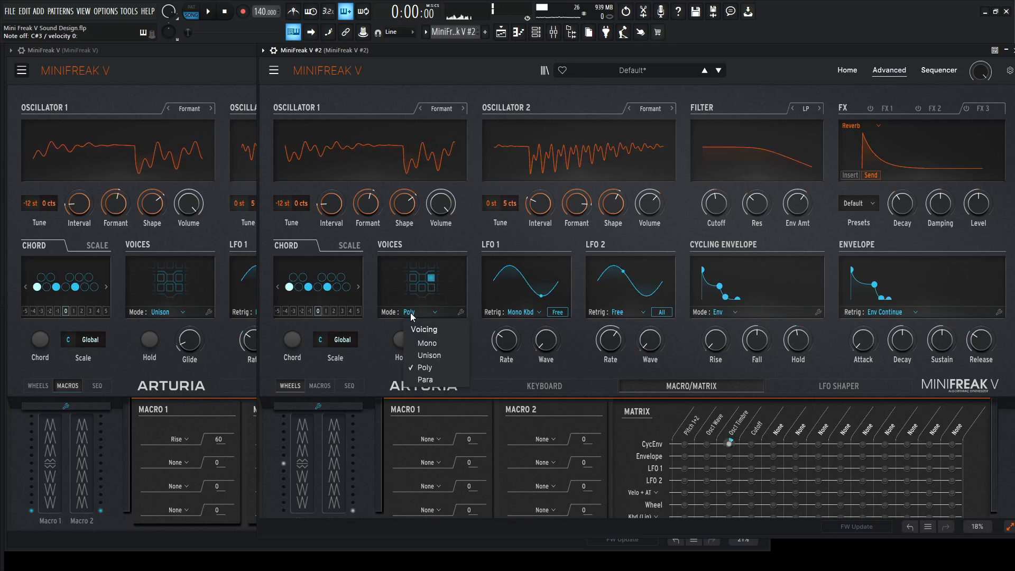
{"action": "left_click", "coordinate": [437, 357]}
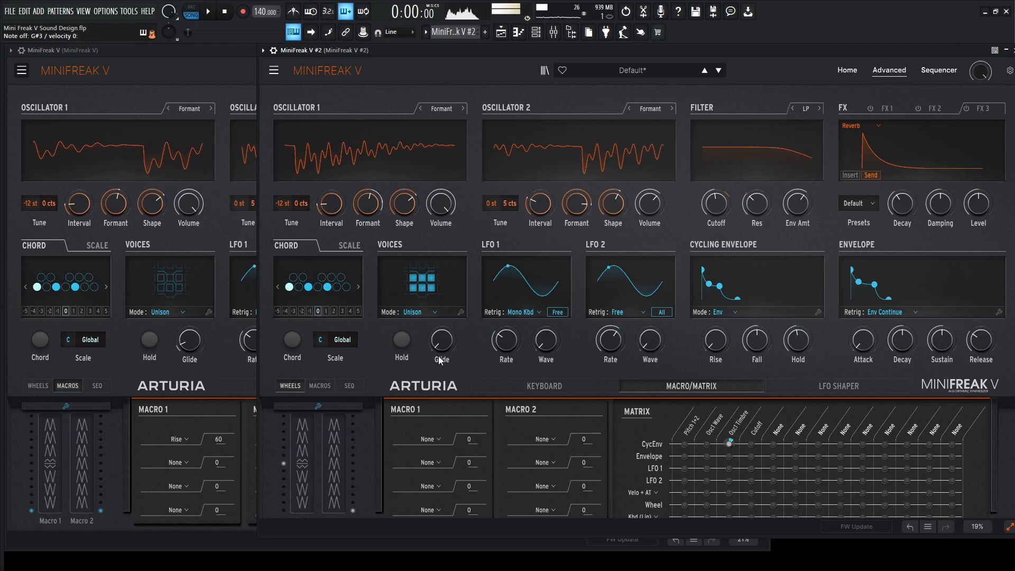
{"action": "left_click", "coordinate": [201, 329]}
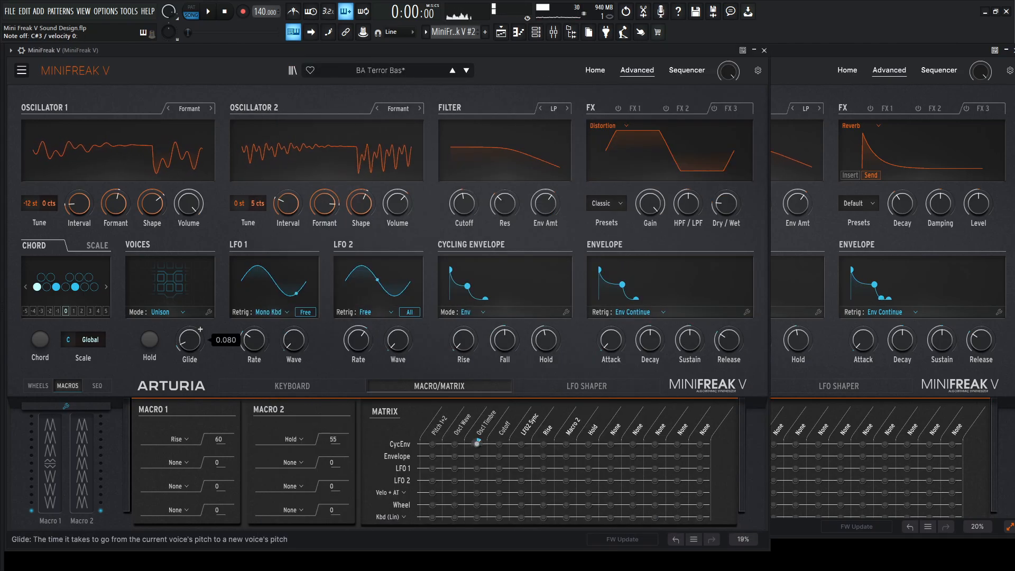
{"action": "left_click", "coordinate": [842, 367]}
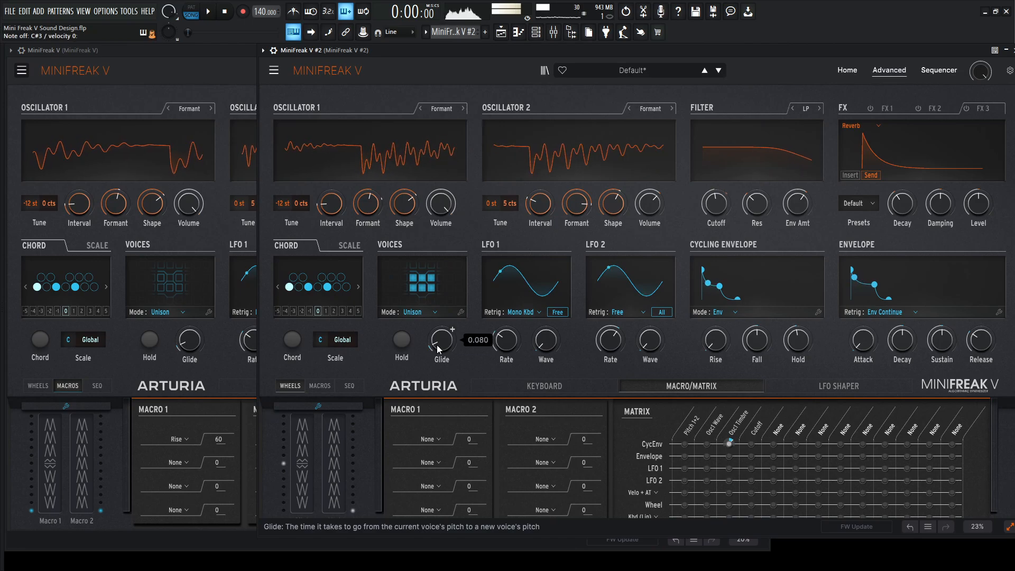
Compare the sound of the BA Terror Bas patch with the recreated patch in MiniFreak V #2
{"action": "left_click", "coordinate": [206, 98]}
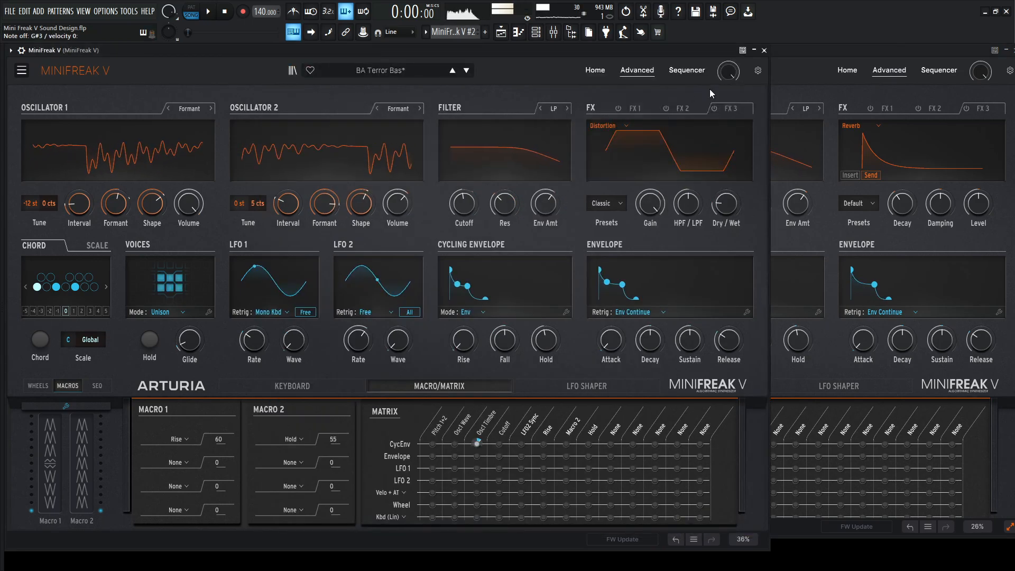
{"action": "left_click", "coordinate": [792, 62]}
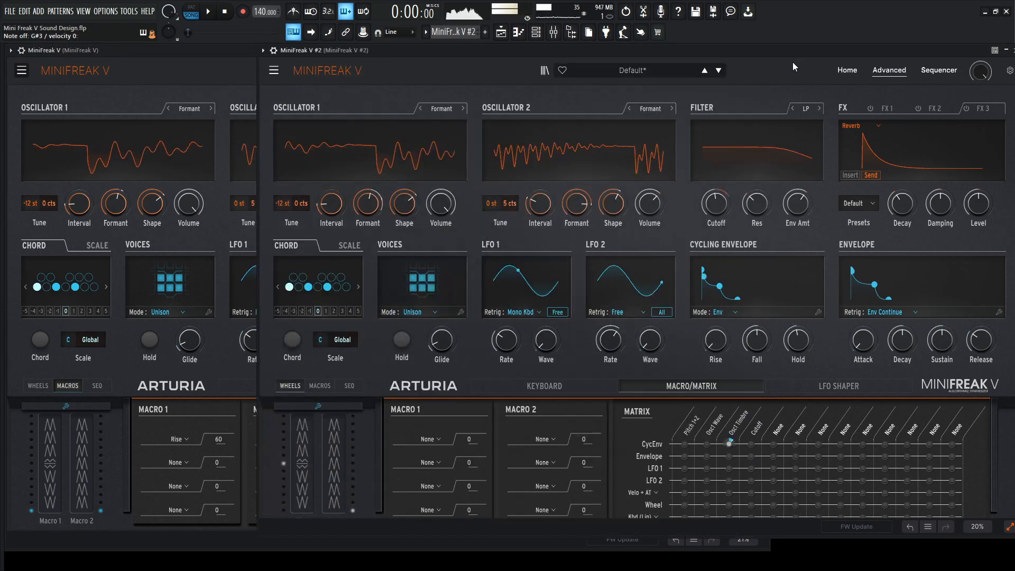
{"action": "left_click", "coordinate": [214, 68]}
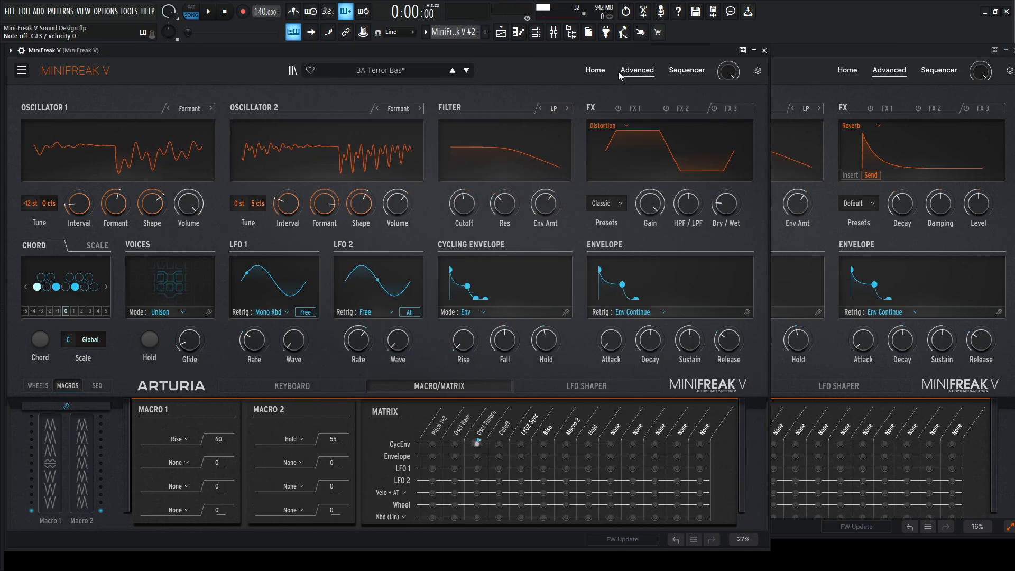
{"action": "left_click", "coordinate": [806, 49]}
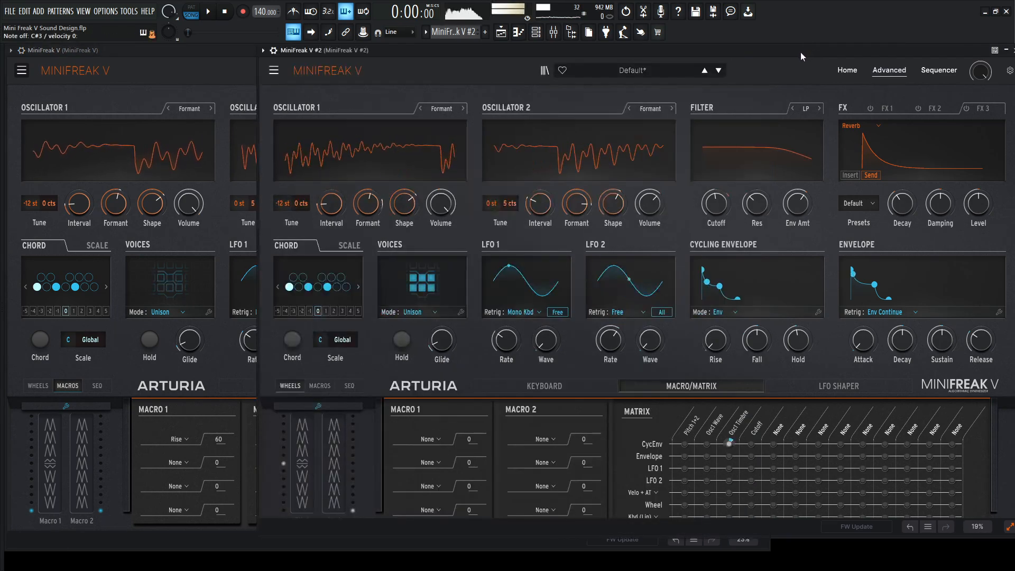
Enable FX 1 in the first MiniFreak V and set the FX 1 Chorus preset in MiniFreak V #2 to Lush
{"action": "left_click", "coordinate": [184, 78]}
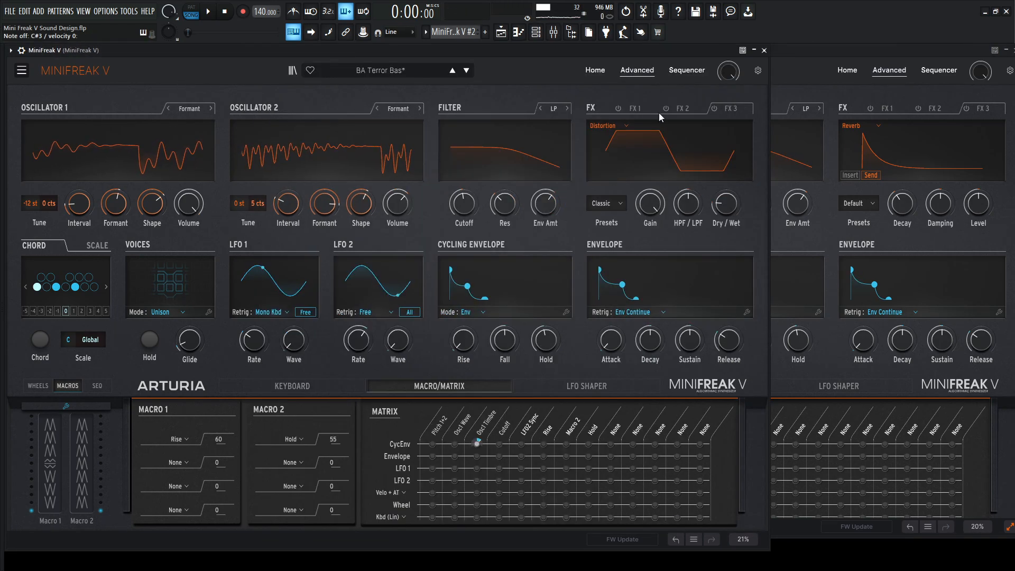
{"action": "left_click", "coordinate": [634, 113]}
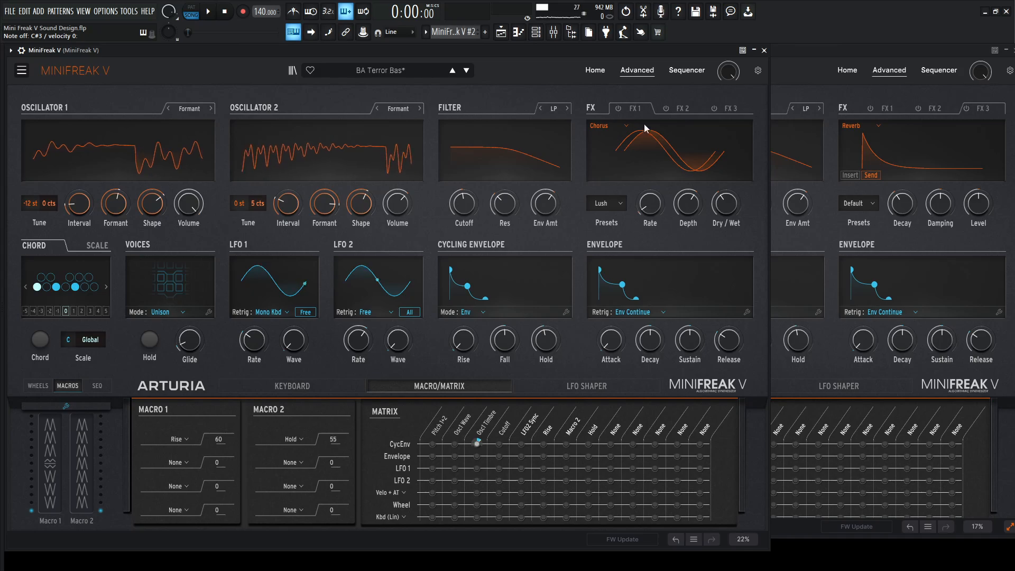
{"action": "left_click", "coordinate": [876, 112]}
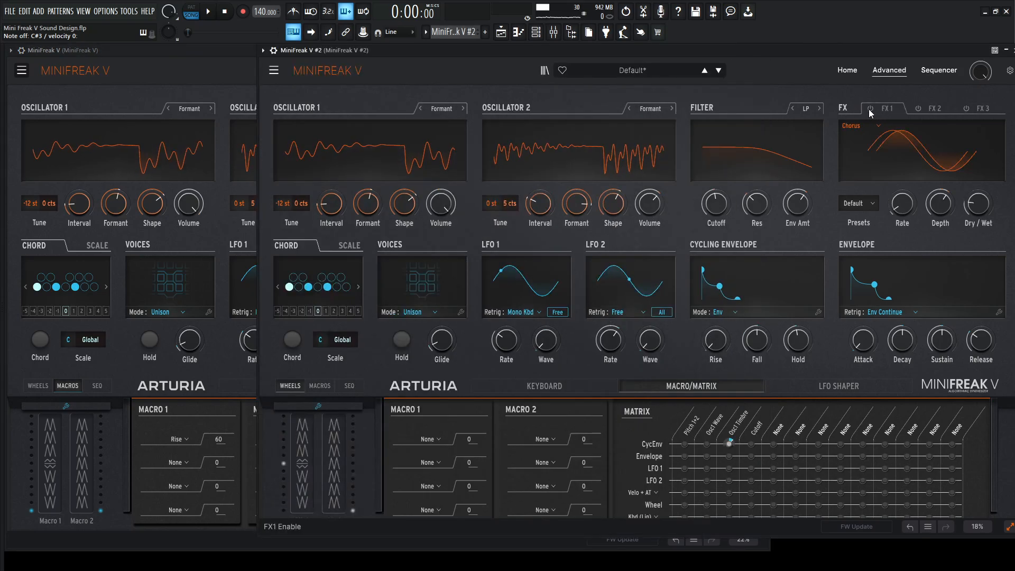
{"action": "left_click", "coordinate": [204, 81]}
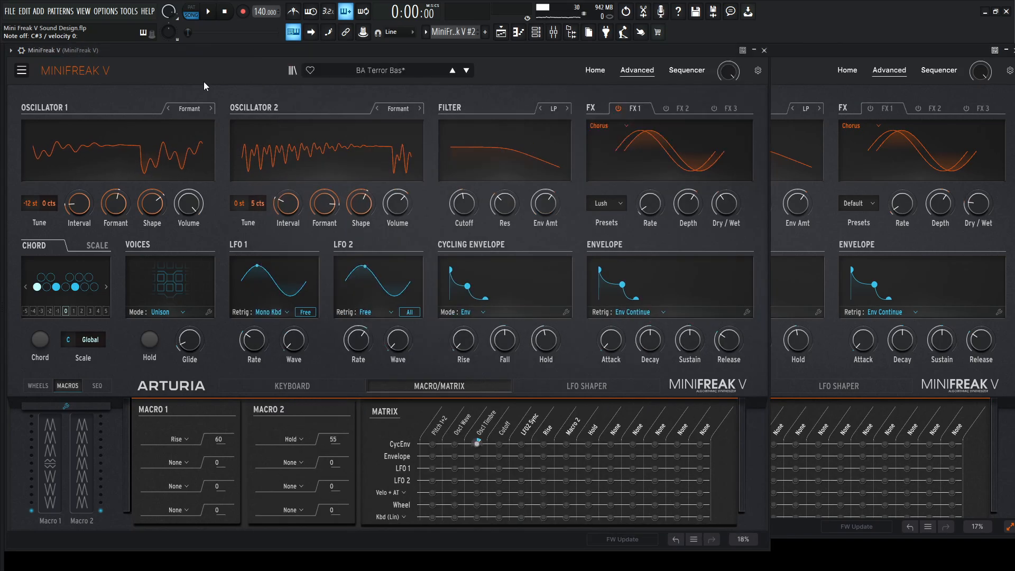
{"action": "left_click", "coordinate": [617, 108]}
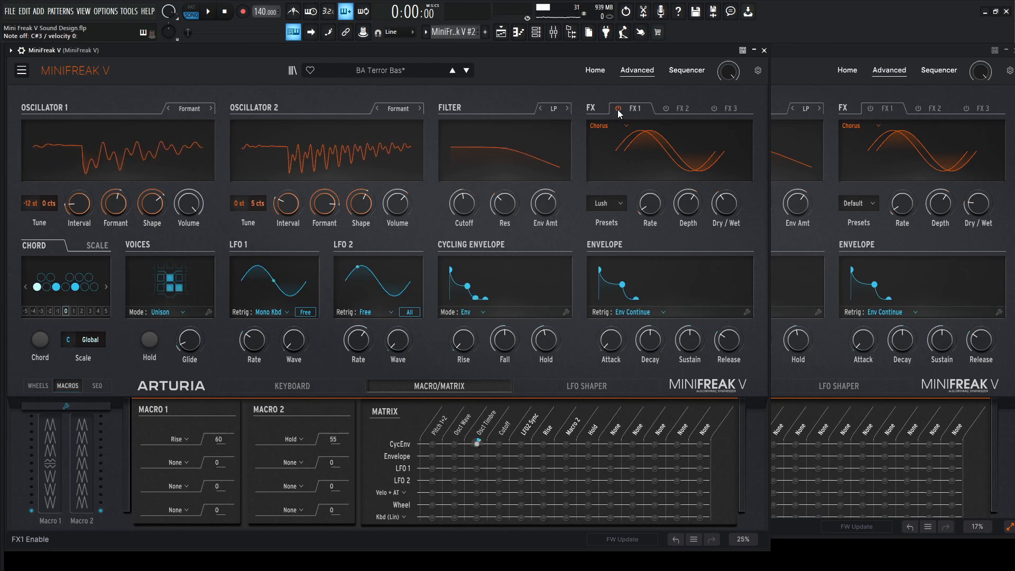
{"action": "left_click", "coordinate": [857, 203]}
{"action": "left_click", "coordinate": [881, 247]}
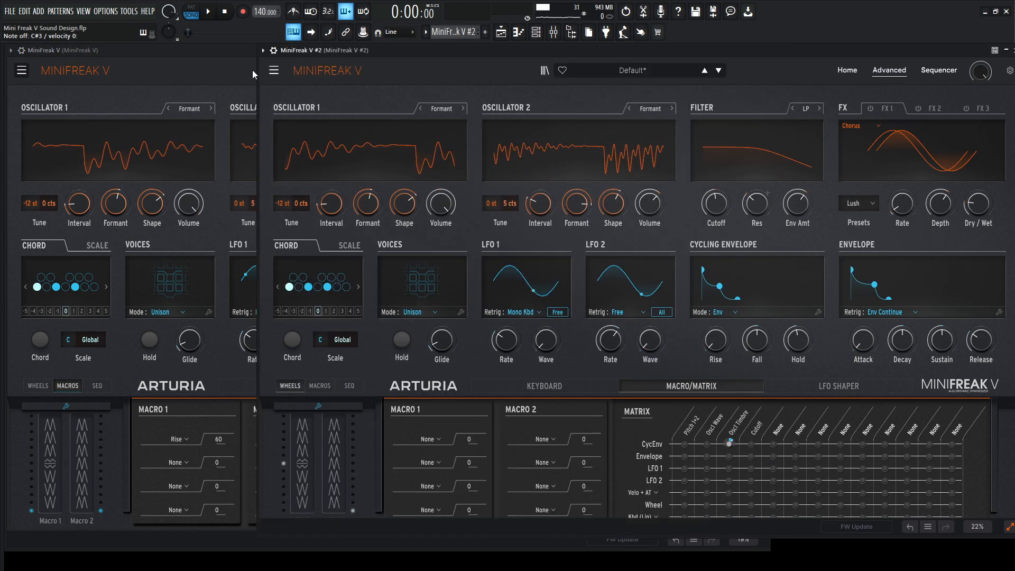
Compare the FX 1 Chorus Rate and Depth settings between the two MiniFreak V instances
{"action": "left_click", "coordinate": [180, 61]}
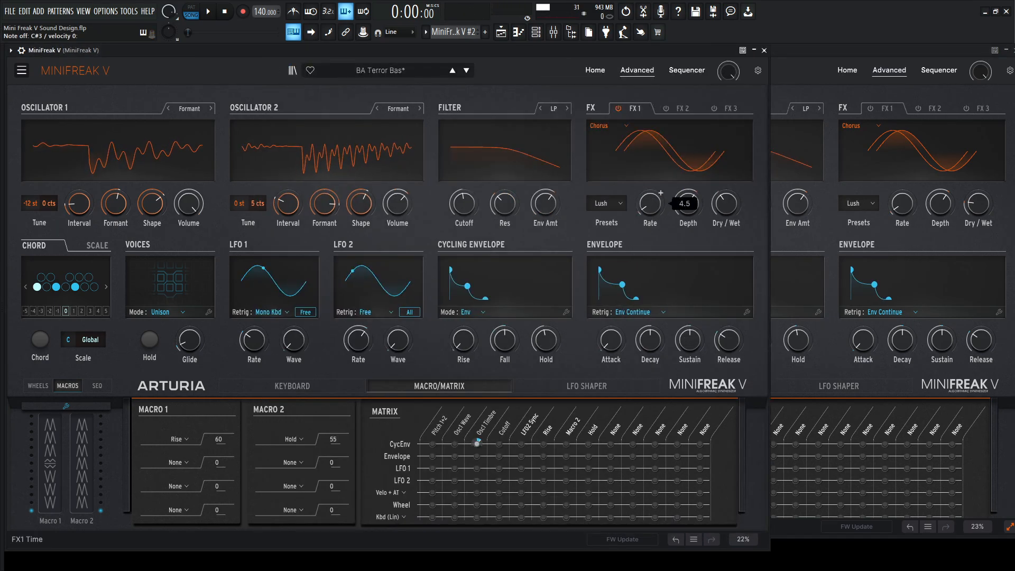
{"action": "left_click", "coordinate": [913, 192]}
{"action": "left_click", "coordinate": [227, 79]}
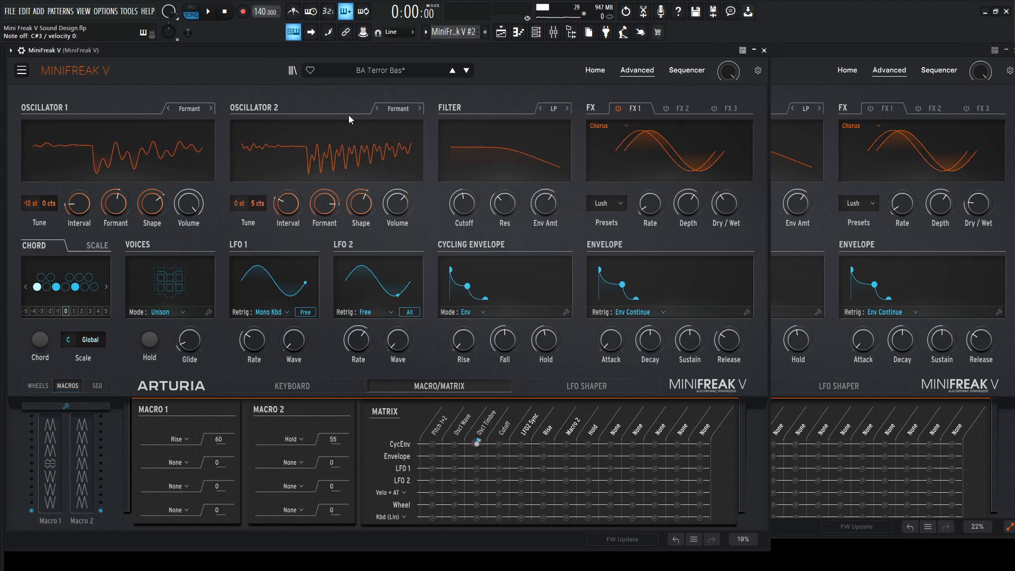
{"action": "left_click", "coordinate": [913, 207]}
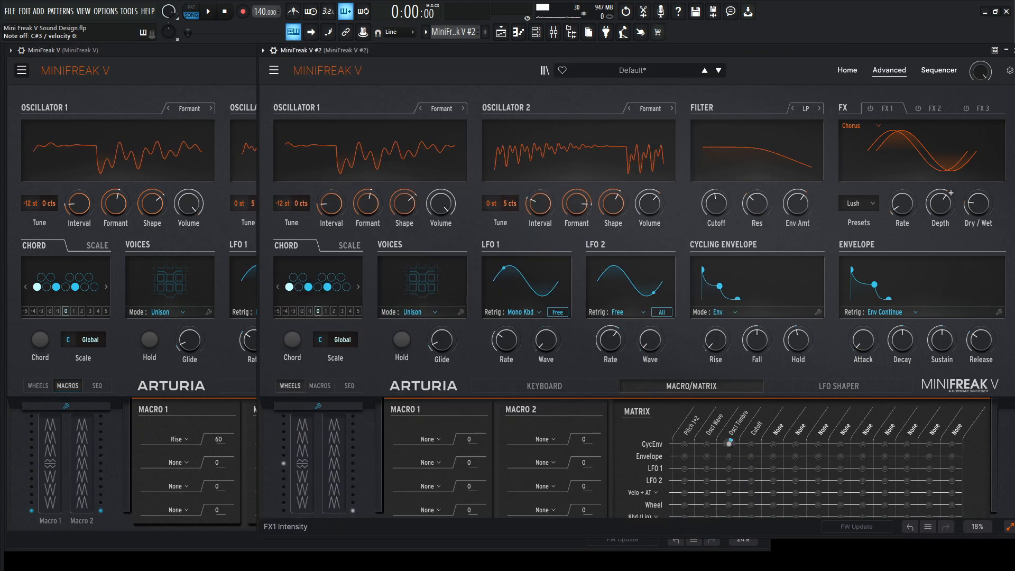
Set the Chorus Dry/Wet in MiniFreak V #2 to 37.2, matching the first instance, and enable FX 1 there
{"action": "left_click", "coordinate": [228, 73]}
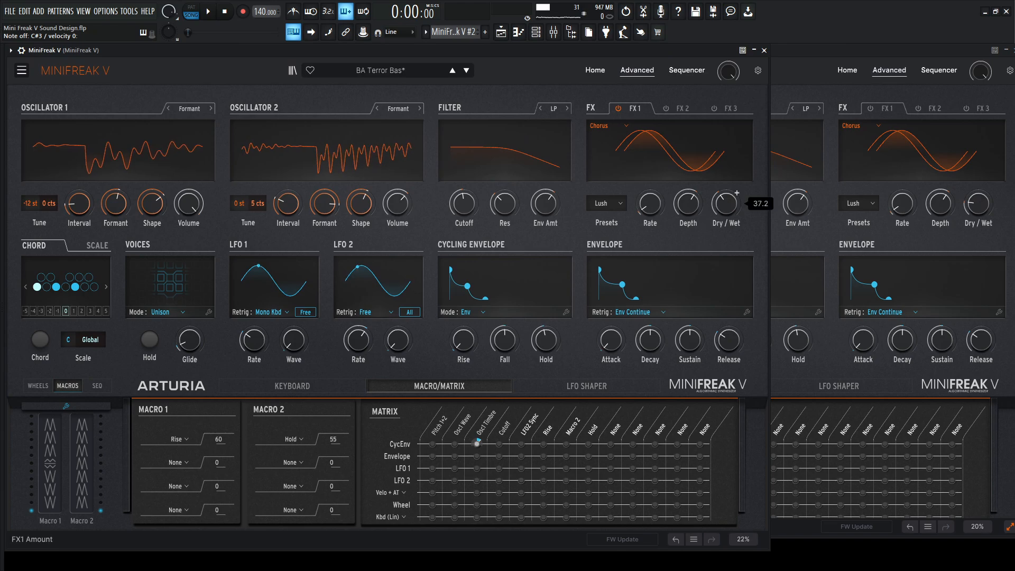
{"action": "left_click", "coordinate": [881, 203]}
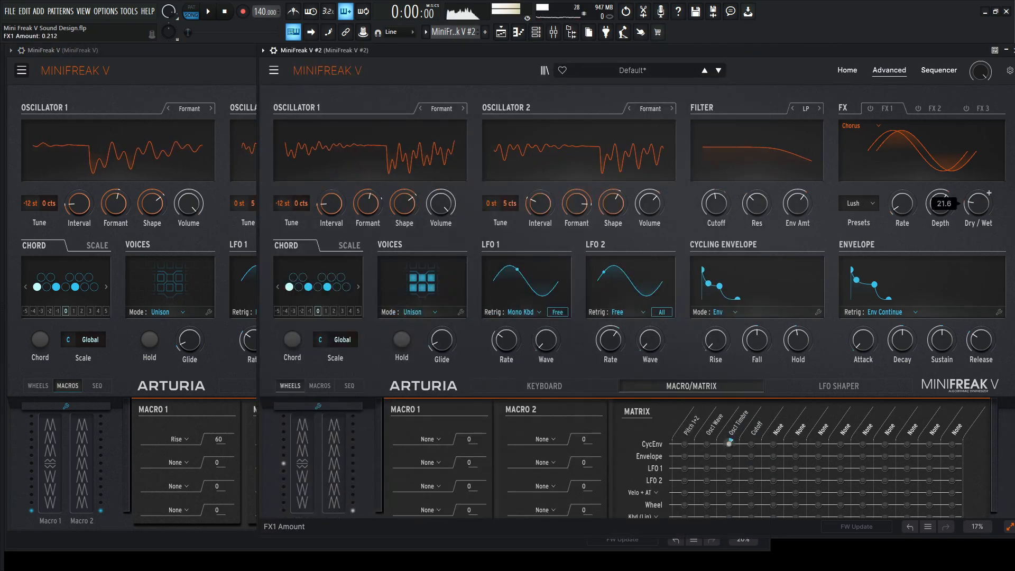
{"action": "left_click_drag", "start_coordinate": [940, 204], "coordinate": [940, 200]}
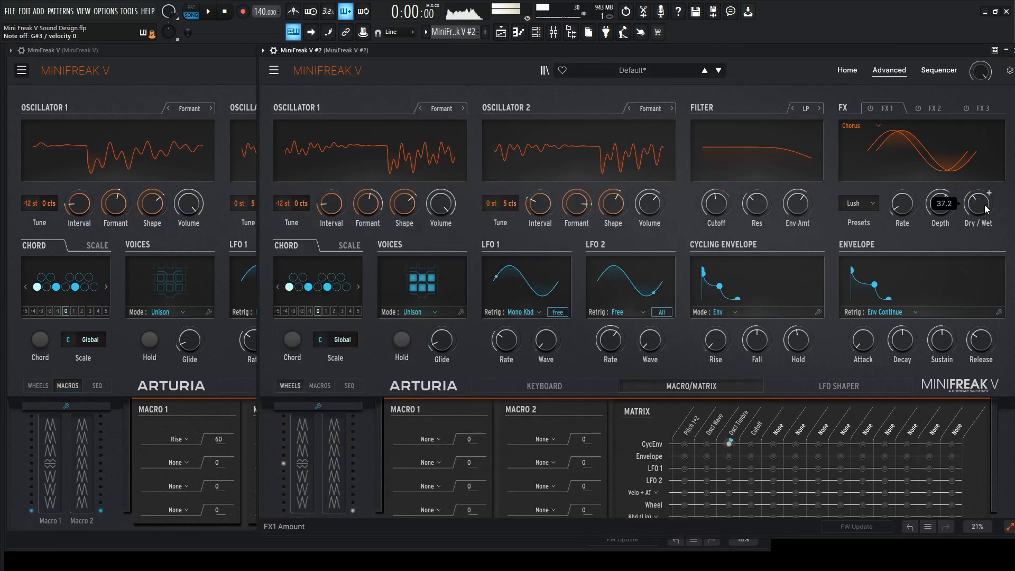
{"action": "left_click", "coordinate": [217, 49]}
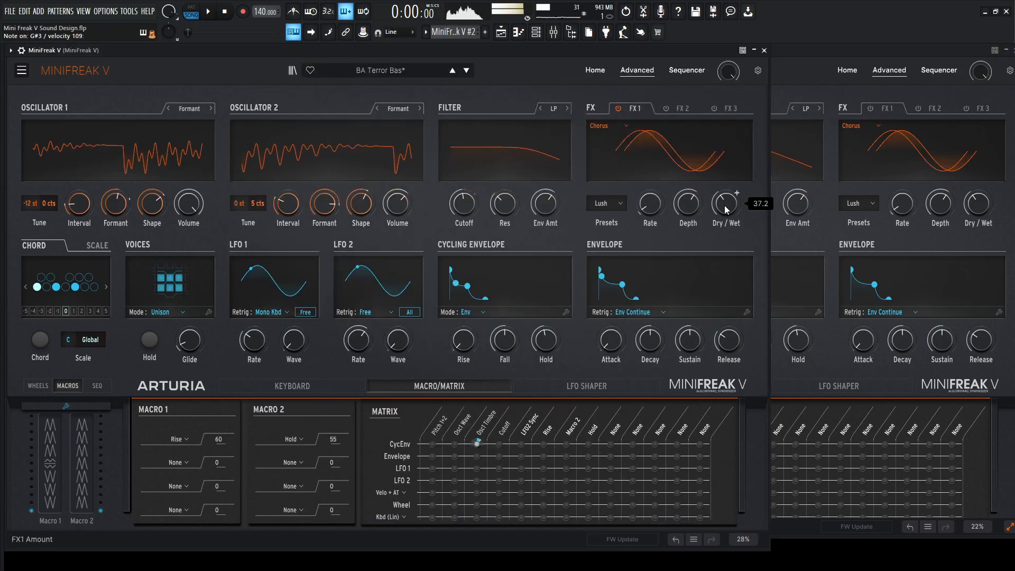
{"action": "left_click", "coordinate": [871, 108]}
Enable the FX 2 Delay in the first MiniFreak V and check which delay preset it uses
{"action": "left_click", "coordinate": [218, 72]}
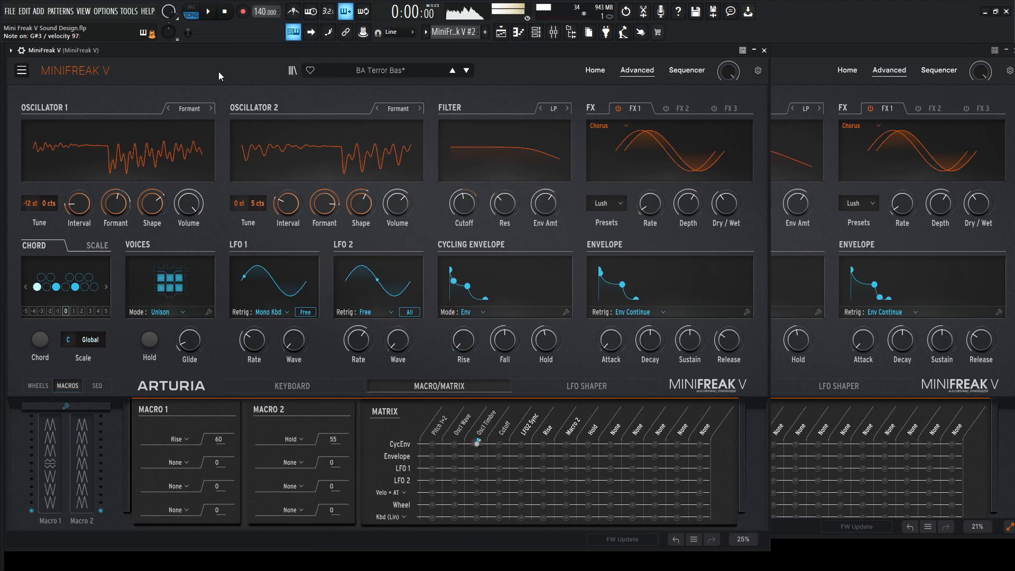
{"action": "left_click", "coordinate": [676, 109]}
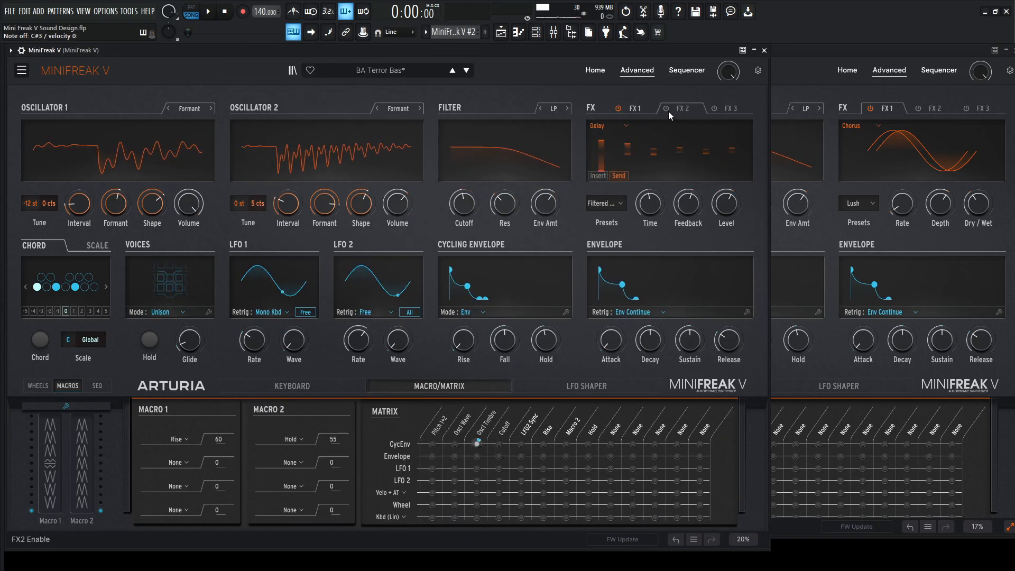
{"action": "left_click", "coordinate": [667, 109]}
{"action": "mouse_move", "coordinate": [714, 194]}
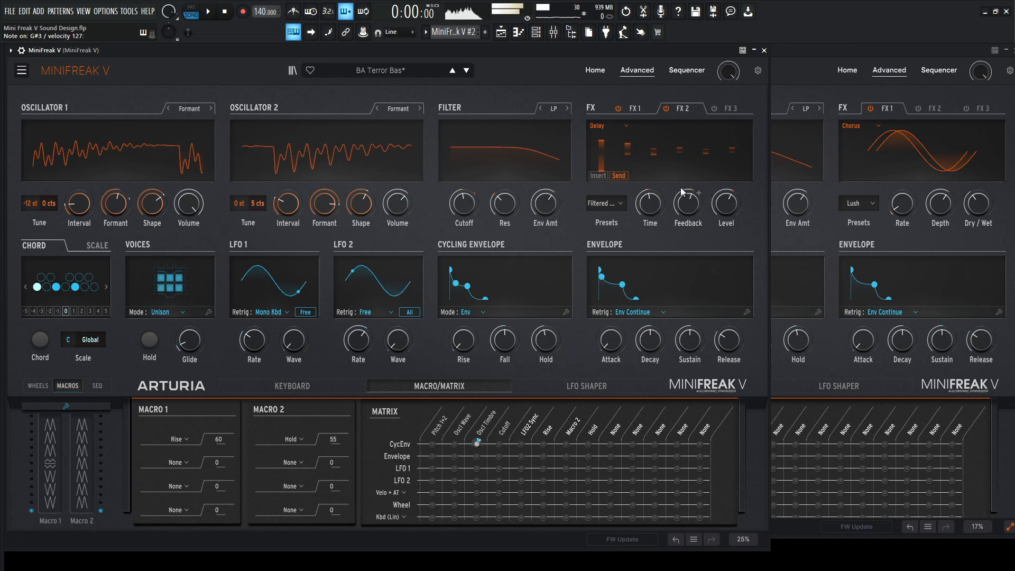
{"action": "left_click", "coordinate": [620, 202]}
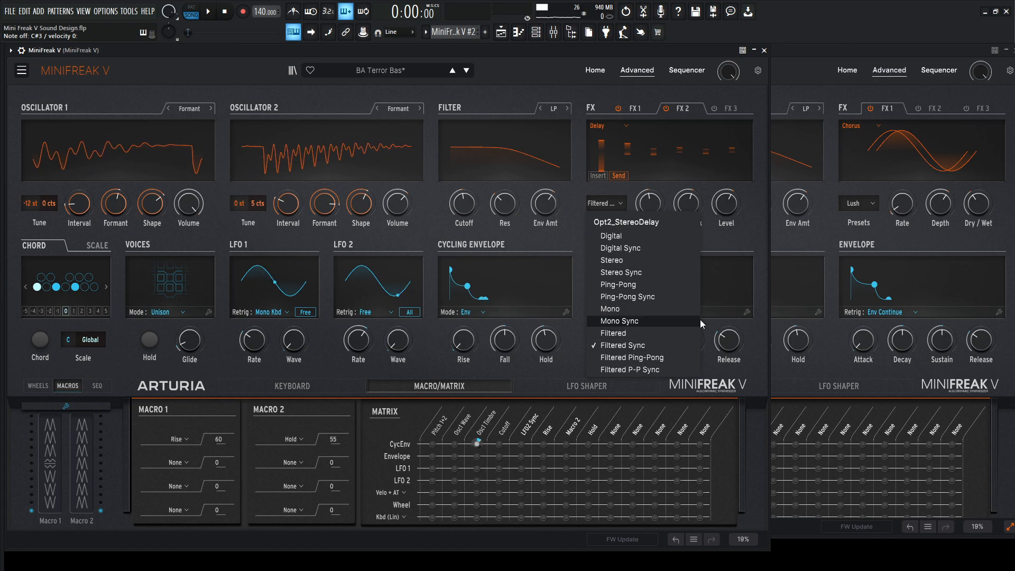
Set the FX 2 Delay in MiniFreak V #2 to the Filtered Sync preset with a Time of 1/8
{"action": "left_click", "coordinate": [891, 227]}
{"action": "left_click", "coordinate": [857, 203]}
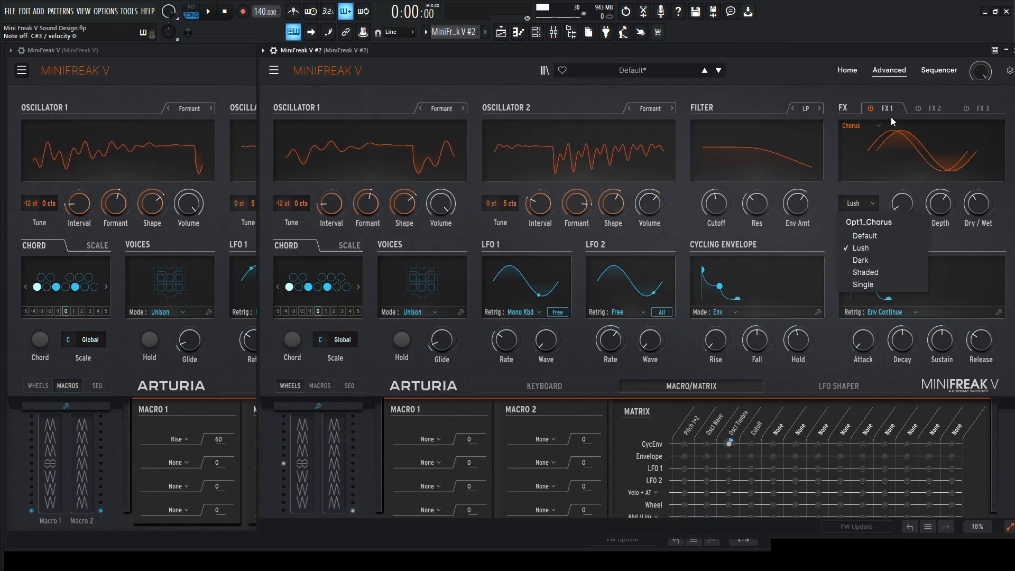
{"action": "left_click", "coordinate": [932, 110]}
{"action": "left_click", "coordinate": [858, 203]}
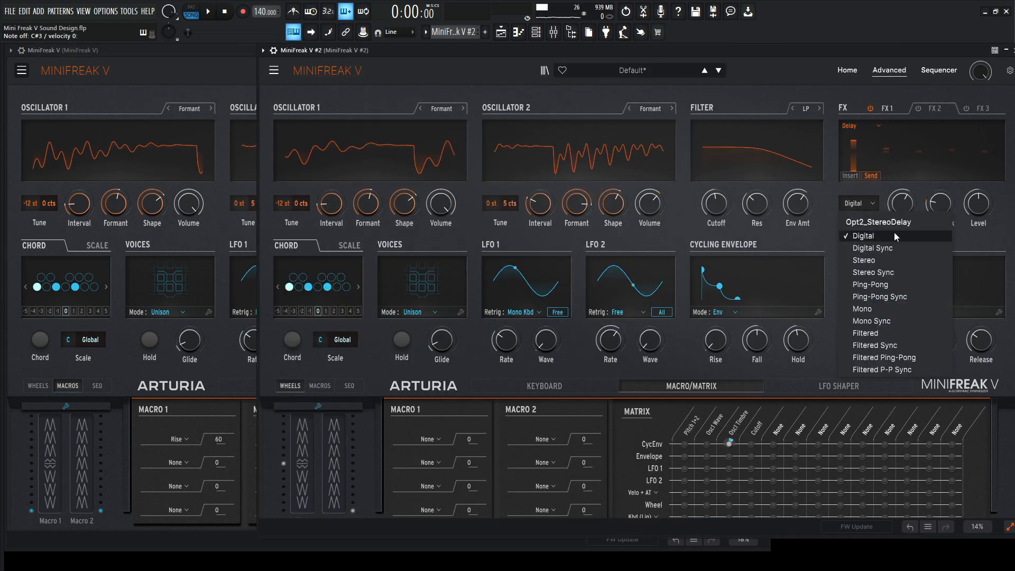
{"action": "left_click", "coordinate": [894, 344]}
{"action": "left_click", "coordinate": [206, 70]}
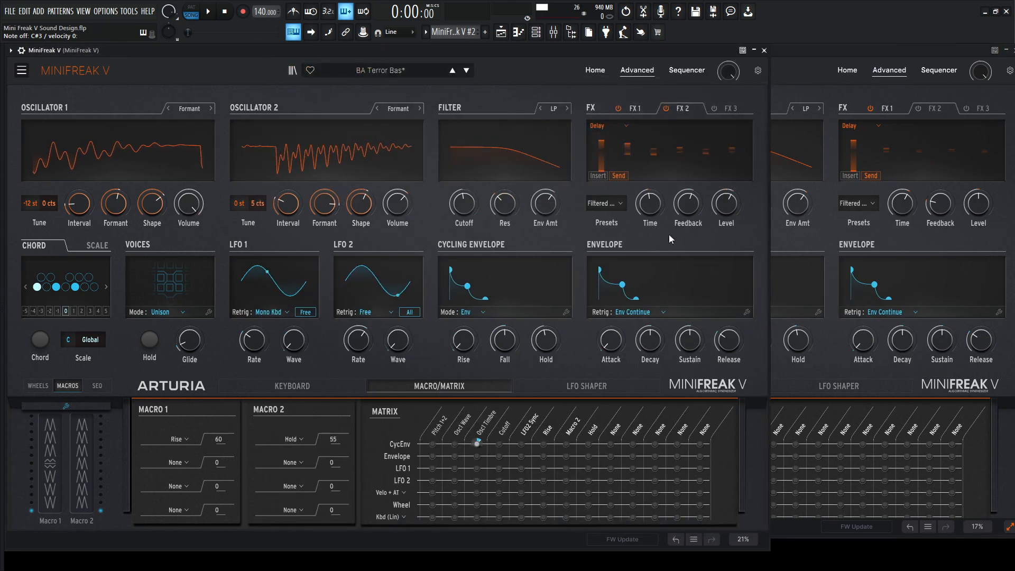
{"action": "left_click", "coordinate": [903, 209]}
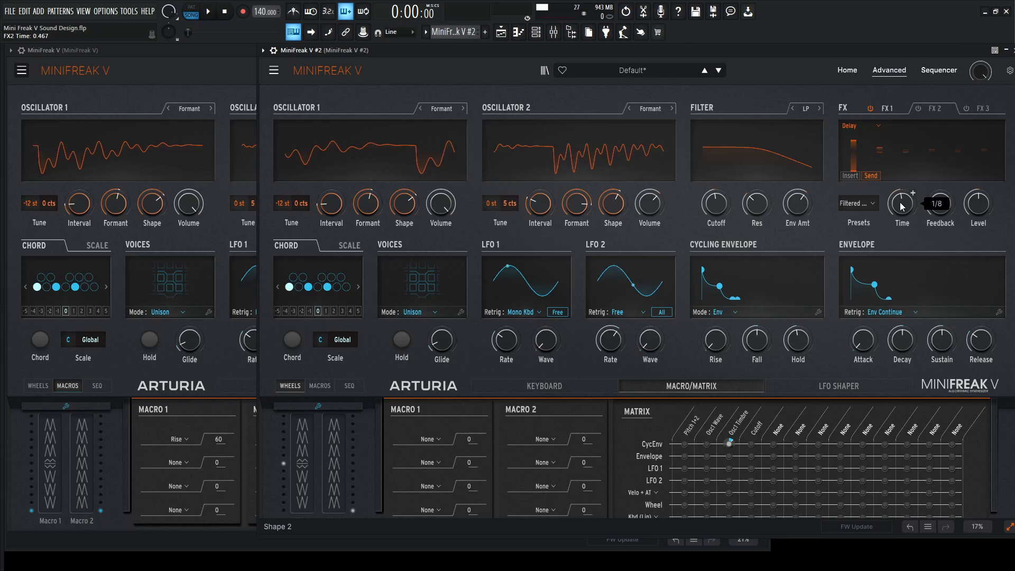
Set the FX 2 Delay Feedback in MiniFreak V #2 to 56.6 and enable FX 2 there
{"action": "left_click", "coordinate": [204, 81]}
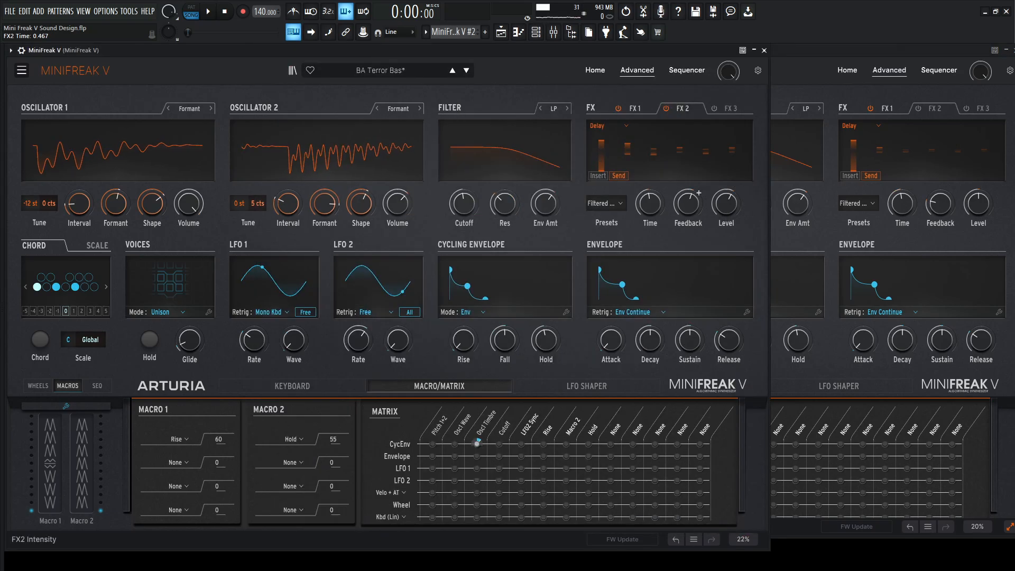
{"action": "left_click_drag", "start_coordinate": [944, 212], "coordinate": [945, 185]}
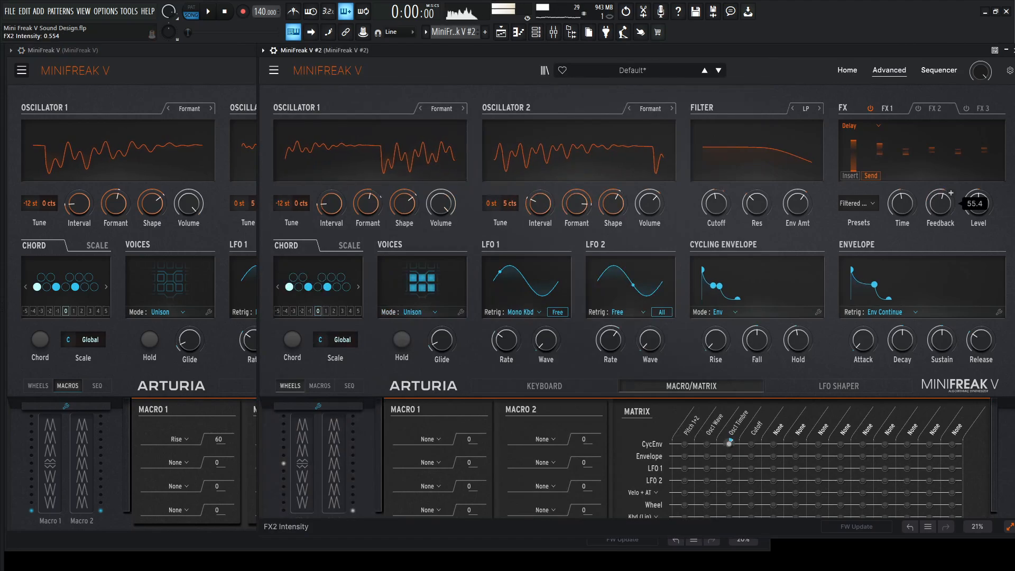
{"action": "left_click_drag", "start_coordinate": [944, 206], "coordinate": [945, 204]}
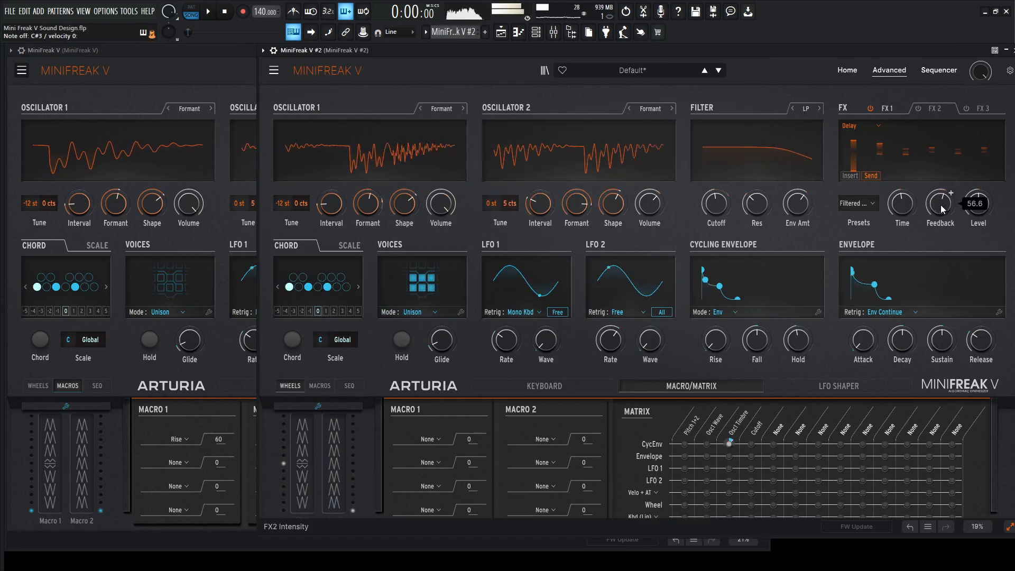
{"action": "left_click", "coordinate": [919, 109]}
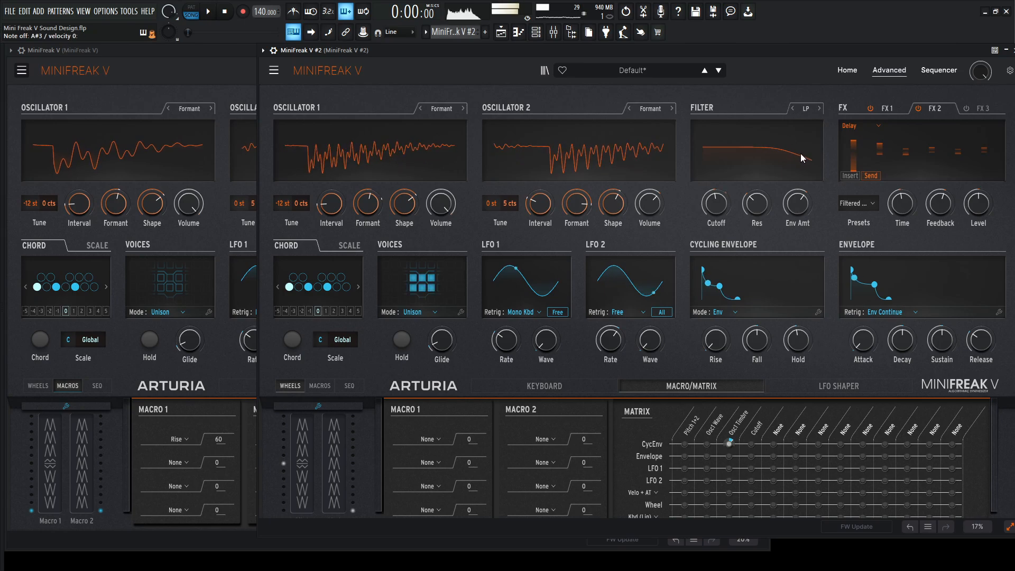
{"action": "left_click", "coordinate": [158, 75]}
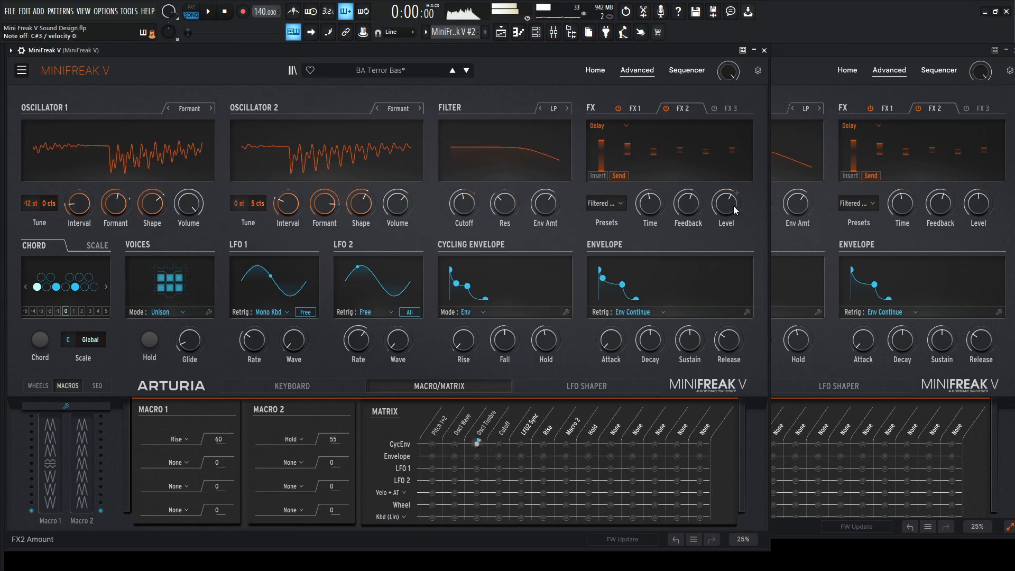
Match the FX 2 Delay Level in MiniFreak V #2 to the first MiniFreak V, and enable FX 3 in the first instance
{"action": "left_click_drag", "start_coordinate": [733, 206], "coordinate": [733, 206]}
{"action": "mouse_move", "coordinate": [979, 207]}
{"action": "left_mouse_down"}
{"action": "mouse_move", "coordinate": [941, 204]}
{"action": "mouse_move", "coordinate": [981, 208]}
{"action": "left_mouse_up"}
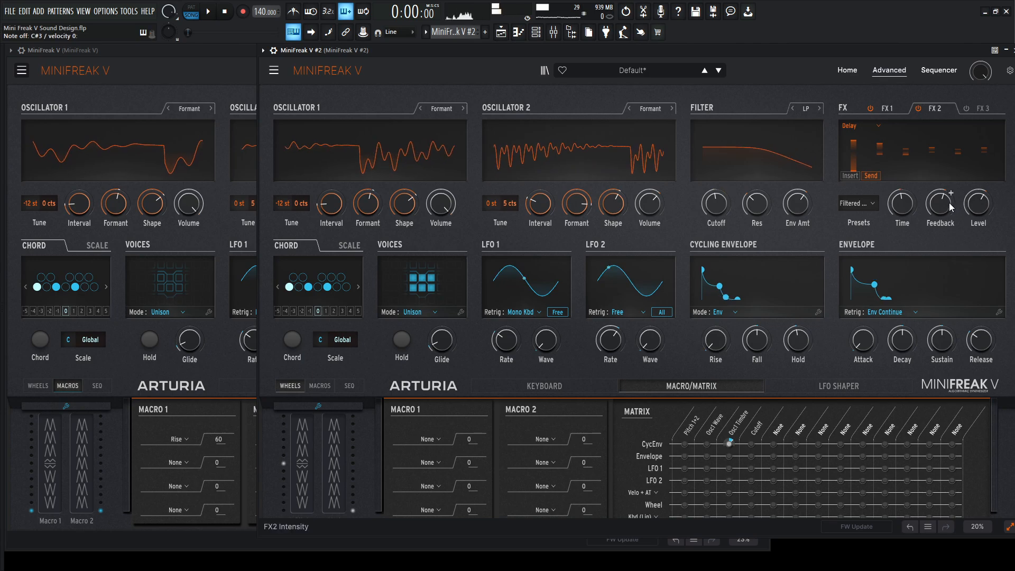
{"action": "left_click", "coordinate": [178, 78]}
{"action": "left_click", "coordinate": [729, 109]}
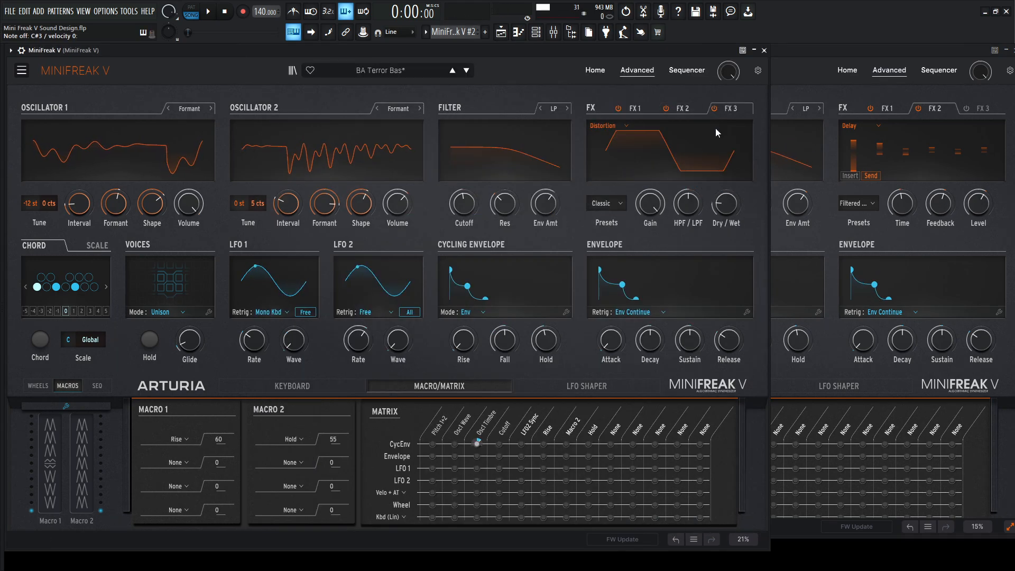
Enable FX 3 in MiniFreak V #2 as a Distortion with the Classic preset, full Gain and a Dry/Wet amount of 0.188, matching the first instance
{"action": "left_click", "coordinate": [977, 106]}
{"action": "left_click", "coordinate": [969, 109]}
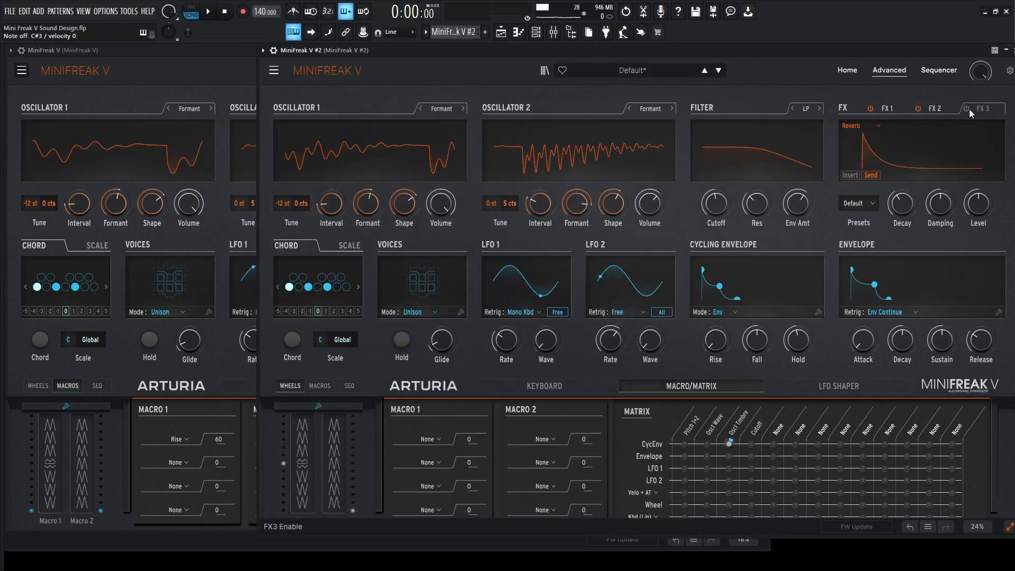
{"action": "left_click", "coordinate": [859, 141]}
{"action": "left_click", "coordinate": [873, 217]}
{"action": "left_click", "coordinate": [216, 68]}
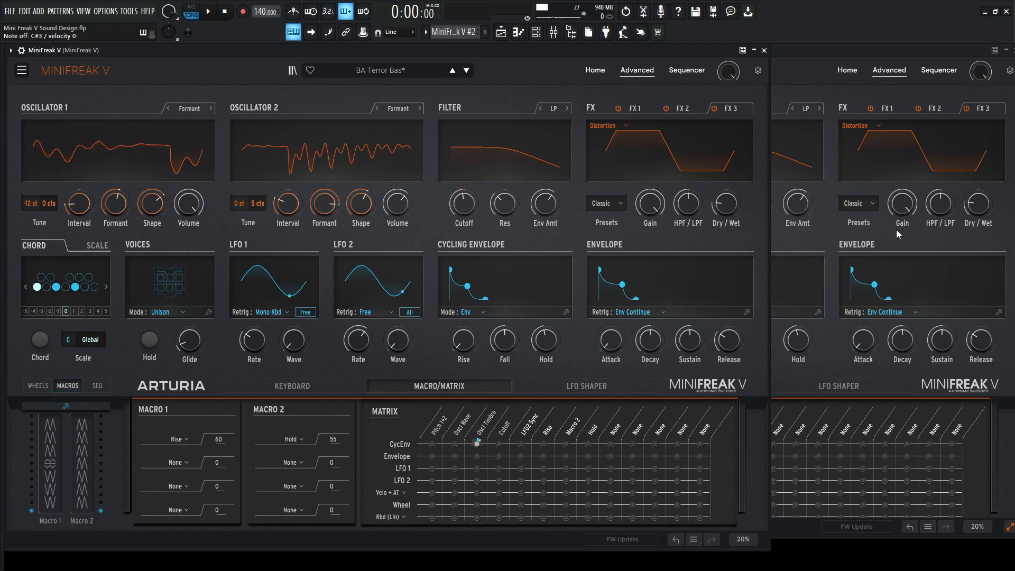
{"action": "left_click", "coordinate": [978, 207]}
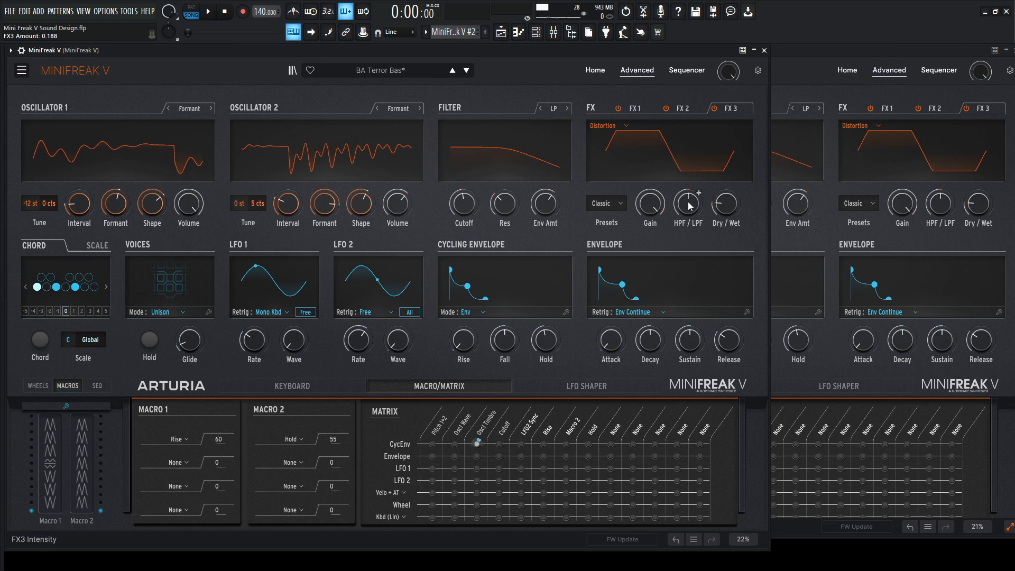
Compare the sound of MiniFreak V #2 with the first MiniFreak V by alternating between the two instances
{"action": "left_click", "coordinate": [888, 237]}
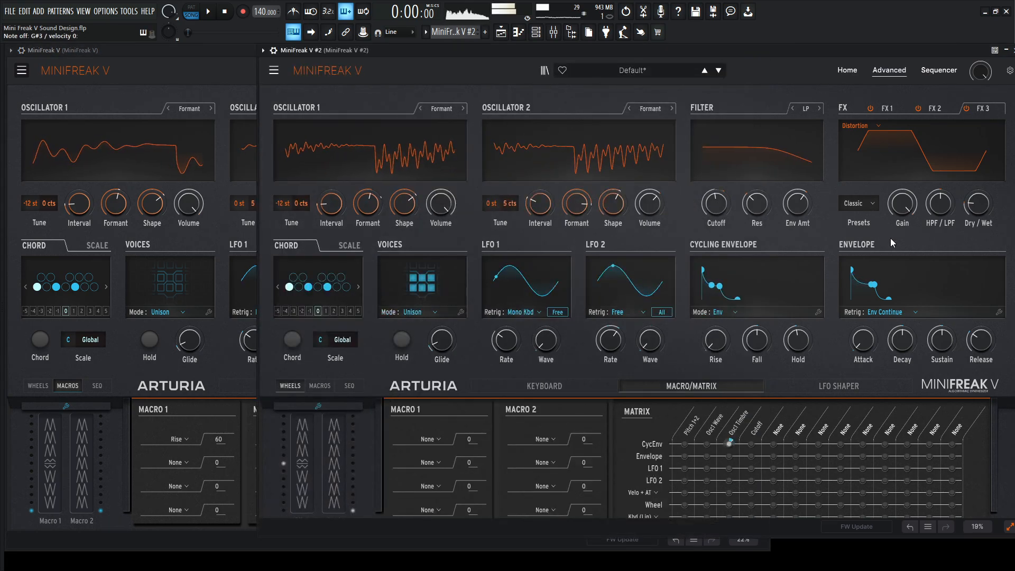
{"action": "left_click", "coordinate": [233, 77]}
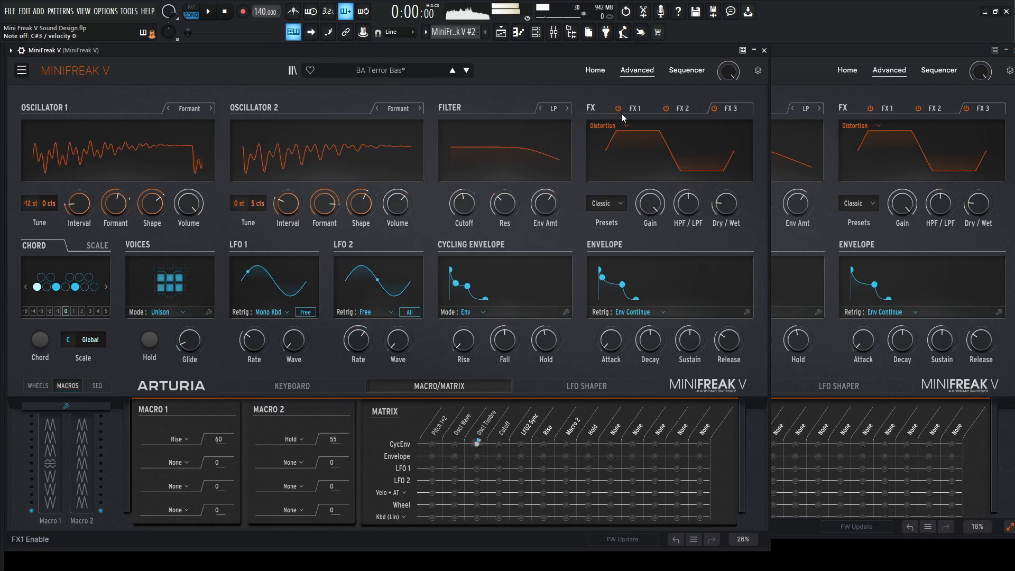
{"action": "left_click", "coordinate": [842, 50]}
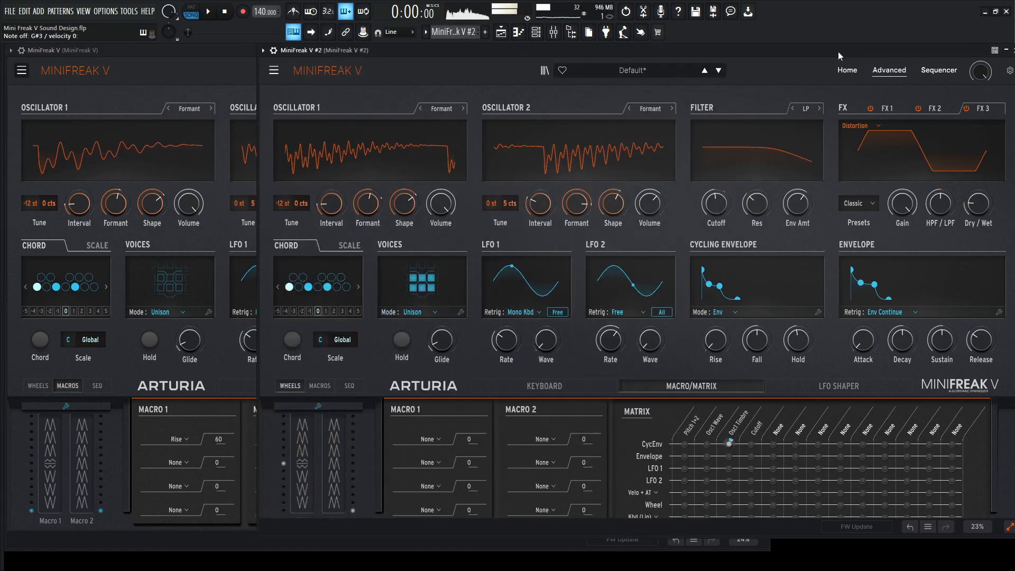
{"action": "left_click", "coordinate": [169, 54]}
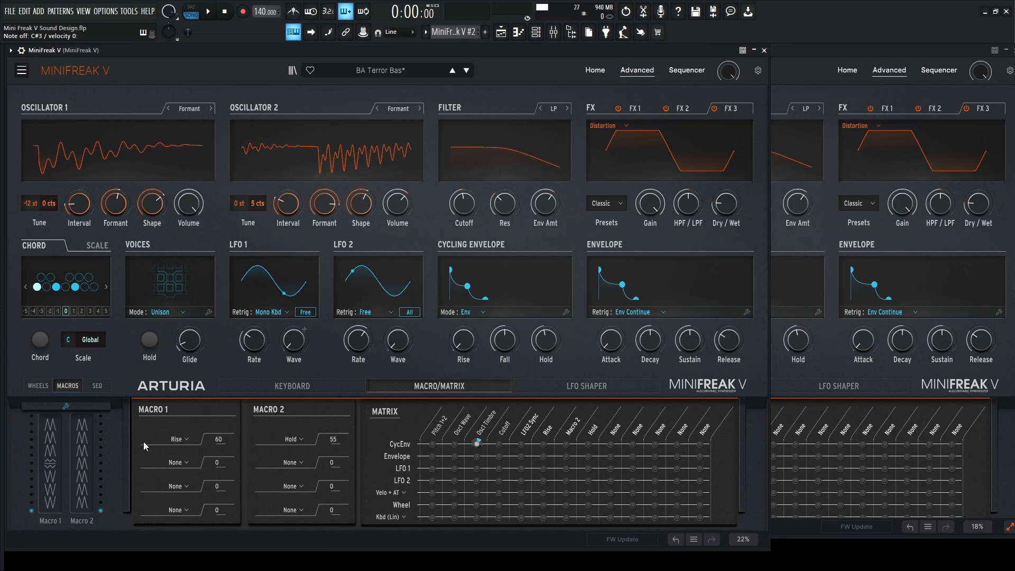
Audition each macro in the first MiniFreak V, sweeping Macro 1 to 100 and Macro 2 partway up and resetting each to 0
{"action": "left_click_drag", "start_coordinate": [57, 496], "coordinate": [57, 473]}
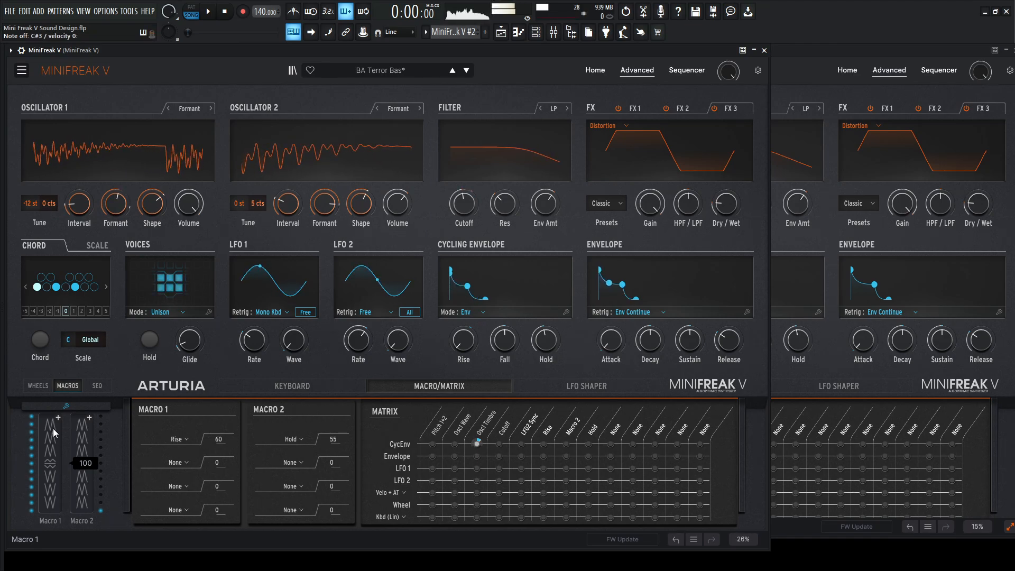
{"action": "left_click_drag", "start_coordinate": [53, 427], "coordinate": [54, 511]}
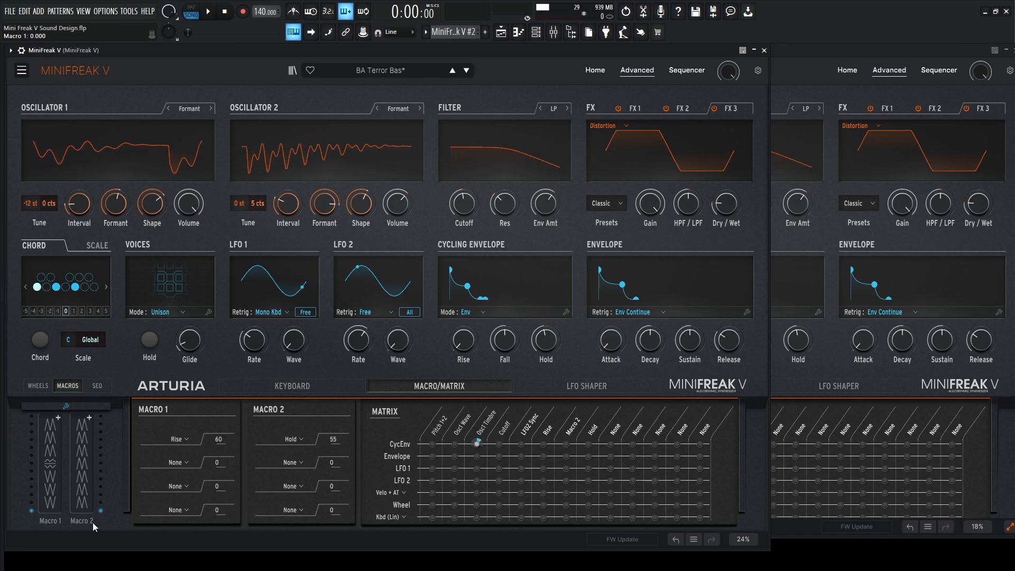
{"action": "mouse_move", "coordinate": [84, 510]}
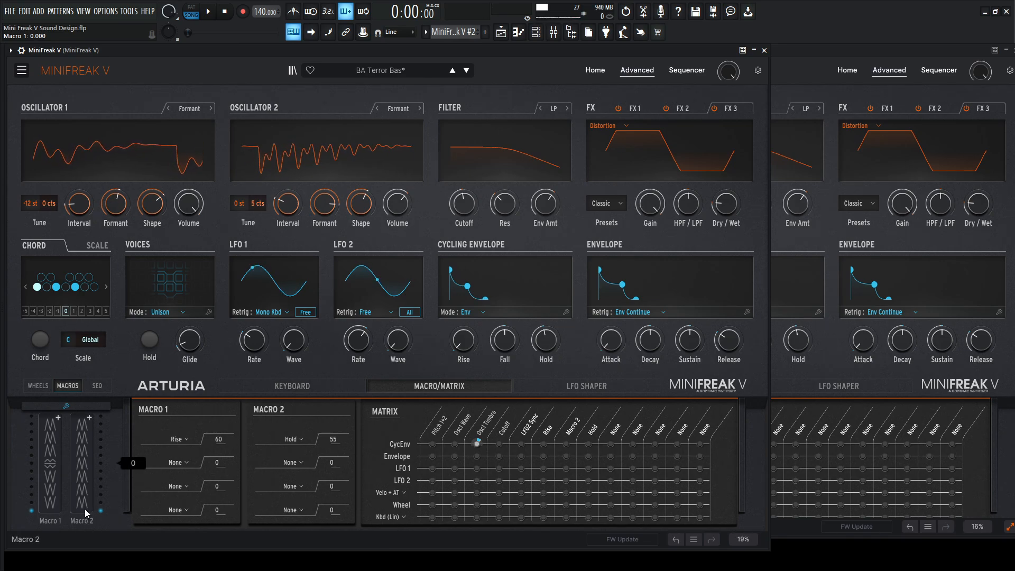
{"action": "left_click_drag", "start_coordinate": [85, 508], "coordinate": [85, 479]}
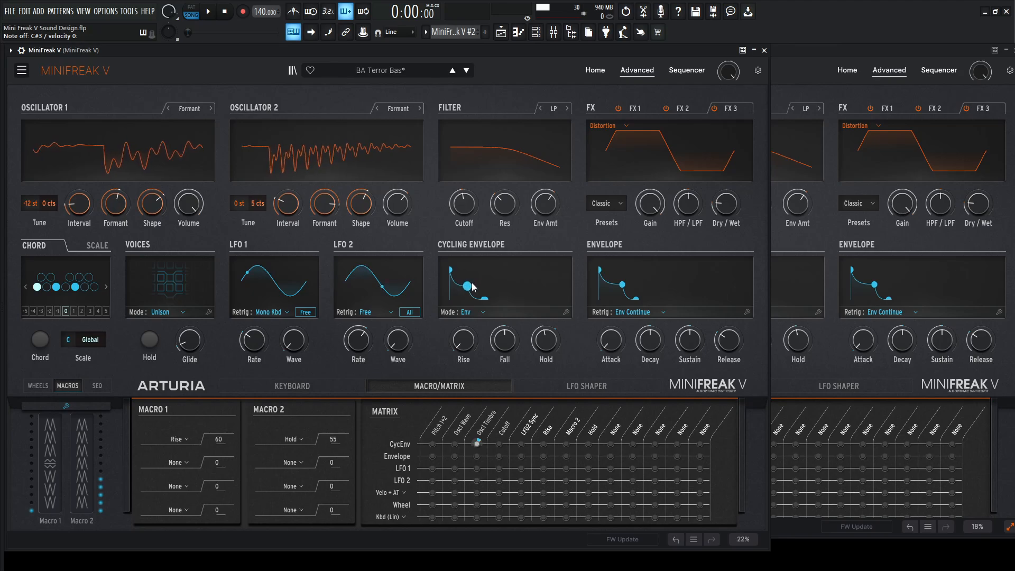
{"action": "mouse_move", "coordinate": [99, 480]}
{"action": "left_mouse_down"}
{"action": "mouse_move", "coordinate": [99, 418]}
{"action": "mouse_move", "coordinate": [99, 478]}
{"action": "left_mouse_up"}
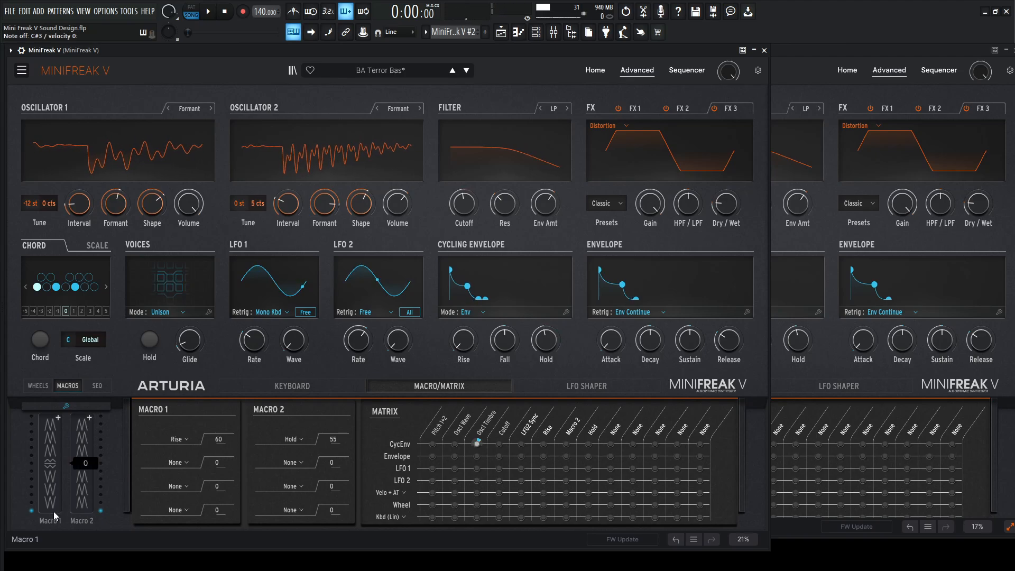
Audition both macros together in the first MiniFreak V, raising Macro 1 and Macro 2 fully, then return both to 0
{"action": "left_click_drag", "start_coordinate": [53, 510], "coordinate": [52, 421]}
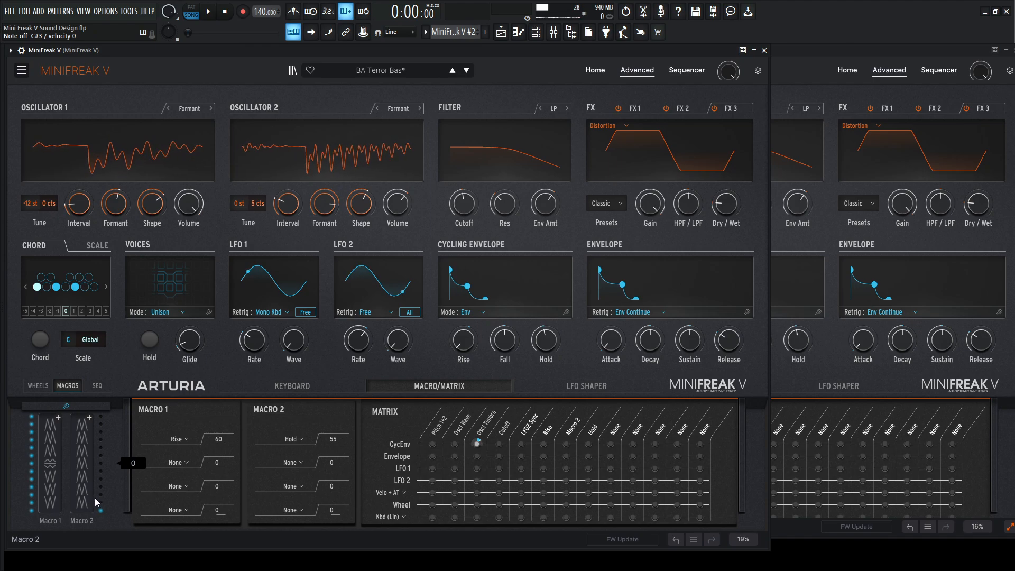
{"action": "left_click_drag", "start_coordinate": [90, 503], "coordinate": [90, 418]}
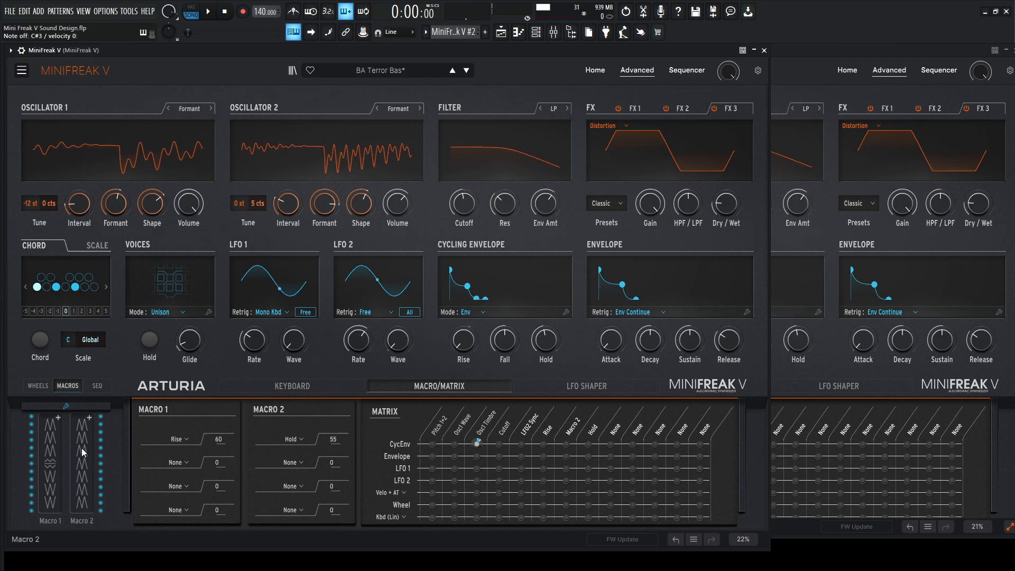
{"action": "left_click_drag", "start_coordinate": [89, 428], "coordinate": [89, 440]}
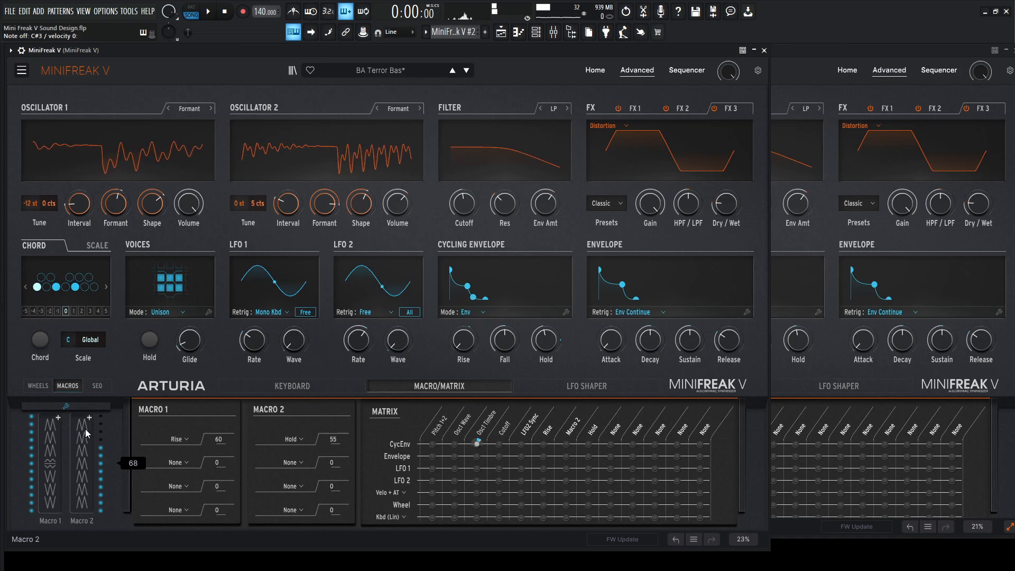
{"action": "left_click_drag", "start_coordinate": [84, 429], "coordinate": [84, 500]}
{"action": "left_click_drag", "start_coordinate": [52, 432], "coordinate": [53, 521]}
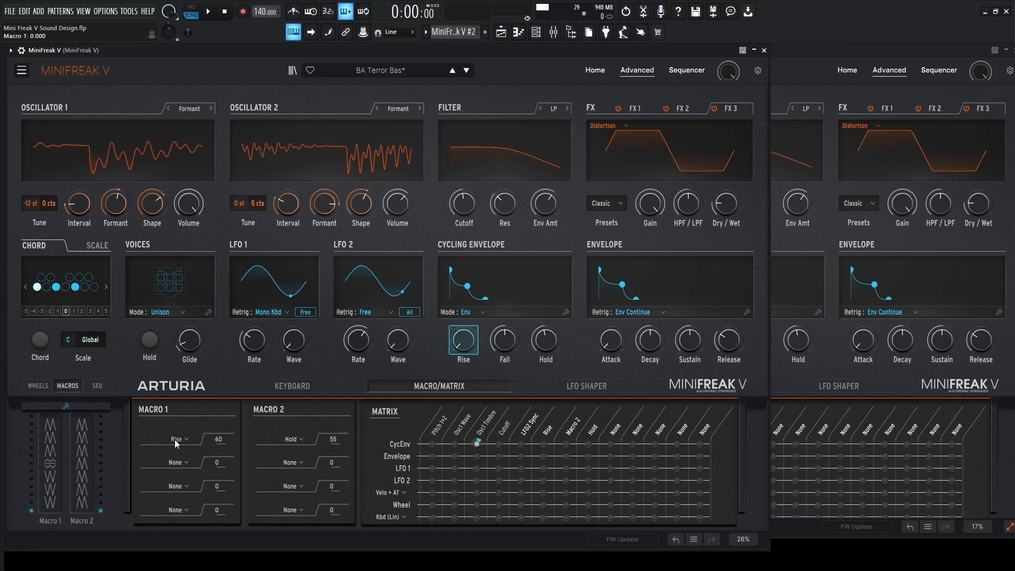
Assign Macro 1 in MiniFreak V #2 to the Cycling Envelope Rise with an amount of 60
{"action": "left_click", "coordinate": [785, 65]}
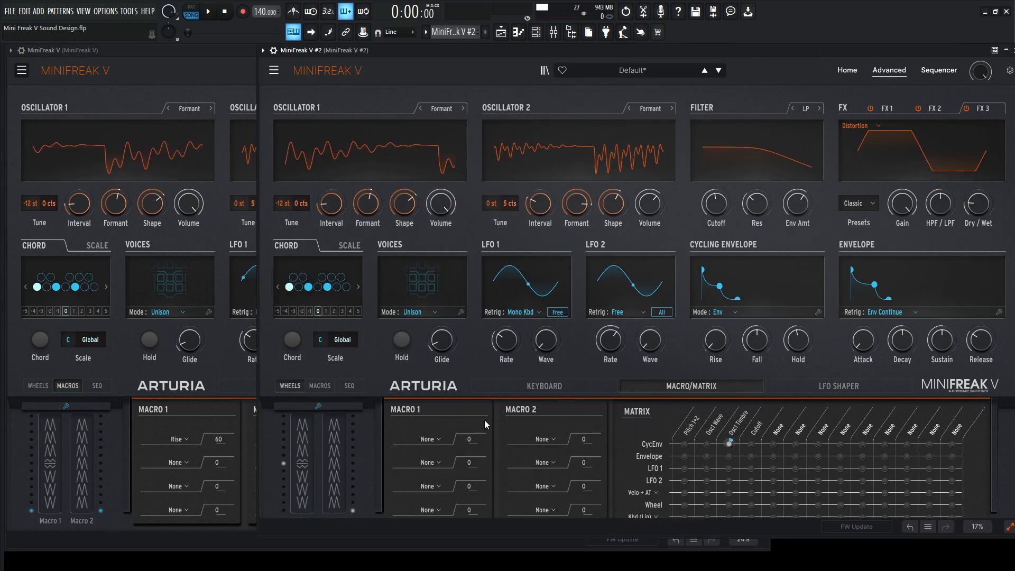
{"action": "left_click", "coordinate": [429, 439]}
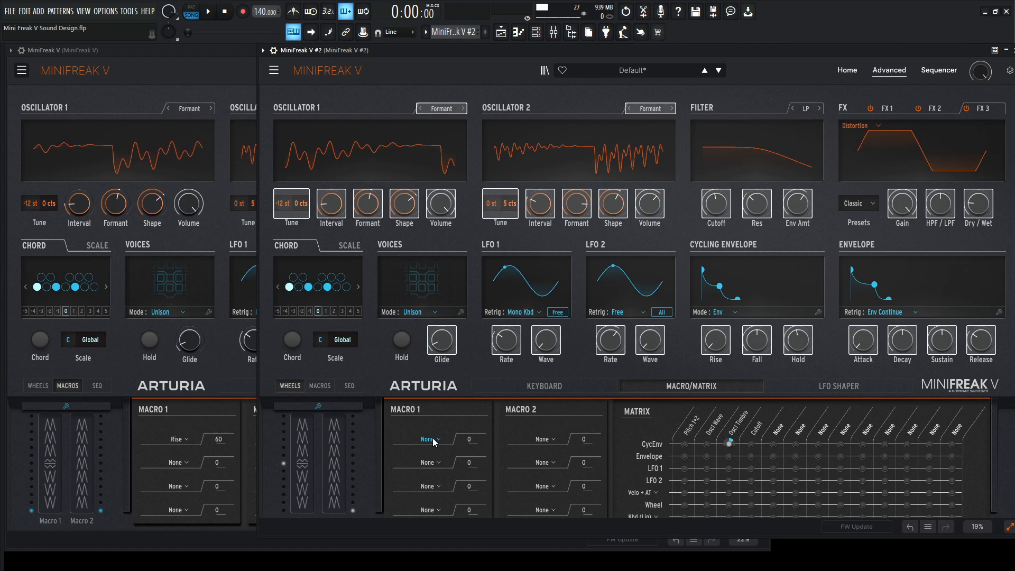
{"action": "left_click", "coordinate": [719, 344]}
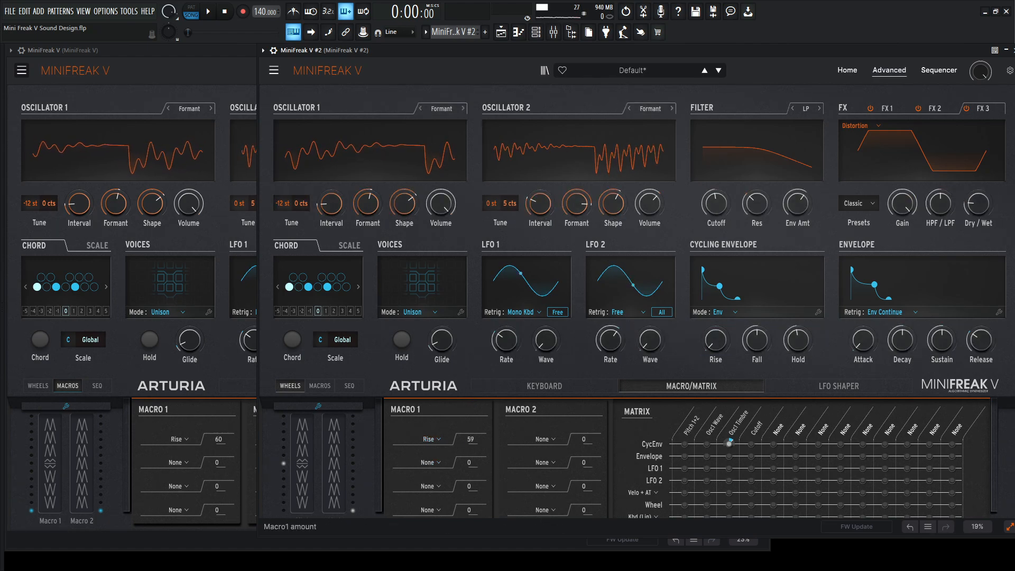
{"action": "left_click_drag", "start_coordinate": [470, 439], "coordinate": [470, 442]}
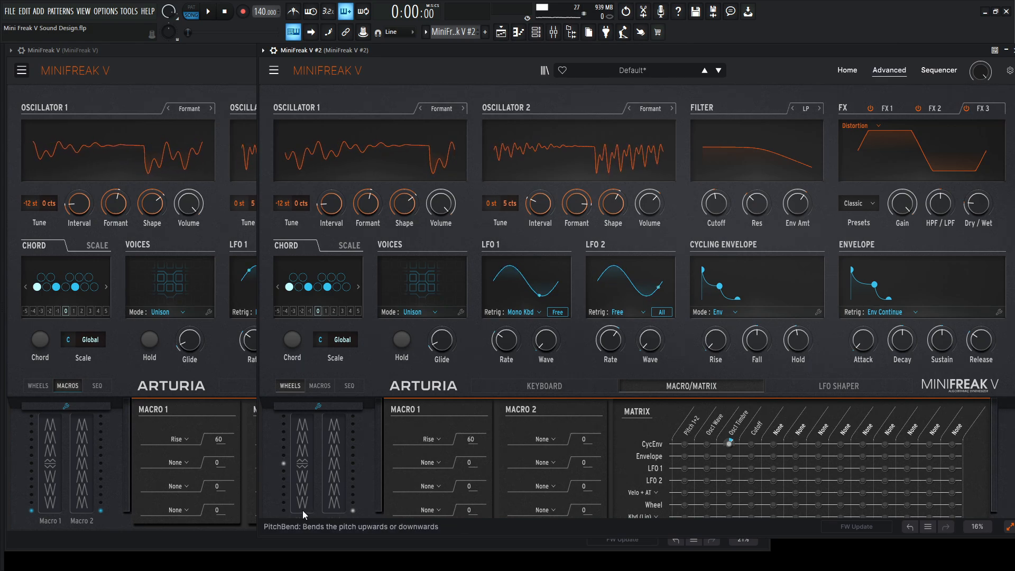
Show the macro strips instead of the wheels in MiniFreak V #2 and sweep Macro 1 to 100 and back to 0
{"action": "mouse_move", "coordinate": [296, 513]}
{"action": "left_click_drag", "start_coordinate": [304, 502], "coordinate": [312, 459]}
{"action": "left_click", "coordinate": [320, 386]}
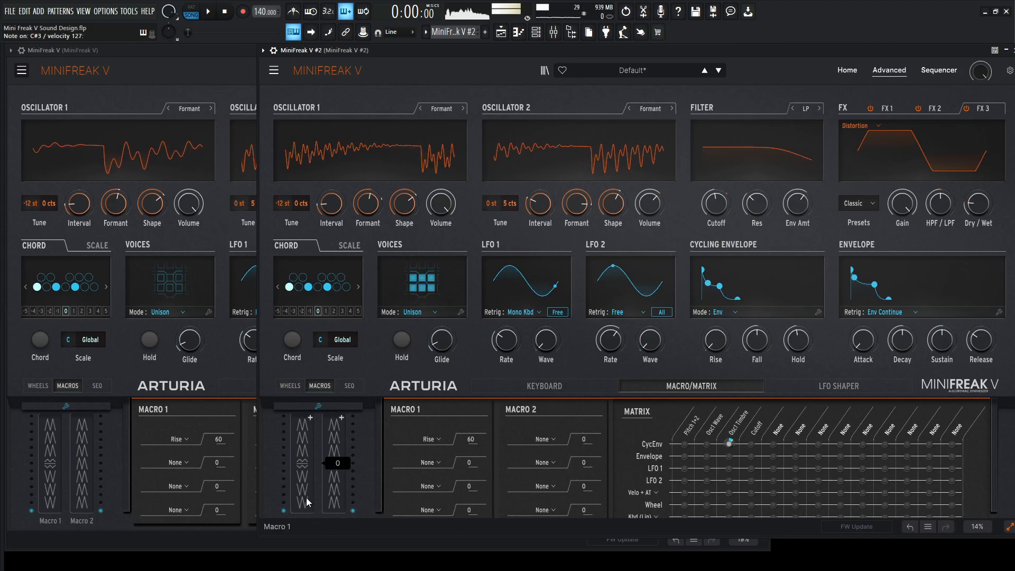
{"action": "left_click_drag", "start_coordinate": [306, 497], "coordinate": [306, 423]}
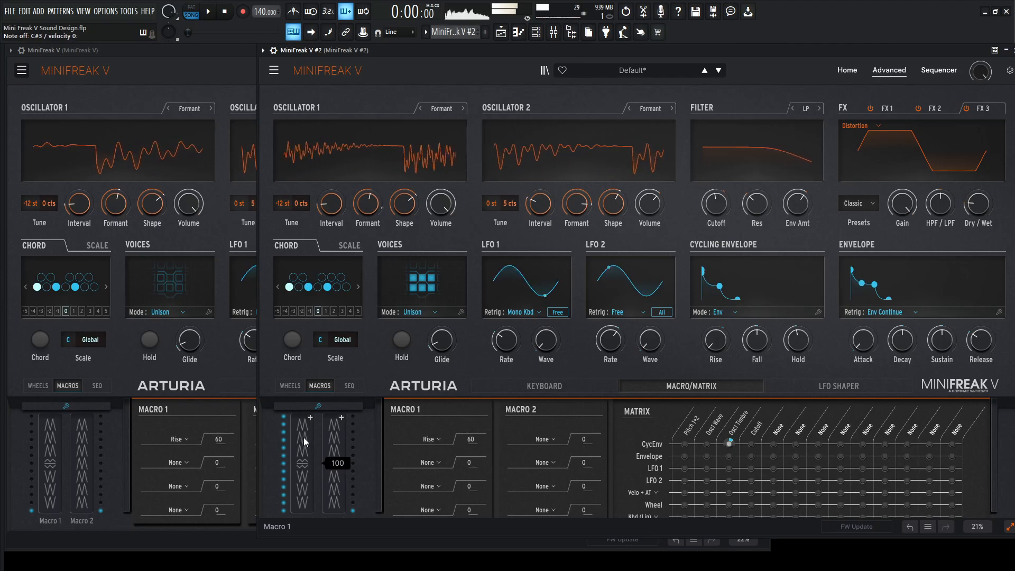
{"action": "left_click_drag", "start_coordinate": [304, 438], "coordinate": [303, 511]}
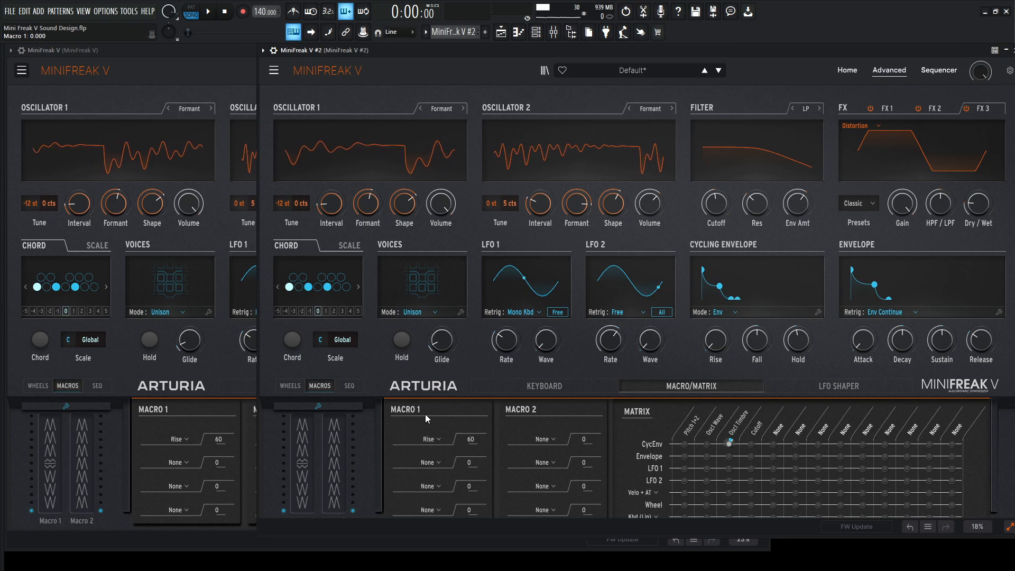
Assign Macro 2 in MiniFreak V #2 to the Cycling Envelope Hold with an amount of 55, and test its strip
{"action": "left_click", "coordinate": [227, 52]}
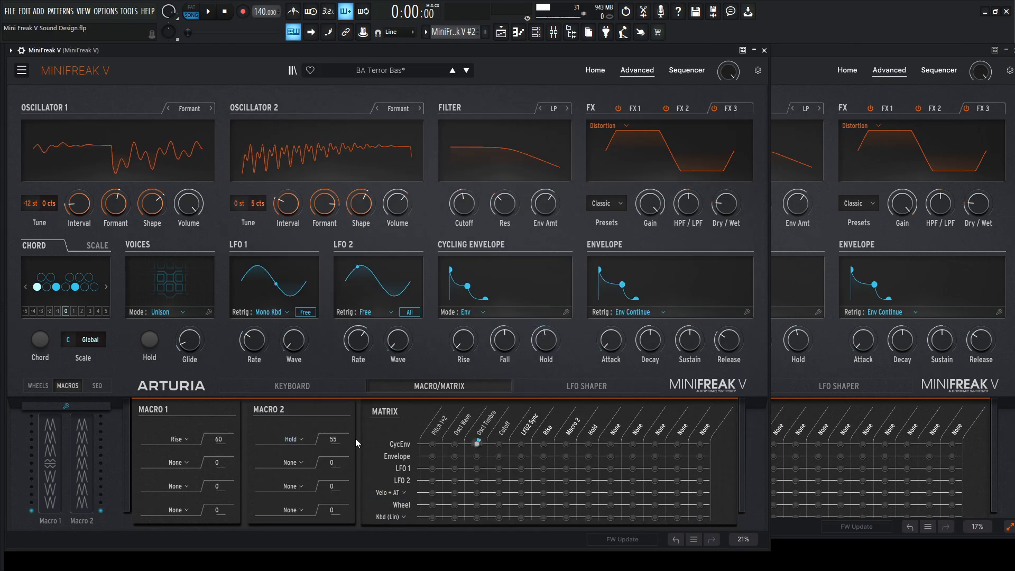
{"action": "left_click", "coordinate": [811, 55]}
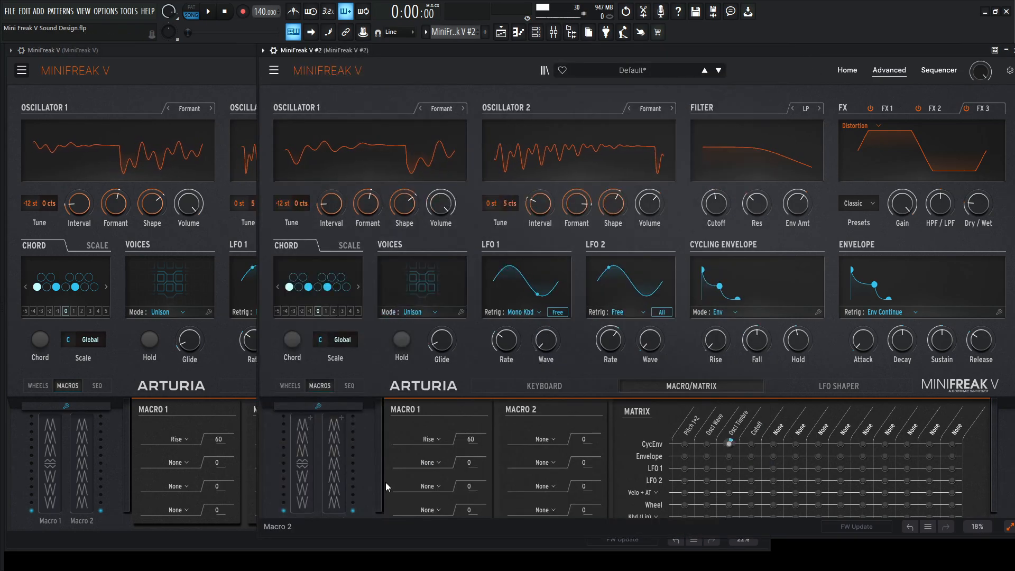
{"action": "left_click", "coordinate": [545, 440]}
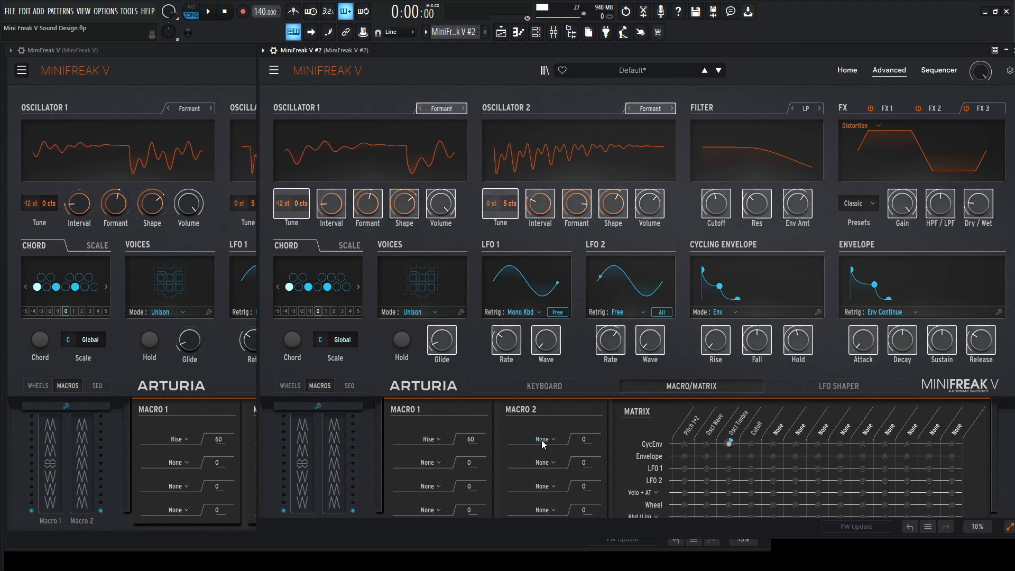
{"action": "left_click", "coordinate": [801, 345]}
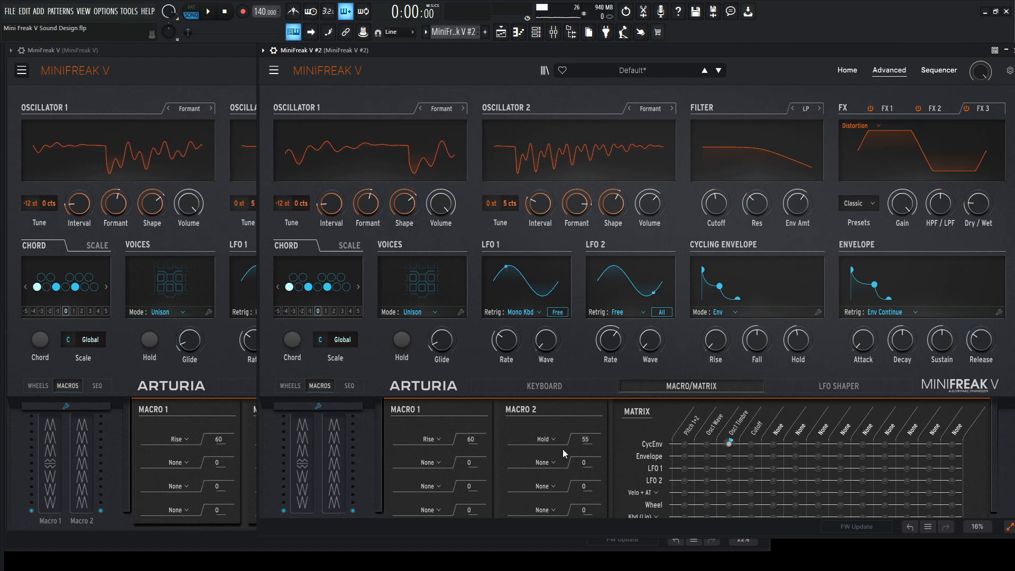
{"action": "left_click_drag", "start_coordinate": [342, 496], "coordinate": [336, 520]}
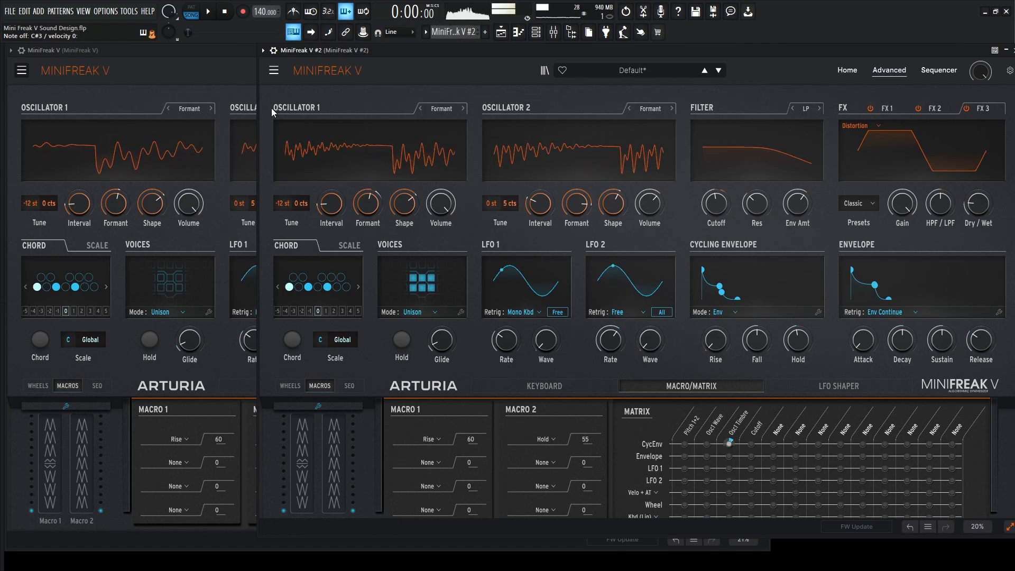
Switch both MiniFreak V instances from the Advanced view to the Home view
{"action": "left_click", "coordinate": [227, 55]}
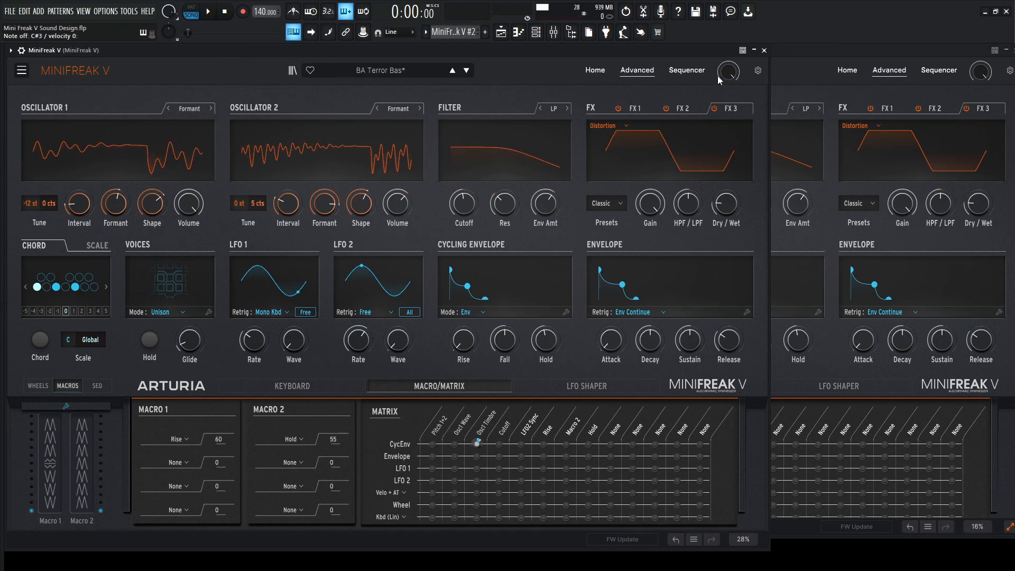
{"action": "left_click", "coordinate": [594, 70]}
{"action": "left_click", "coordinate": [847, 71]}
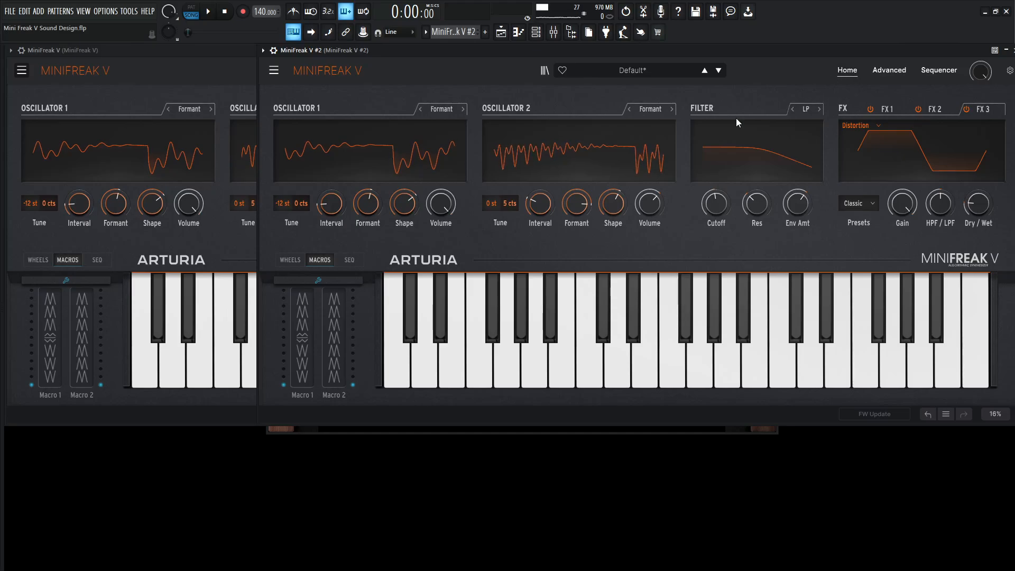
Bring up the first MiniFreak V and its mixer track, and open the track's Presswerk compressor to examine its settings
{"action": "left_click", "coordinate": [201, 56]}
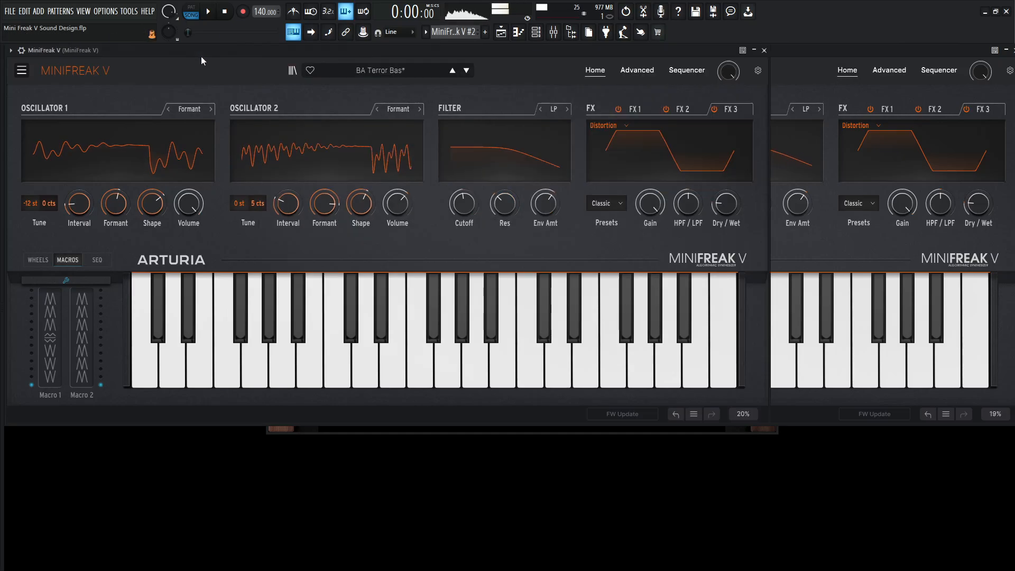
{"action": "key", "text": "F9"}
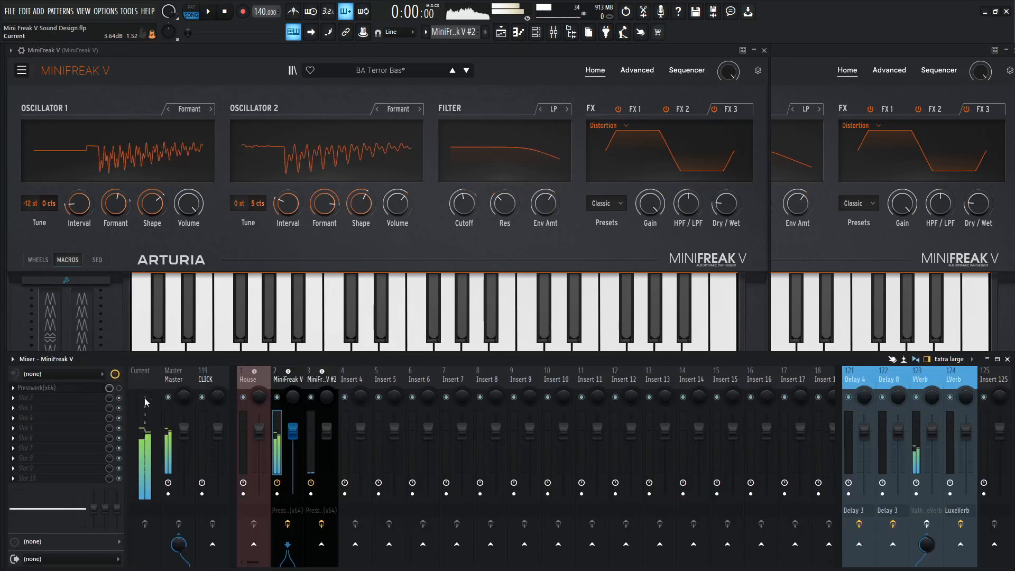
{"action": "left_click", "coordinate": [69, 389]}
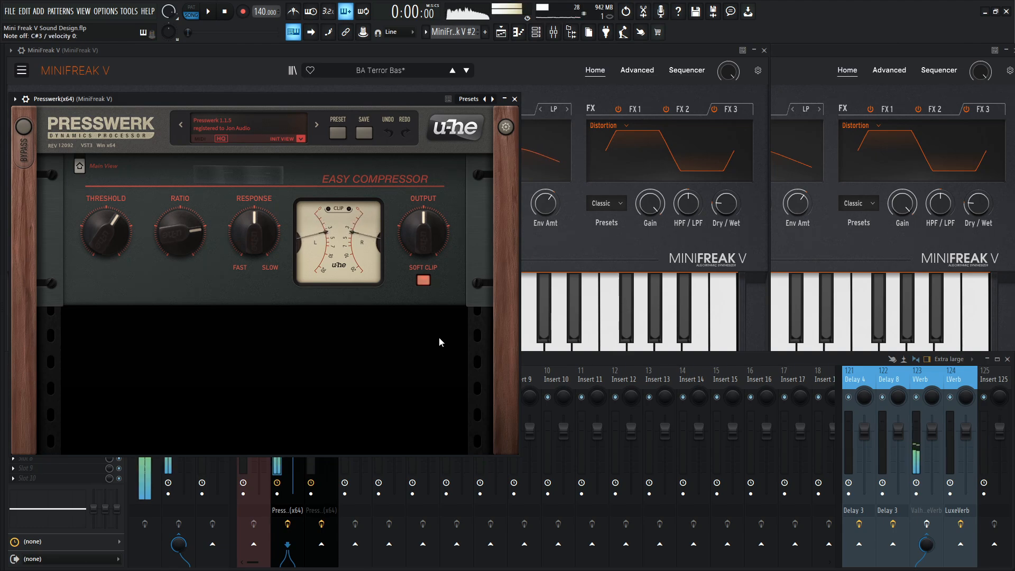
Open the Presswerk compressor on the MiniFreak V #2 mixer track and switch it to the Easy Compressor view
{"action": "left_click", "coordinate": [560, 356]}
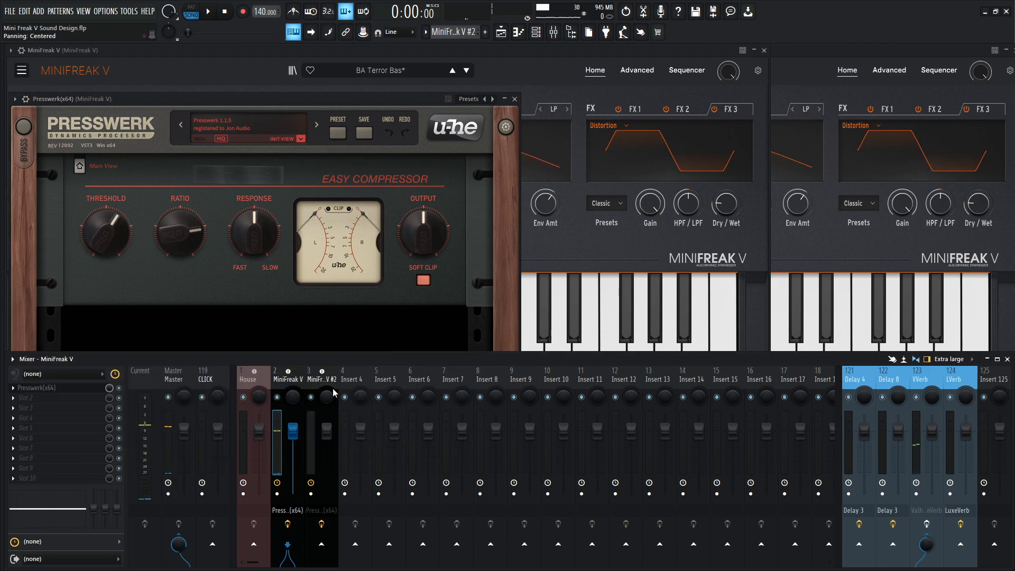
{"action": "left_click", "coordinate": [316, 381]}
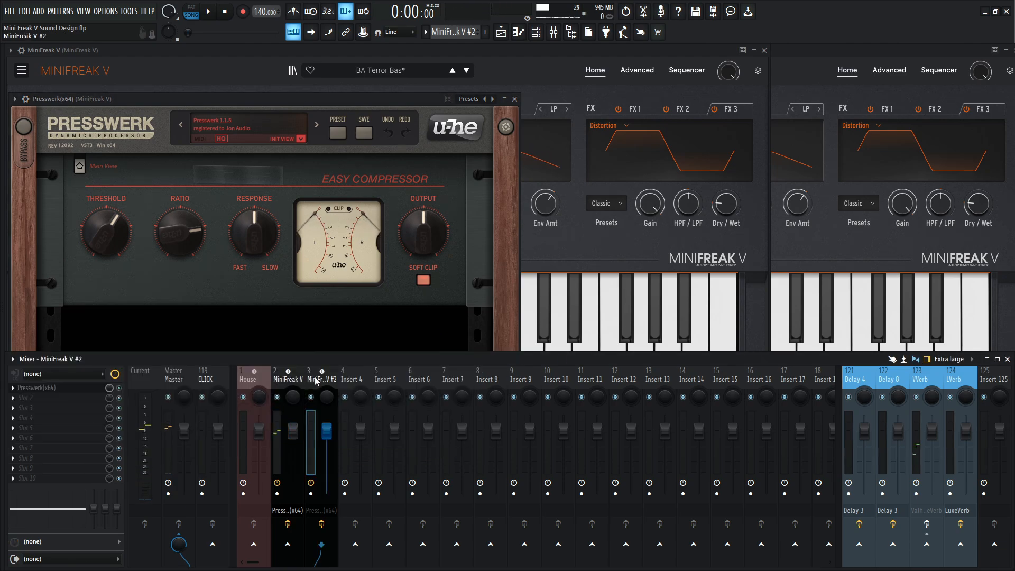
{"action": "left_click", "coordinate": [57, 389]}
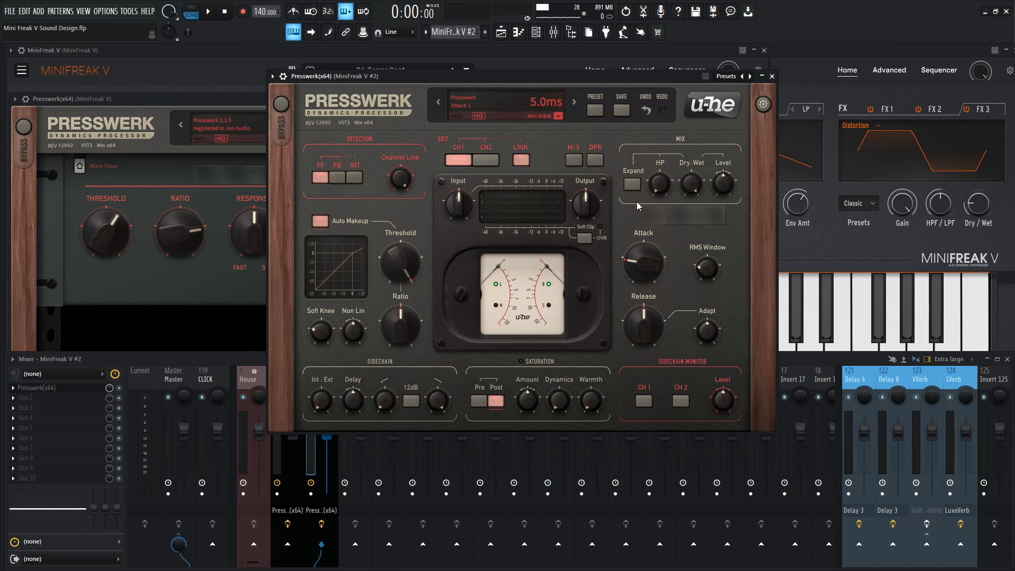
{"action": "left_click", "coordinate": [559, 116]}
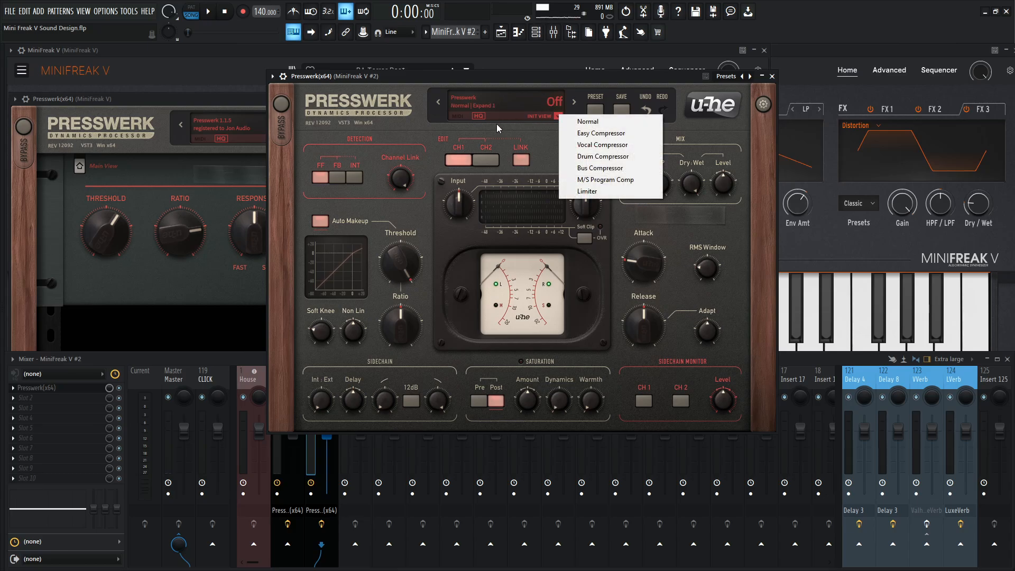
{"action": "left_click", "coordinate": [595, 135]}
Try the Drum Compressor view in the MiniFreak V #2 Presswerk, and return to the Easy Compressor view
{"action": "left_click", "coordinate": [558, 116]}
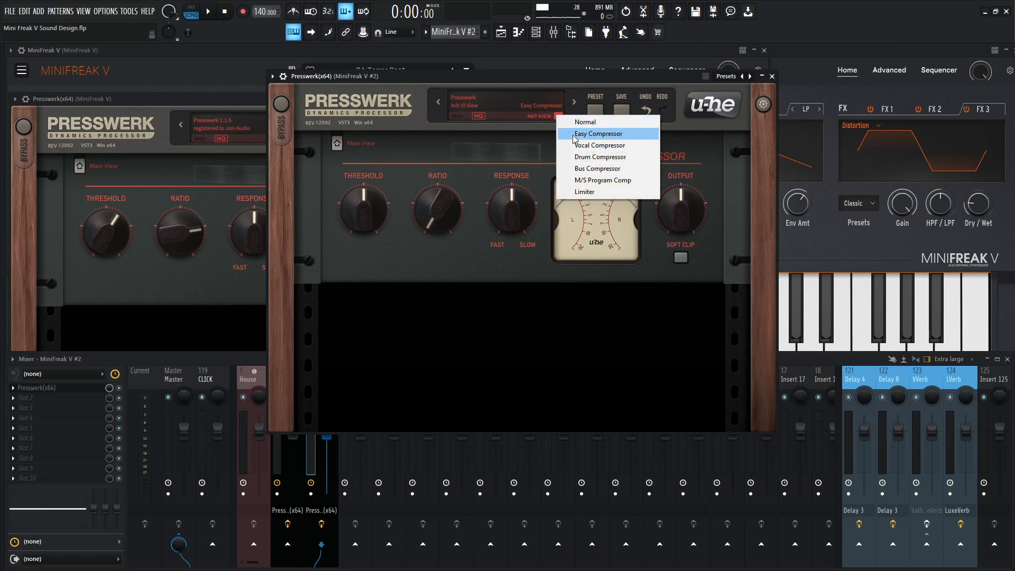
{"action": "left_click", "coordinate": [597, 140]}
{"action": "left_click", "coordinate": [551, 117]}
{"action": "left_click", "coordinate": [568, 158]}
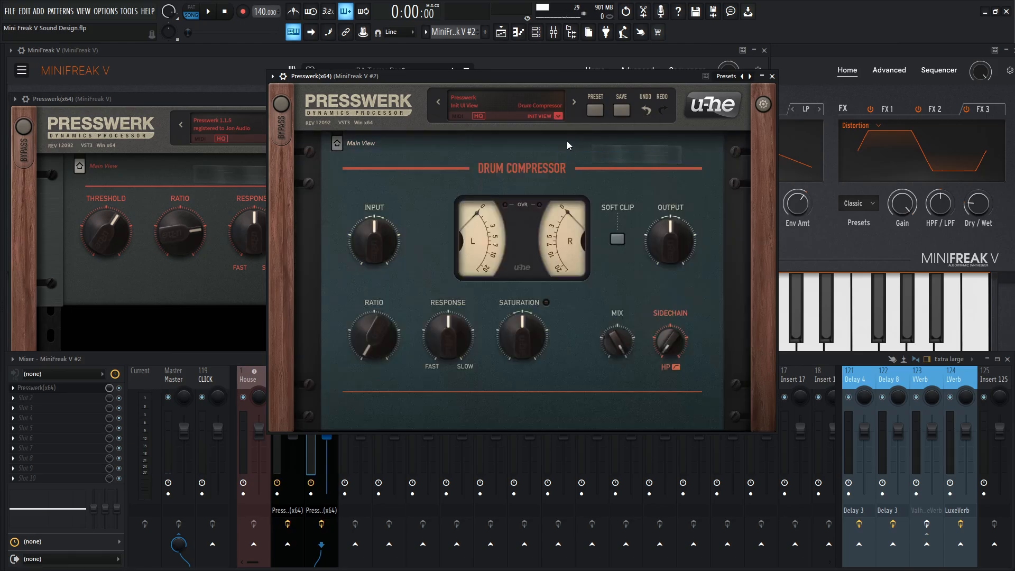
{"action": "left_click", "coordinate": [559, 116]}
{"action": "left_click", "coordinate": [594, 135]}
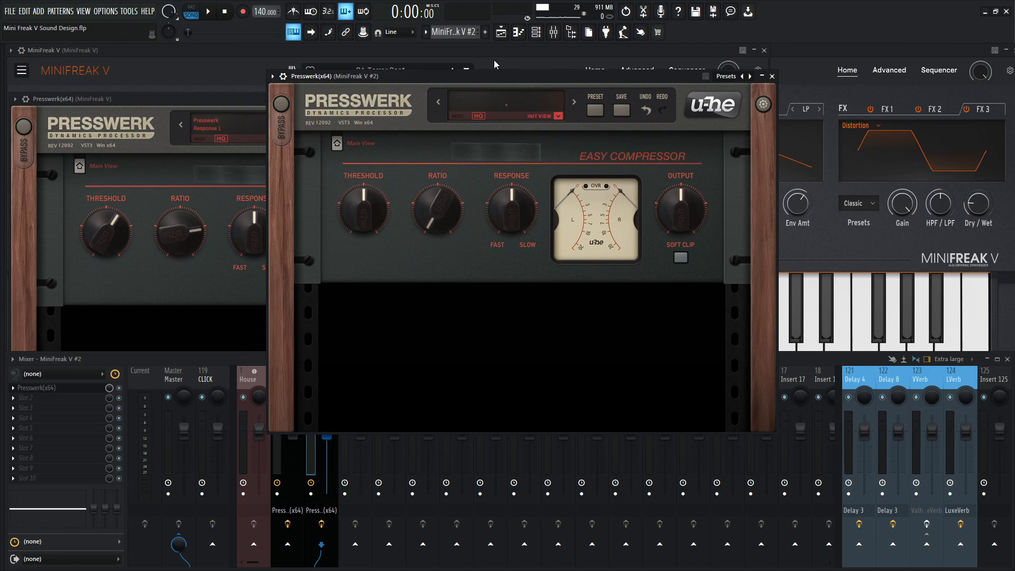
Move the second Presswerk aside to compare both instances, then raise its Threshold and match its Ratio to the first compressor
{"action": "left_click_drag", "start_coordinate": [482, 76], "coordinate": [522, 126]}
{"action": "left_click", "coordinate": [181, 233]}
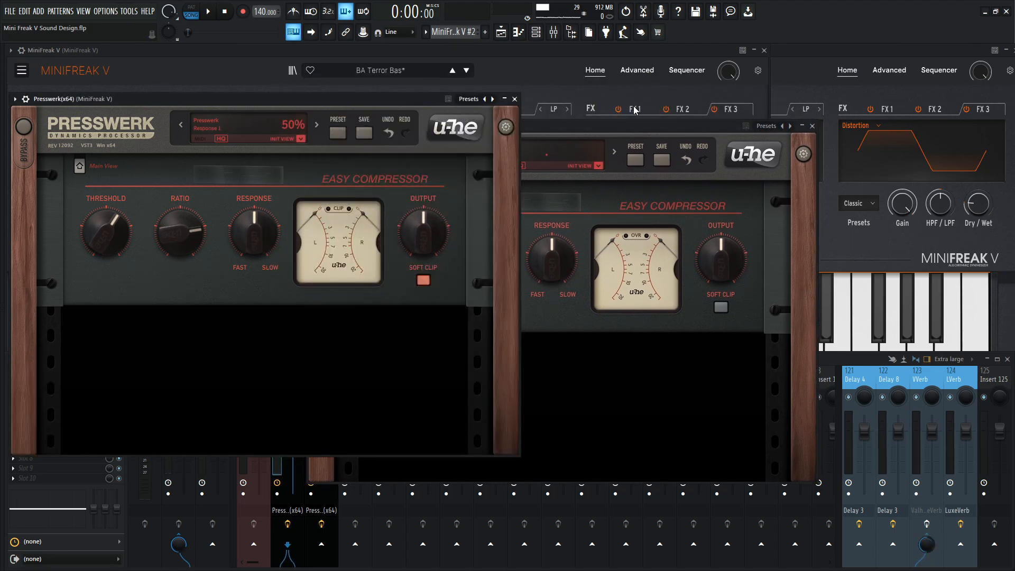
{"action": "left_click", "coordinate": [630, 126]}
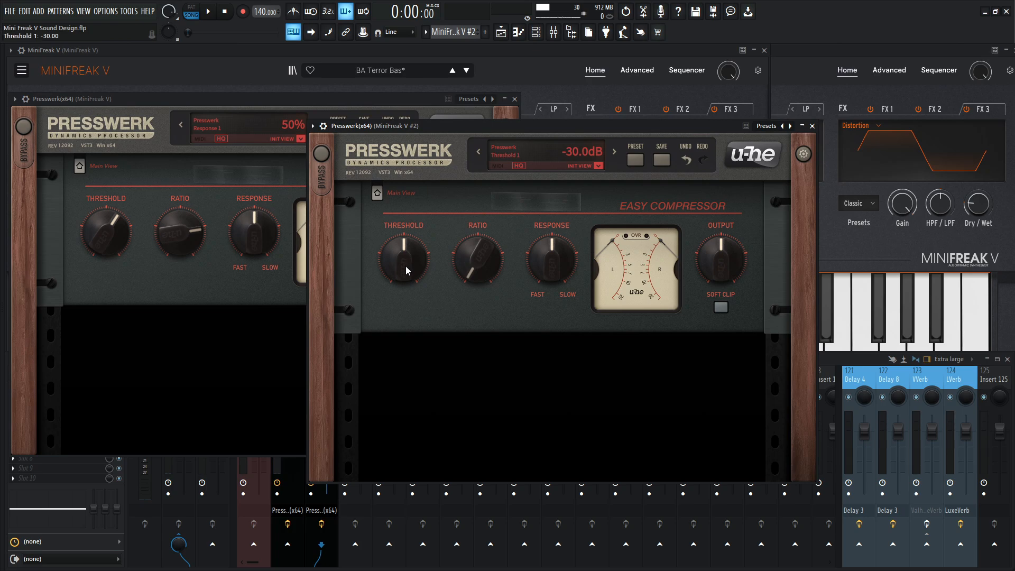
{"action": "left_click_drag", "start_coordinate": [405, 265], "coordinate": [405, 238]}
{"action": "left_click_drag", "start_coordinate": [475, 265], "coordinate": [467, 158]}
Bring MiniFreak V #2 up behind its Presswerk compressor and set the compressor's Response to 40% while playing notes
{"action": "left_click", "coordinate": [780, 57]}
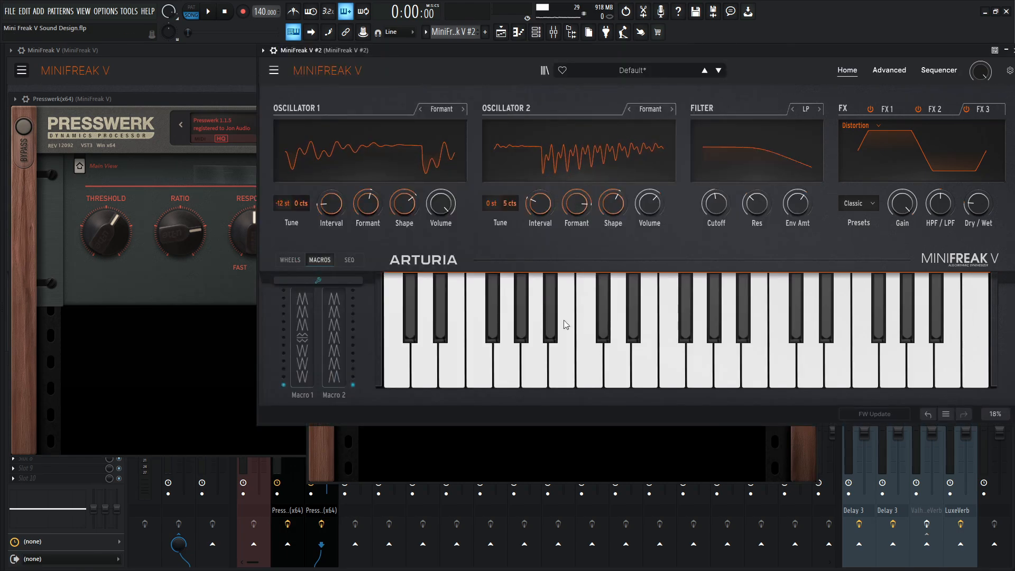
{"action": "left_click", "coordinate": [694, 475]}
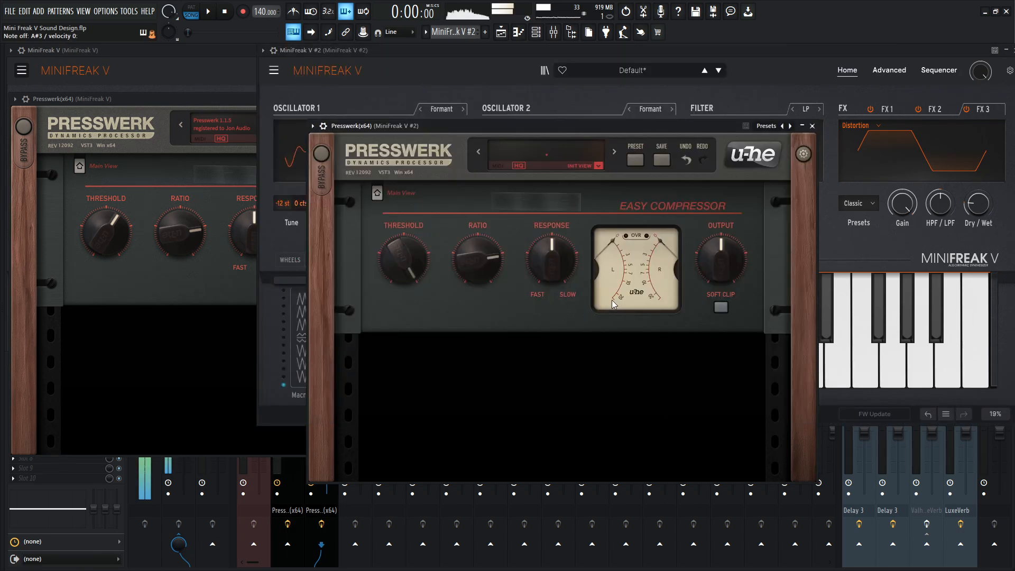
{"action": "mouse_move", "coordinate": [568, 259]}
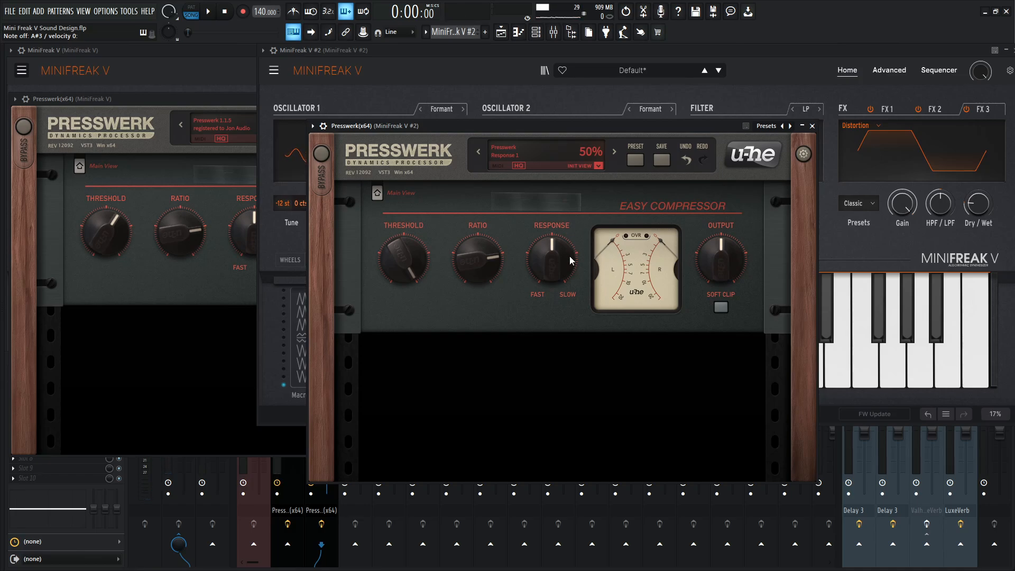
{"action": "left_click_drag", "start_coordinate": [561, 257], "coordinate": [553, 272]}
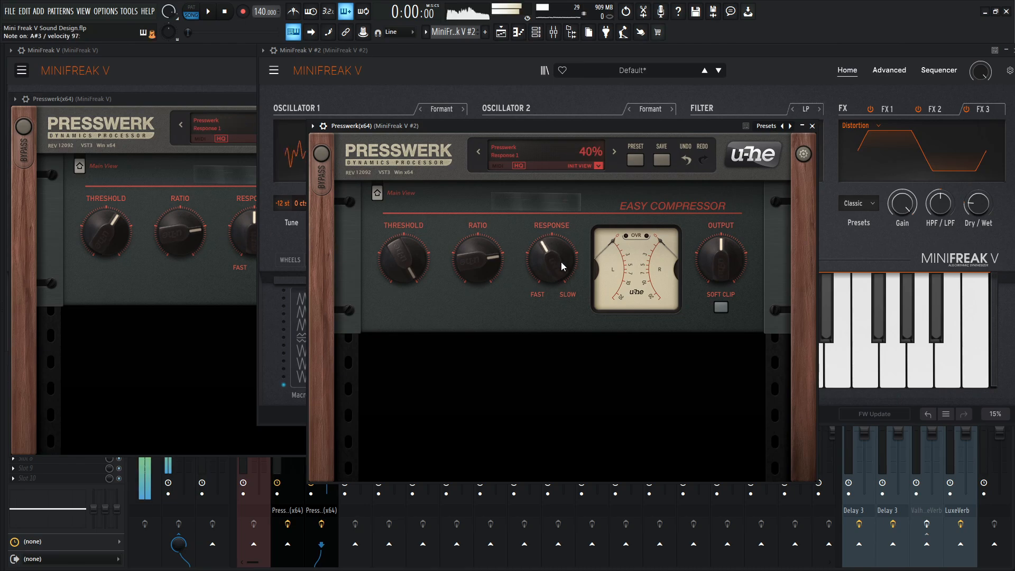
Lower the second Presswerk's Threshold to match the first compressor, and enable Soft Clip
{"action": "mouse_move", "coordinate": [405, 262]}
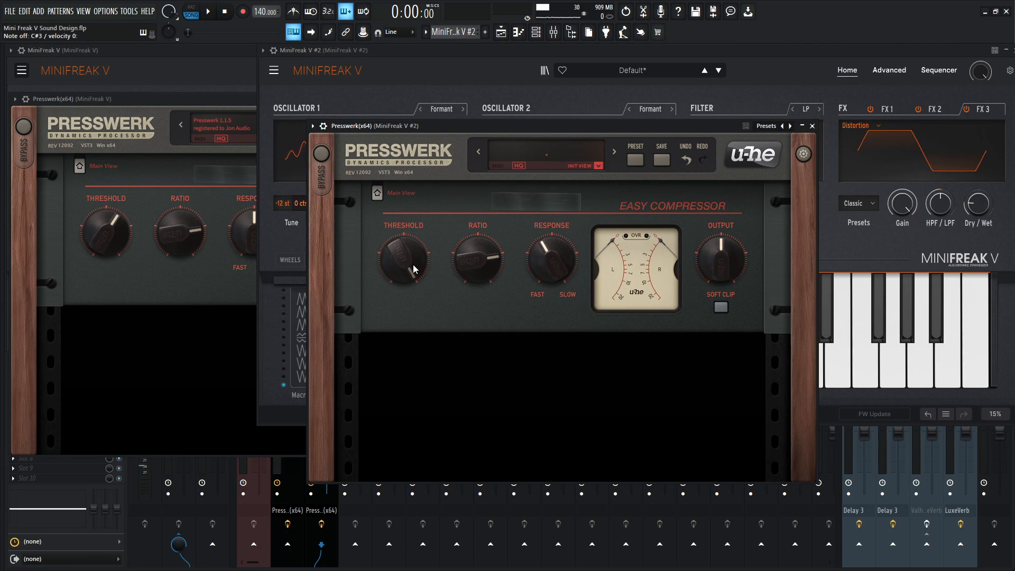
{"action": "left_click_drag", "start_coordinate": [411, 265], "coordinate": [412, 314]}
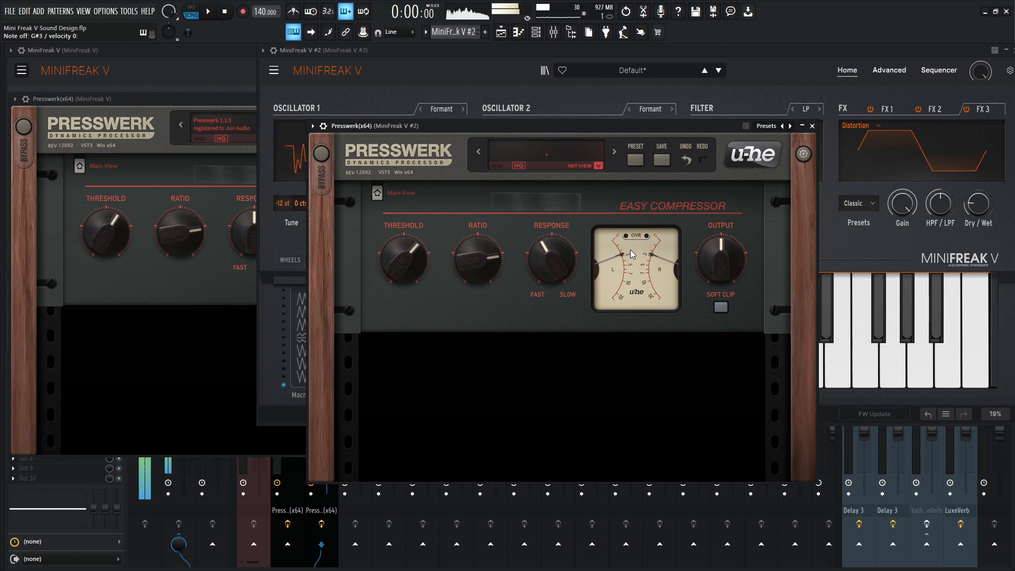
{"action": "left_click", "coordinate": [722, 307]}
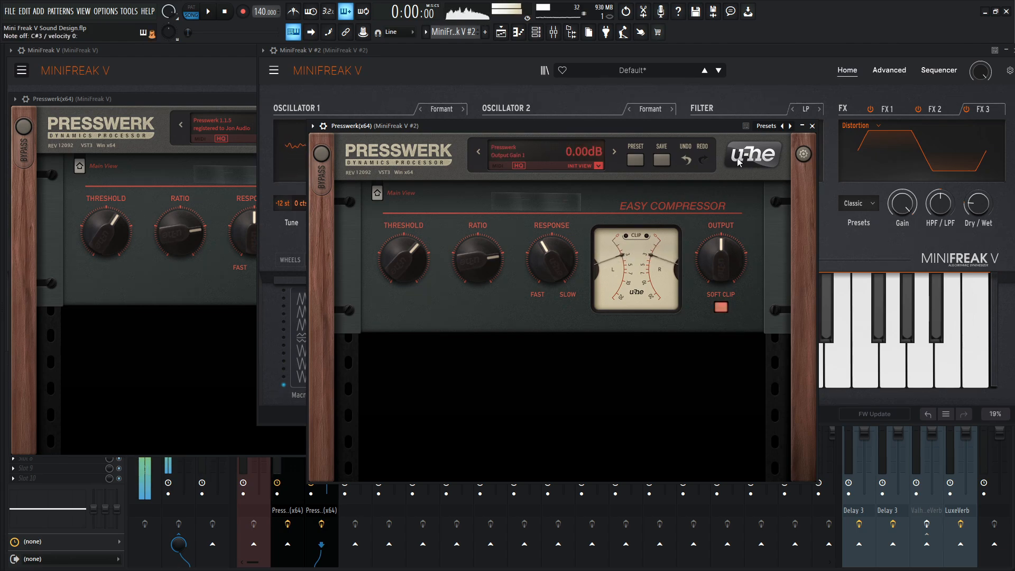
Close both Presswerk compressor windows
{"action": "left_click", "coordinate": [812, 127]}
{"action": "left_click", "coordinate": [176, 97]}
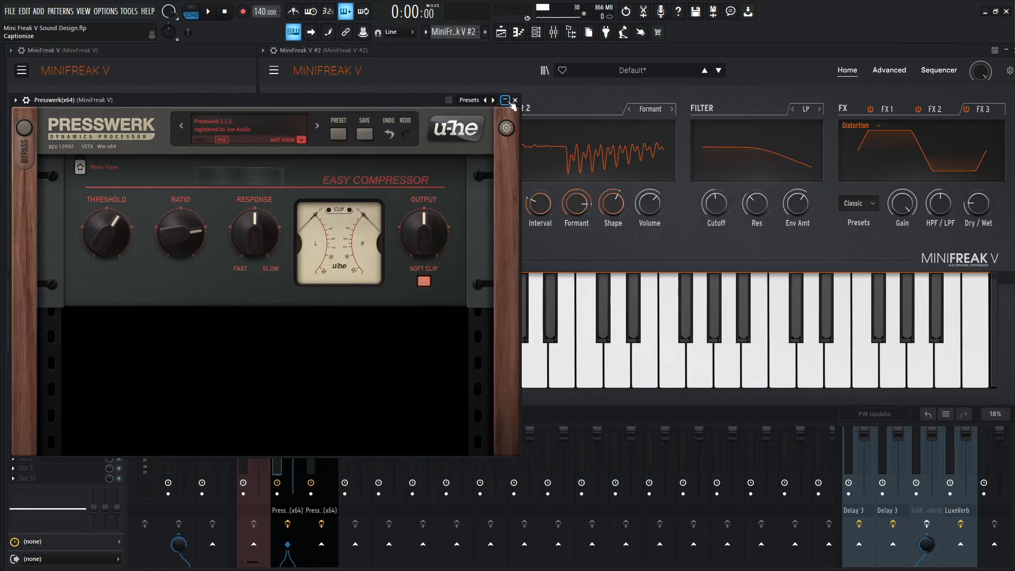
{"action": "left_click", "coordinate": [516, 100]}
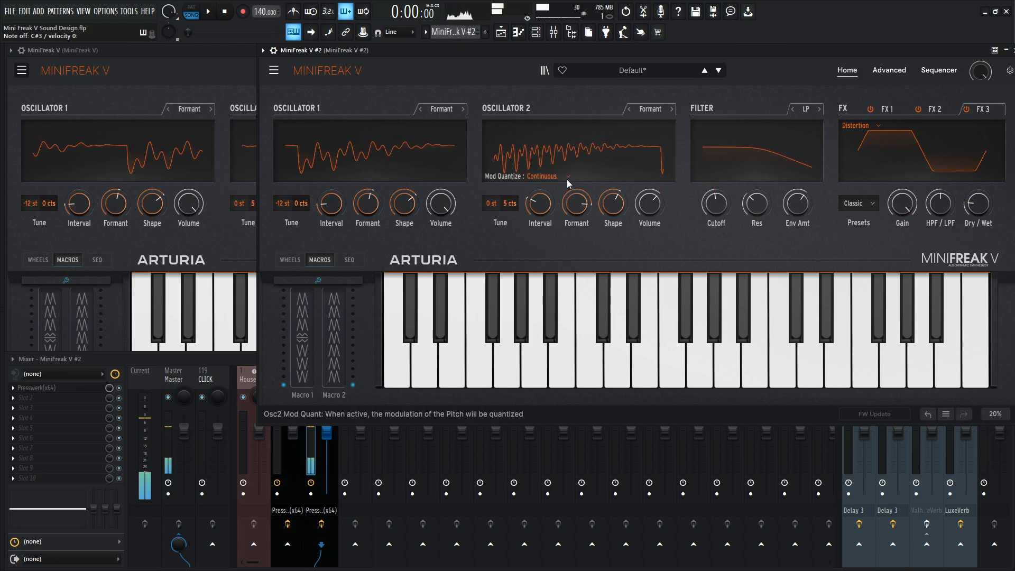
Show the mixer, route the MiniFreak V #2 track to the VVerb send track, and hide the mixer again
{"action": "key", "text": "F9"}
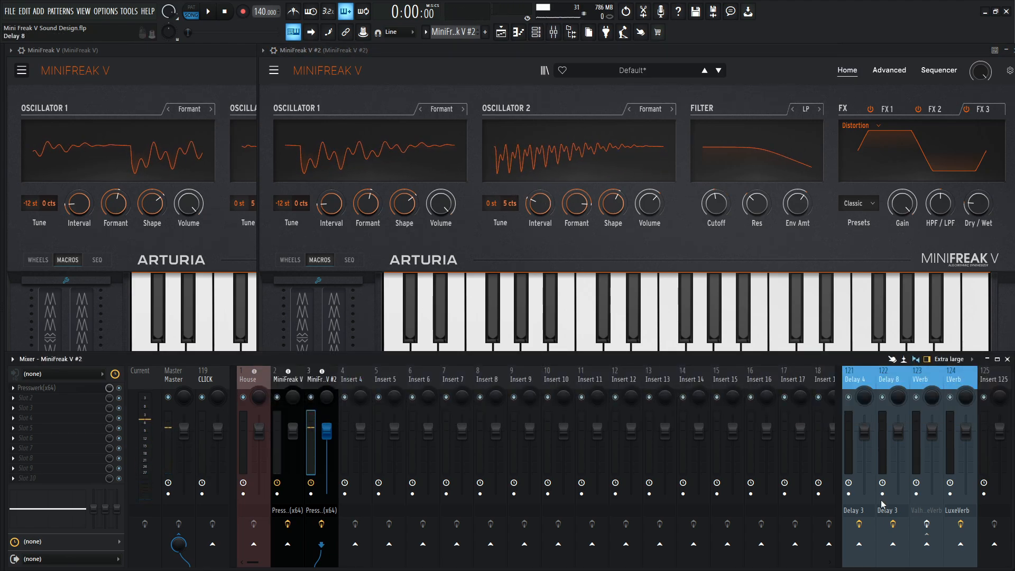
{"action": "left_click", "coordinate": [928, 545]}
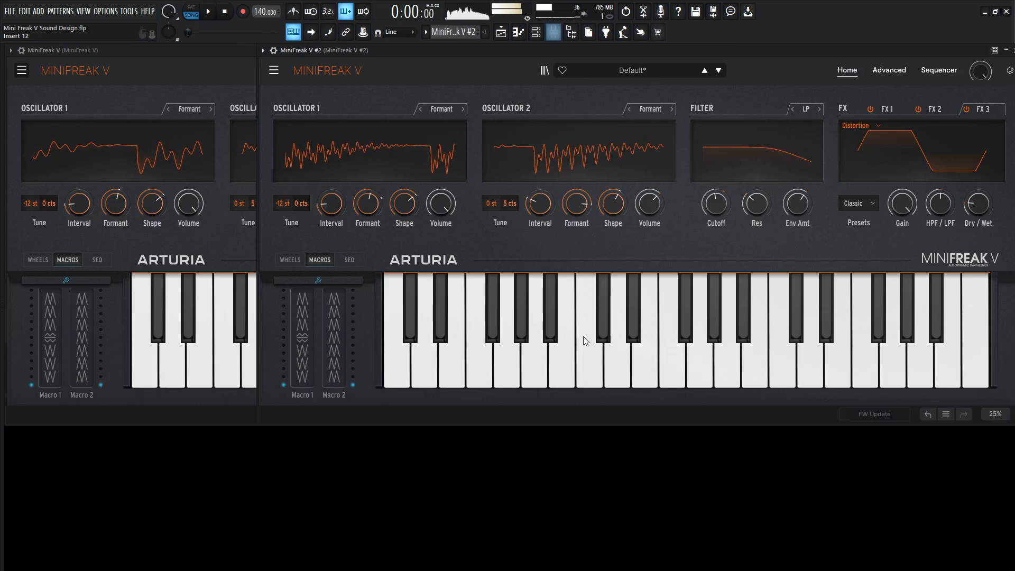
{"action": "key", "text": "F9"}
Sweep the Macro 2 strip in MiniFreak V #2 to about 42 and back to 0, and briefly check the mixer
{"action": "mouse_move", "coordinate": [347, 365]}
{"action": "left_mouse_down"}
{"action": "mouse_move", "coordinate": [334, 321]}
{"action": "mouse_move", "coordinate": [333, 369]}
{"action": "mouse_move", "coordinate": [333, 358]}
{"action": "mouse_move", "coordinate": [306, 365]}
{"action": "mouse_move", "coordinate": [306, 356]}
{"action": "mouse_move", "coordinate": [306, 364]}
{"action": "mouse_move", "coordinate": [345, 352]}
{"action": "left_mouse_up"}
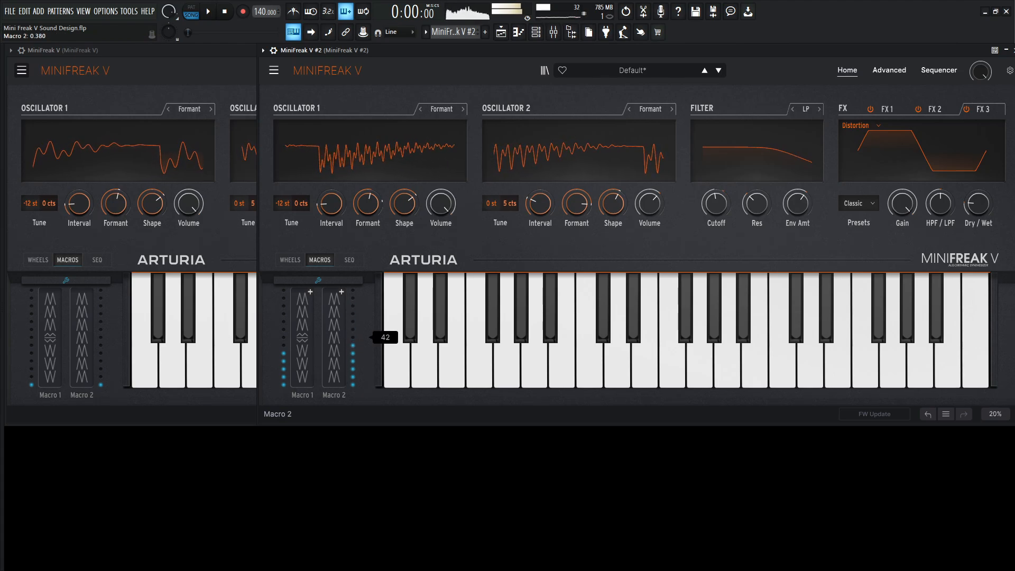
{"action": "left_click_drag", "start_coordinate": [345, 353], "coordinate": [341, 364]}
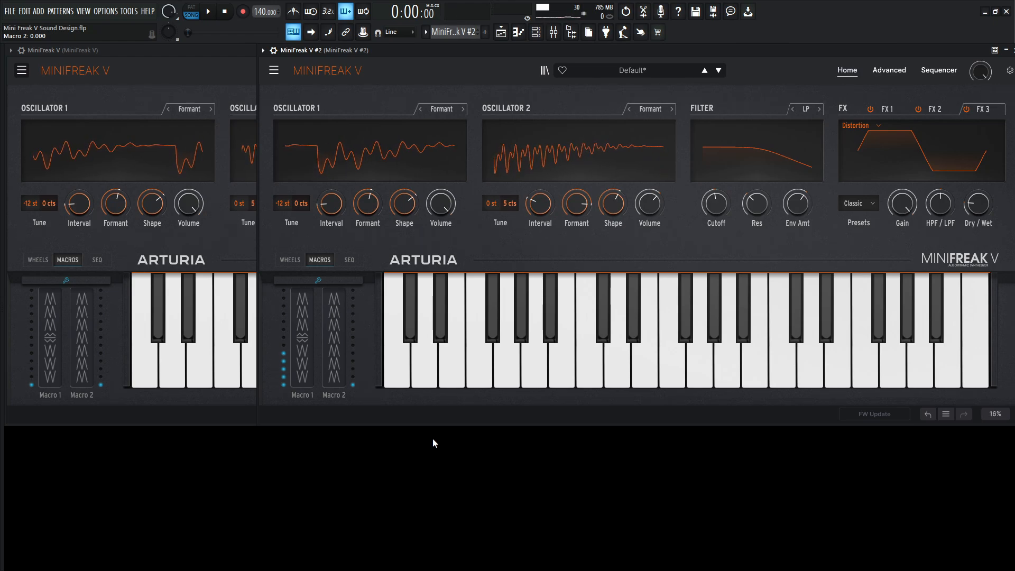
{"action": "key", "text": "F9"}
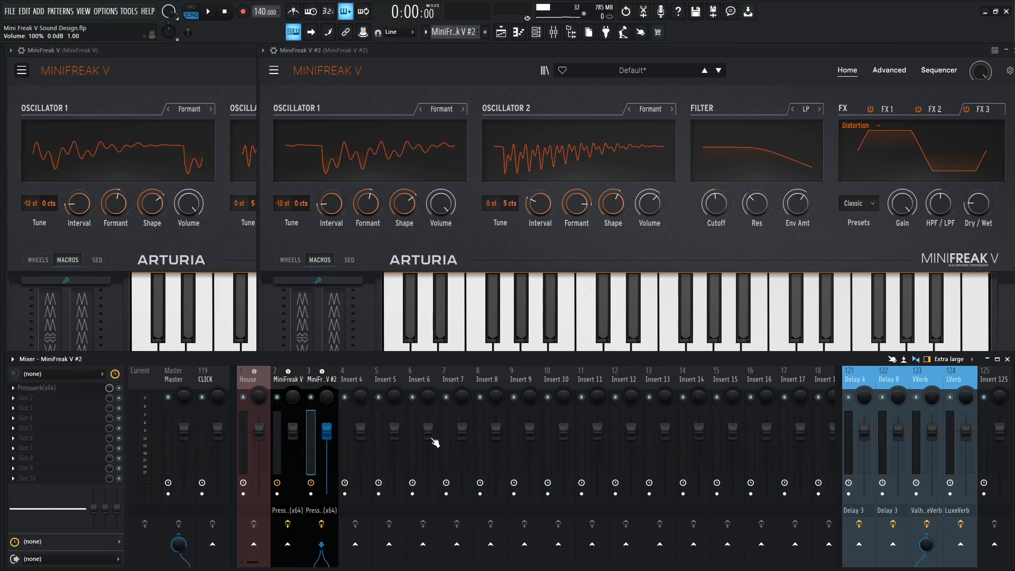
{"action": "key", "text": "F9"}
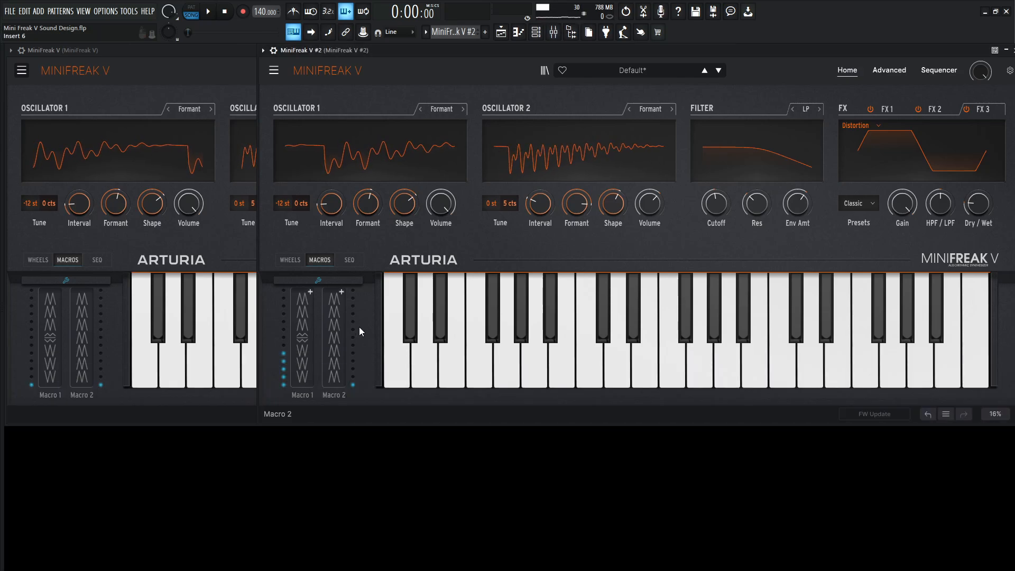